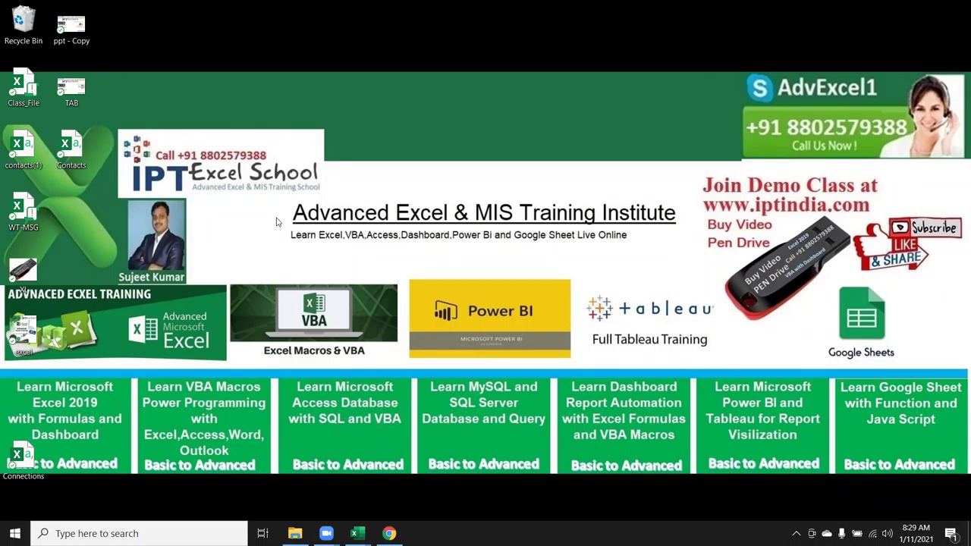
# - Switch to the 'Date Upto Lookup formula' Excel workbook showing Sheet2's score tables
pyautogui.hotkey('alt', 'Tab')
pyautogui.hotkey('alt', 'Tab')
pyautogui.hotkey('alt', 'shift', 'Tab')
pyautogui.moveTo(38, 158); pyautogui.dragTo(447, 292)
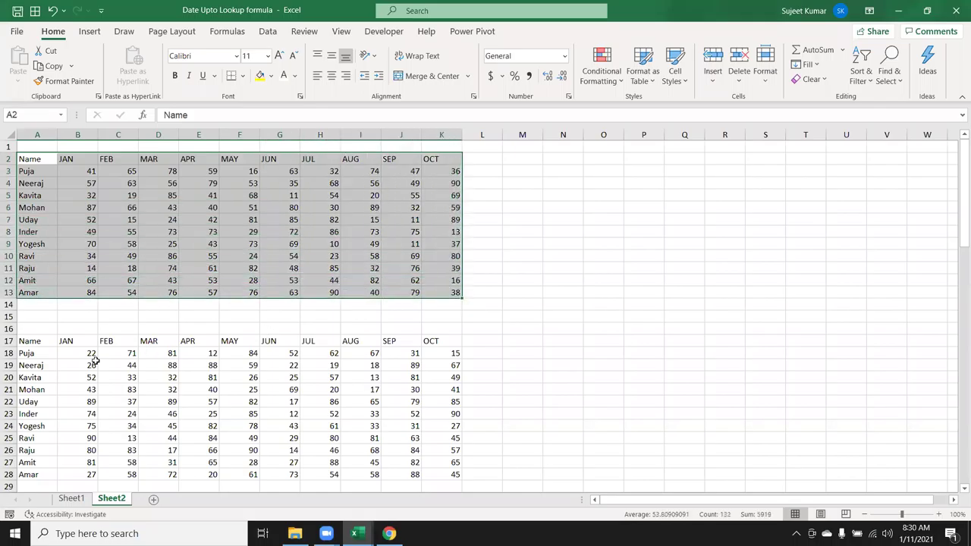
pyautogui.moveTo(30, 342); pyautogui.dragTo(437, 463)
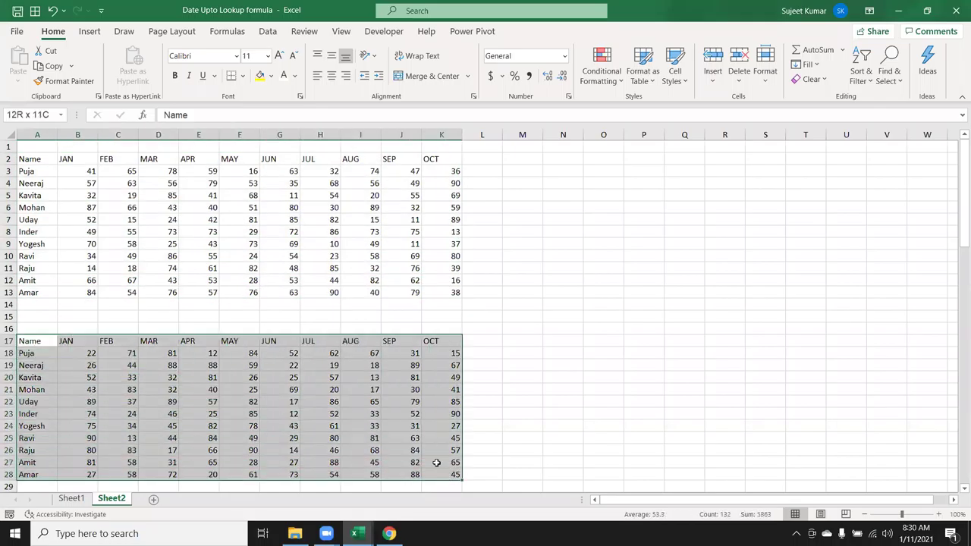
pyautogui.scroll(-3, 341, 412)
pyautogui.scroll(-1, 338, 412)
pyautogui.scroll(-4, 338, 412)
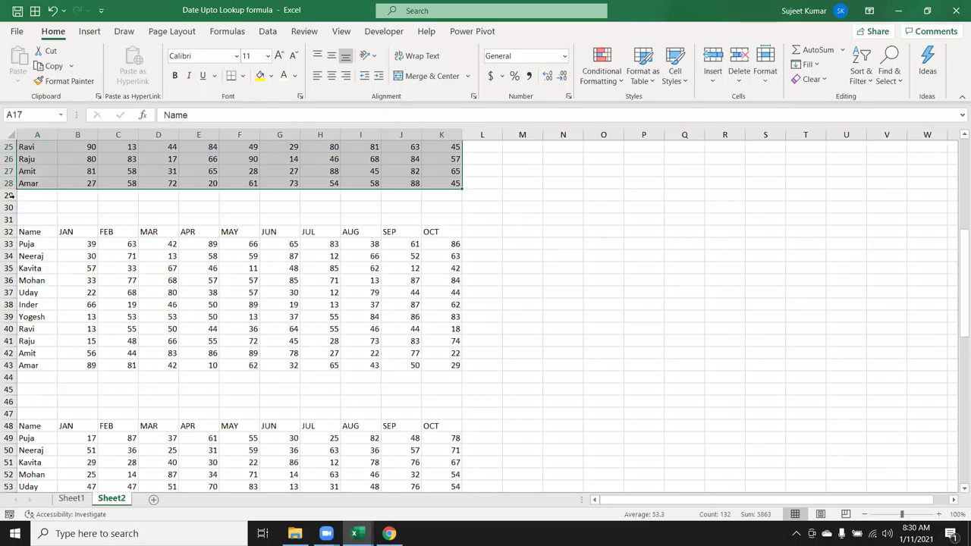
pyautogui.moveTo(10, 195); pyautogui.dragTo(10, 220)
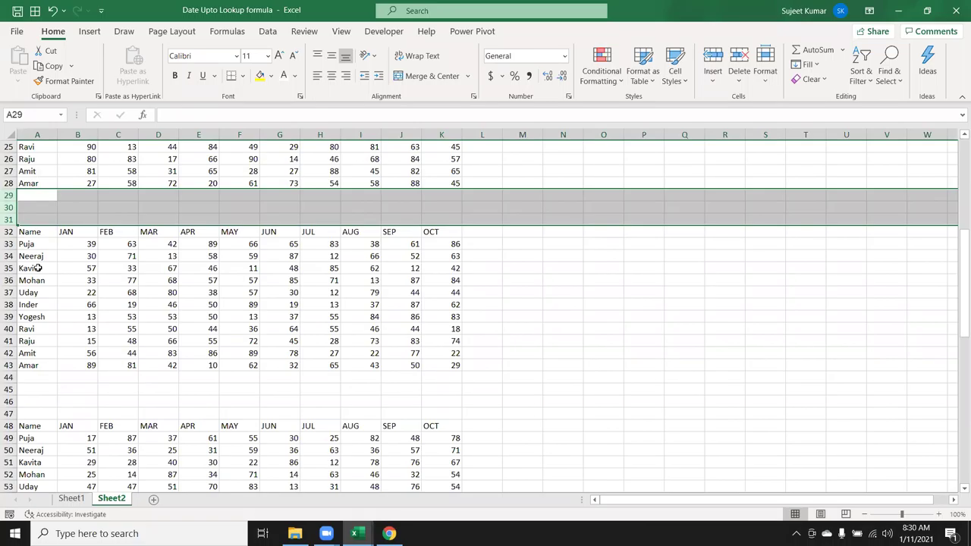
pyautogui.click(38, 302)
pyautogui.click(30, 240)
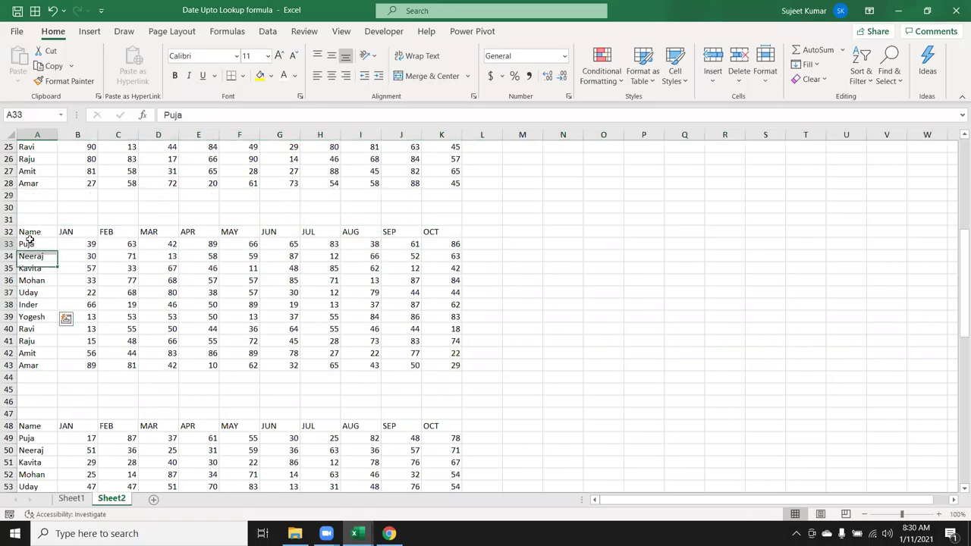
pyautogui.moveTo(30, 243); pyautogui.dragTo(401, 353)
pyautogui.scroll(-2, 197, 346)
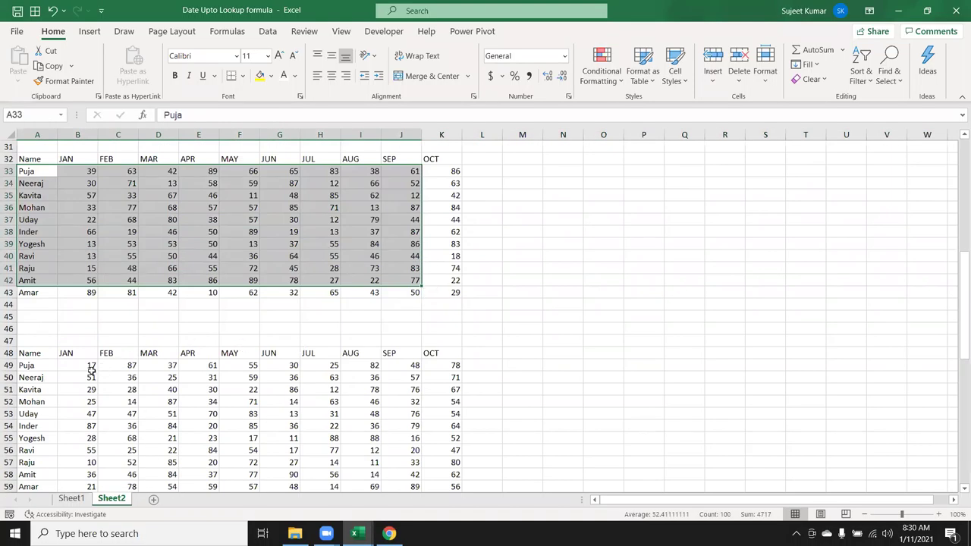
pyautogui.moveTo(91, 373); pyautogui.dragTo(293, 433)
pyautogui.scroll(-4, 286, 431)
pyautogui.scroll(-1, 91, 401)
pyautogui.moveTo(91, 401); pyautogui.dragTo(360, 464)
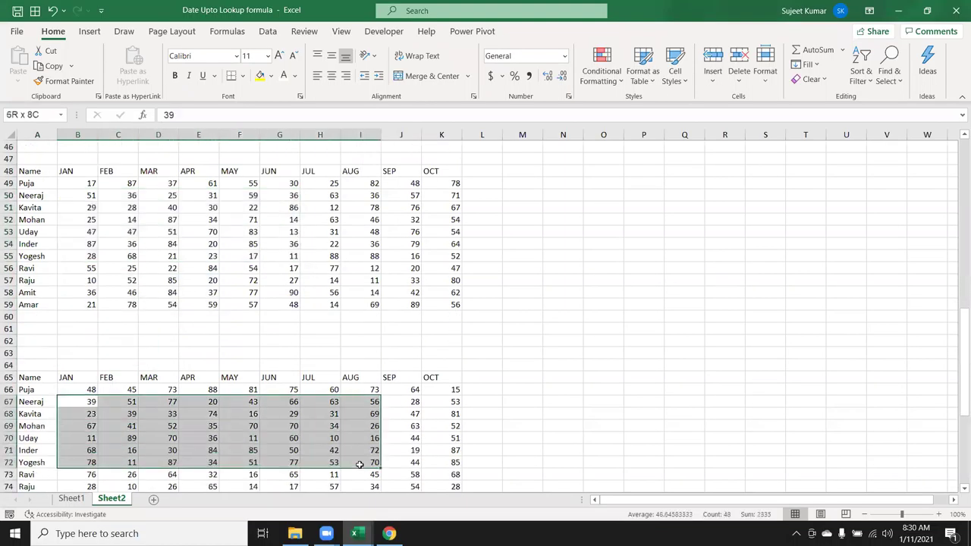
pyautogui.scroll(-5, 359, 464)
pyautogui.moveTo(132, 401); pyautogui.dragTo(385, 485)
pyautogui.scroll(-4, 385, 486)
pyautogui.scroll(-1, 154, 410)
pyautogui.scroll(4, 169, 457)
pyautogui.scroll(5, 169, 457)
pyautogui.scroll(7, 170, 463)
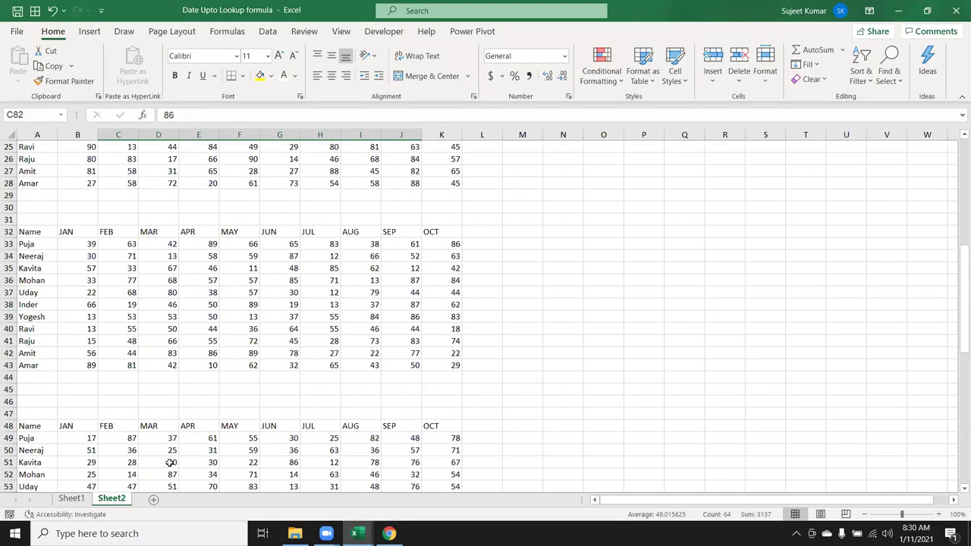
pyautogui.scroll(8, 171, 463)
pyautogui.scroll(-8, 152, 463)
pyautogui.scroll(-7, 91, 463)
pyautogui.scroll(-8, 61, 464)
pyautogui.scroll(-6, 57, 464)
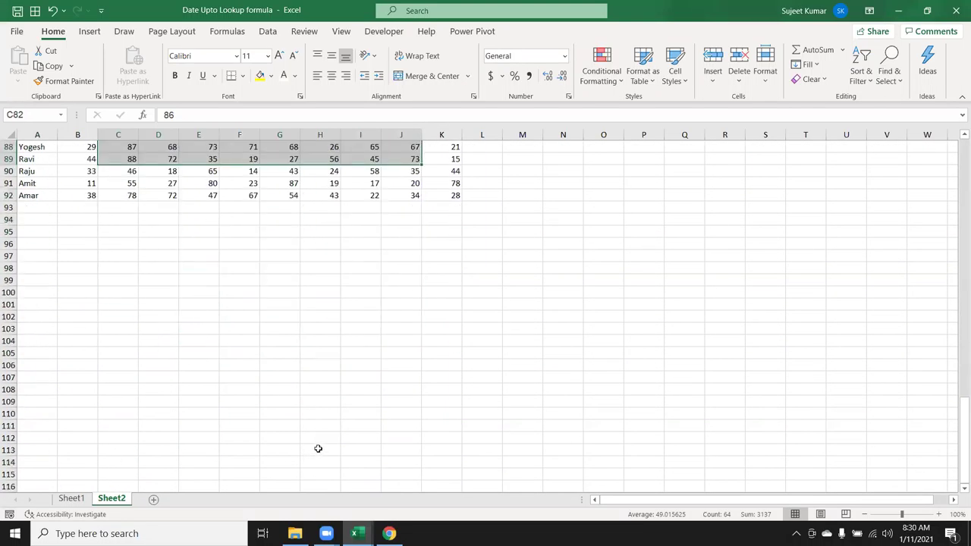
pyautogui.scroll(7, 318, 448)
pyautogui.scroll(3, 318, 448)
pyautogui.scroll(3, 318, 448)
pyautogui.scroll(5, 318, 448)
pyautogui.scroll(5, 317, 449)
pyautogui.scroll(6, 318, 449)
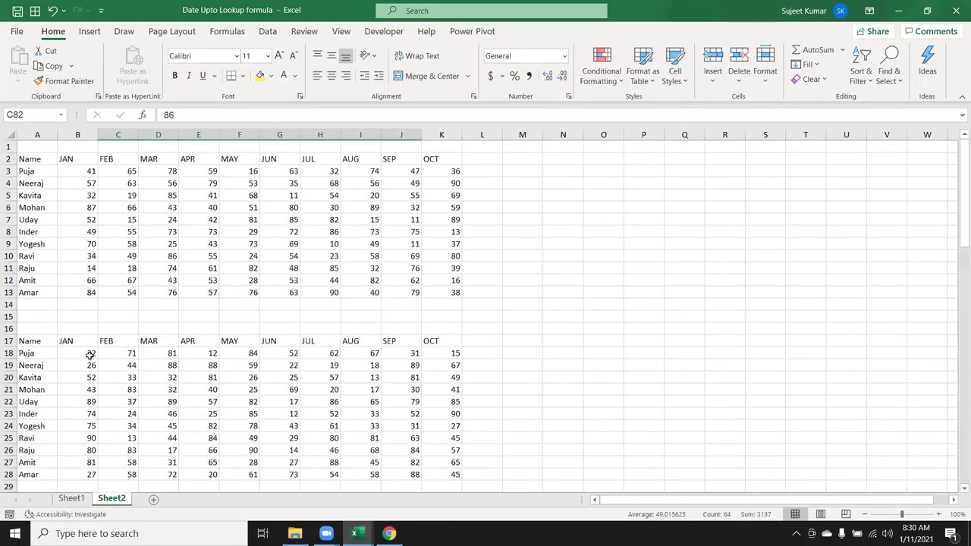
pyautogui.click(51, 329)
pyautogui.click(26, 216)
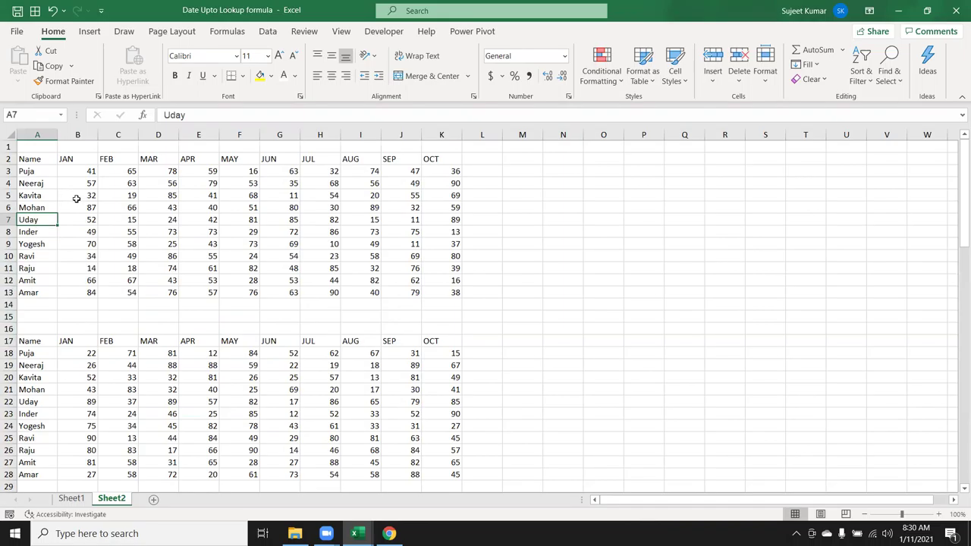
pyautogui.click(39, 183)
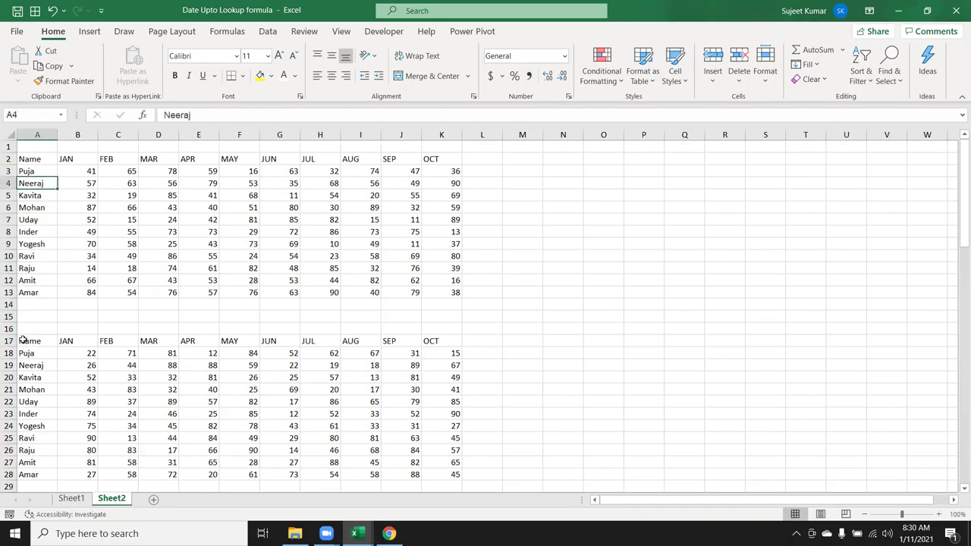
pyautogui.click(35, 161)
pyautogui.click(45, 339)
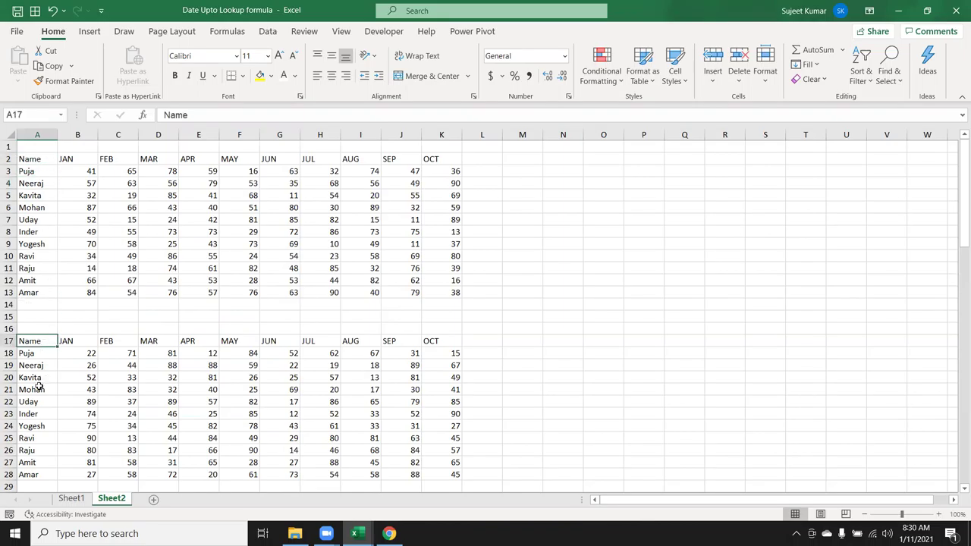
pyautogui.scroll(-5, 34, 372)
pyautogui.click(36, 341)
pyautogui.scroll(-4, 35, 349)
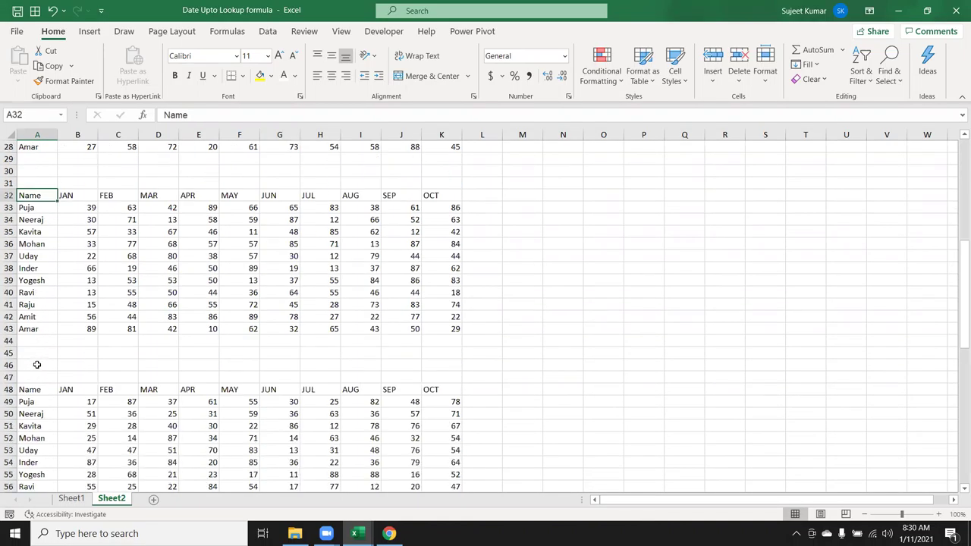
pyautogui.click(36, 382)
pyautogui.scroll(-2, 36, 388)
pyautogui.scroll(-2, 36, 388)
pyautogui.click(35, 449)
pyautogui.scroll(-4, 36, 449)
pyautogui.scroll(4, 29, 406)
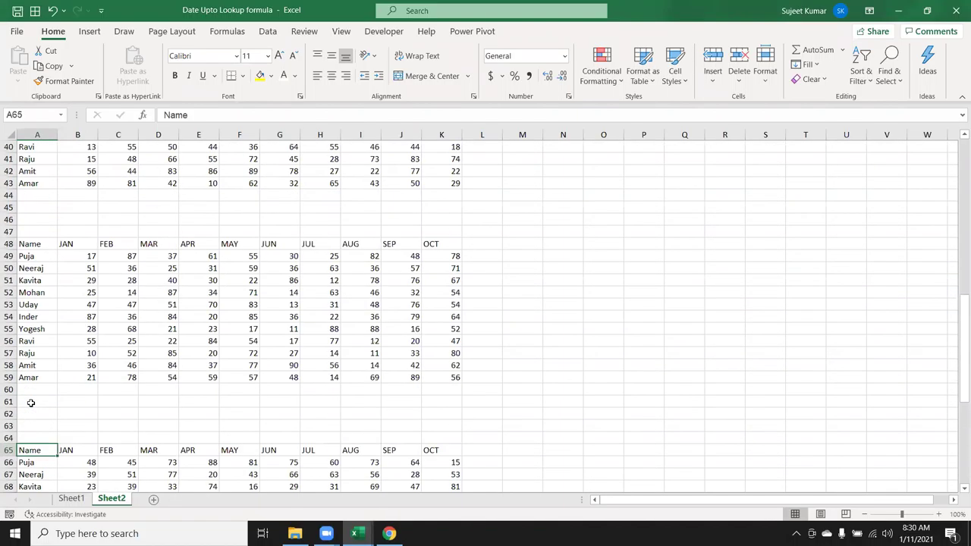
pyautogui.scroll(8, 29, 402)
pyautogui.scroll(5, 29, 402)
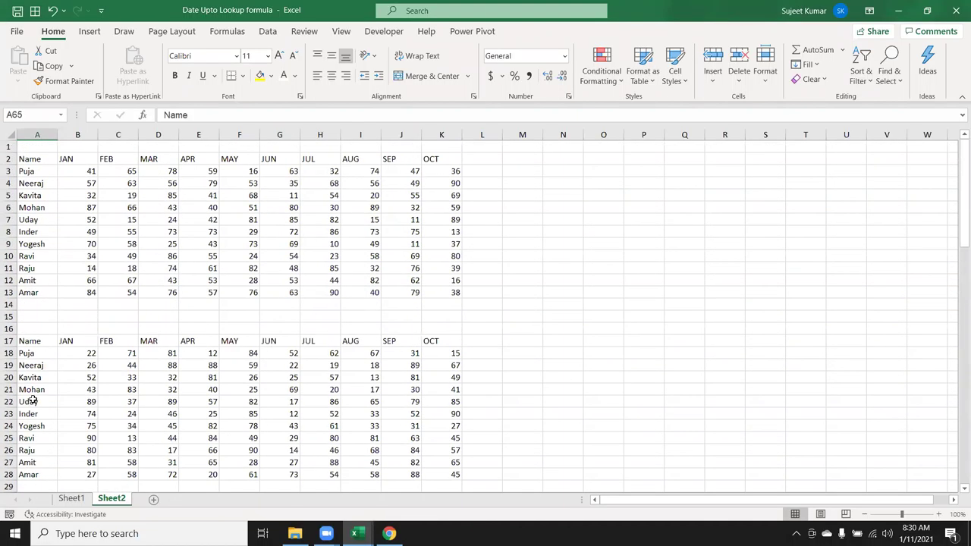
pyautogui.click(35, 134)
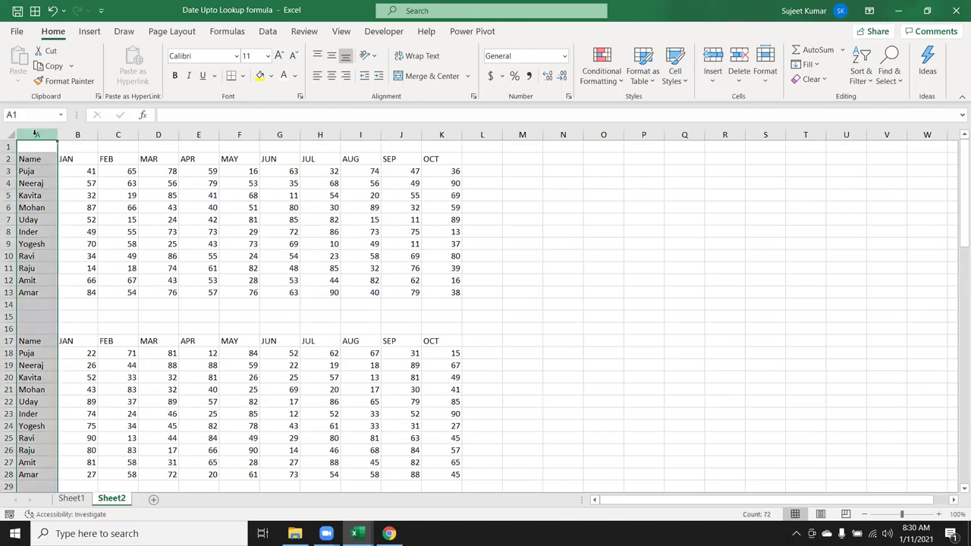
# - Insert a blank column A before the Sheet2 score tables and select A2
pyautogui.hotkey('ctrl', 'shift', '+')
pyautogui.click(36, 161)
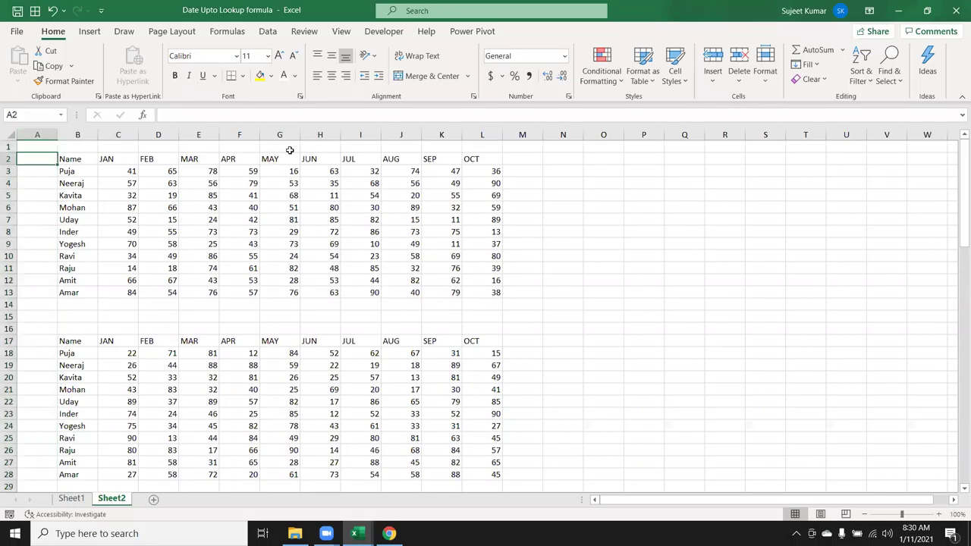
pyautogui.click(38, 134)
pyautogui.click(37, 159)
# - Try starting IF and COUNTIF formulas in A2, then cancel the entry
pyautogui.write('=')
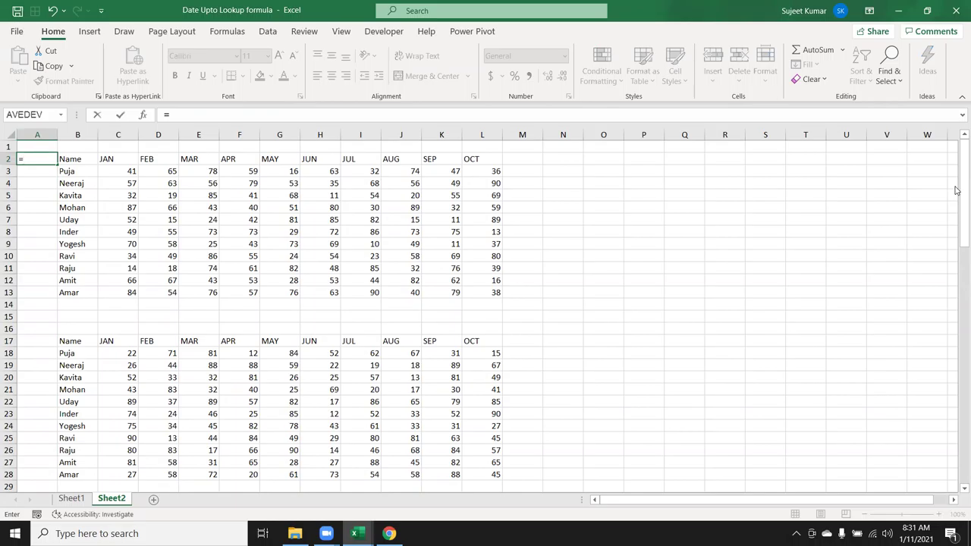
pyautogui.write('if')
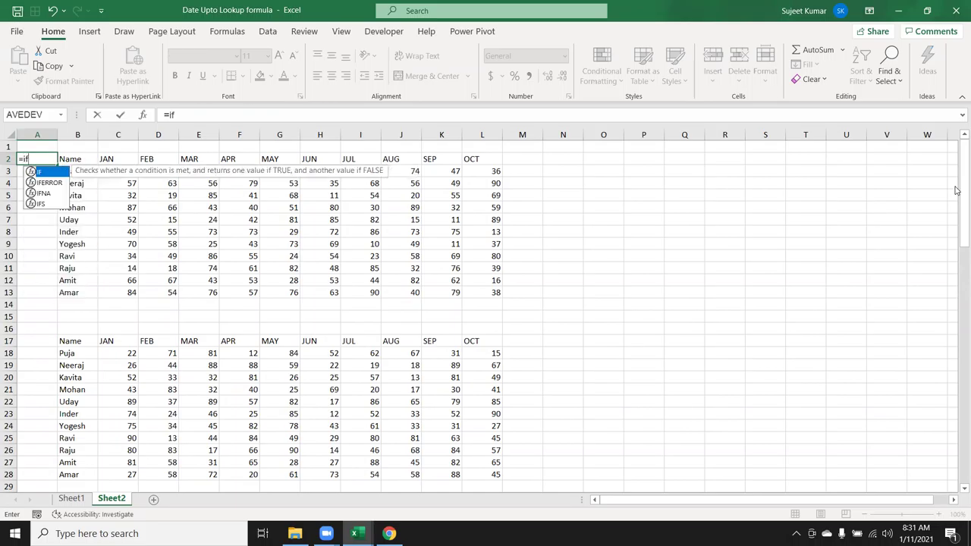
pyautogui.press('Escape')
pyautogui.press('Escape')
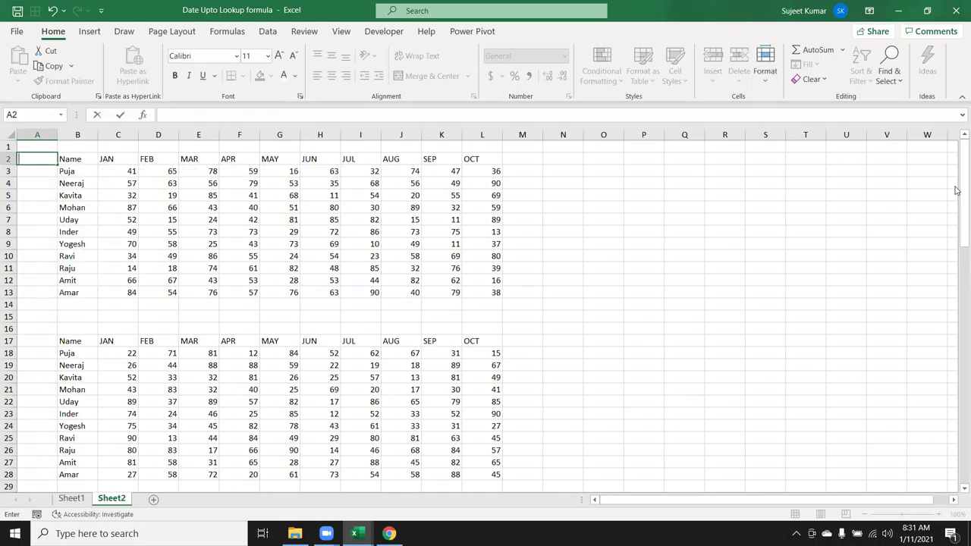
pyautogui.write('=cou')
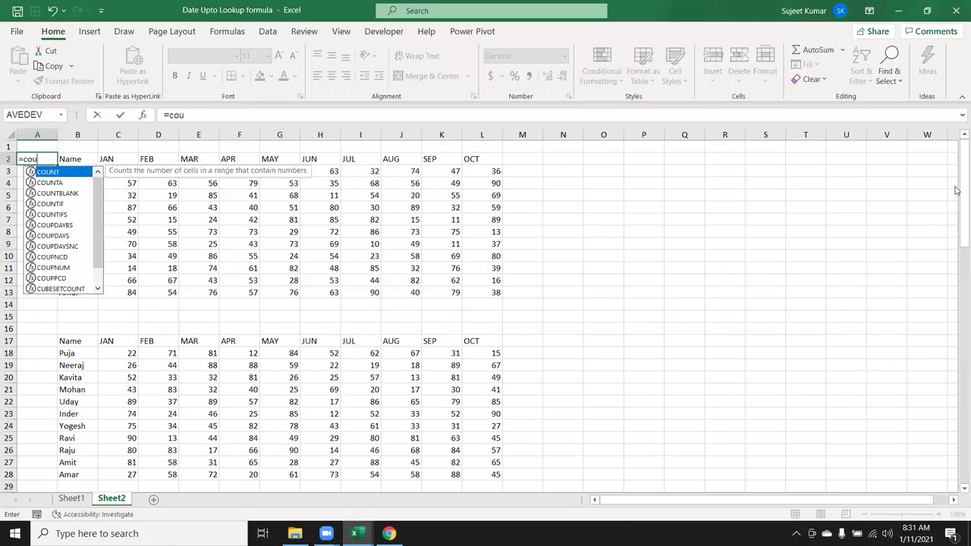
pyautogui.press('Down')
pyautogui.press('Down')
pyautogui.press('Down')
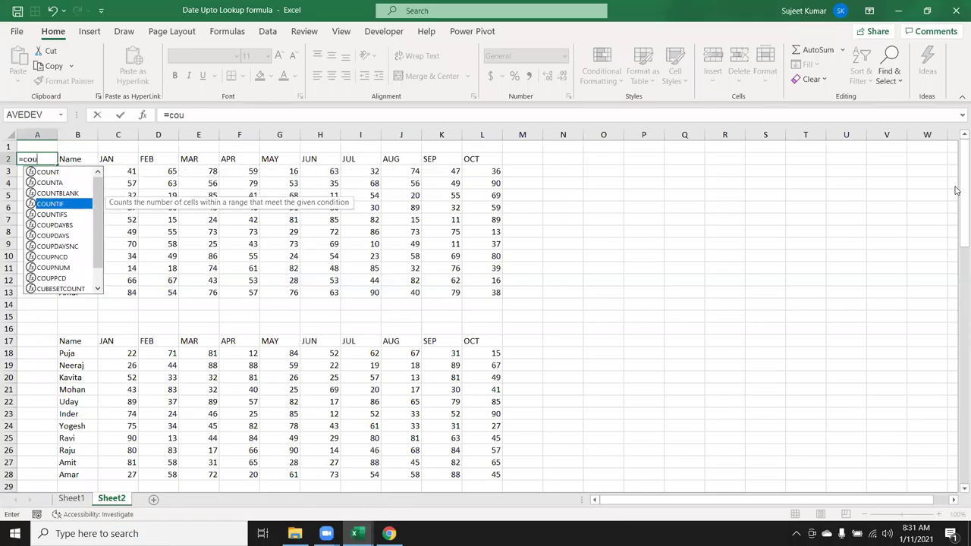
pyautogui.press('Escape')
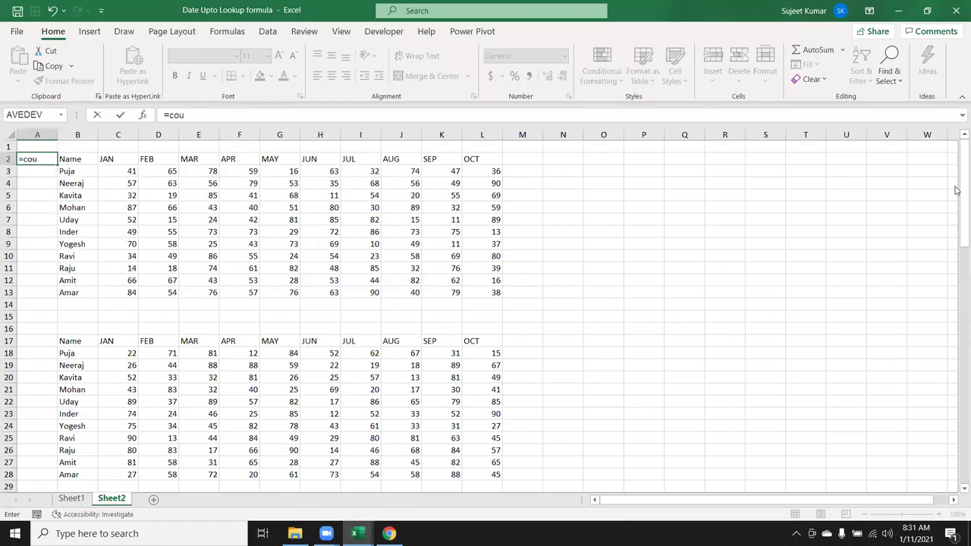
pyautogui.press('Escape')
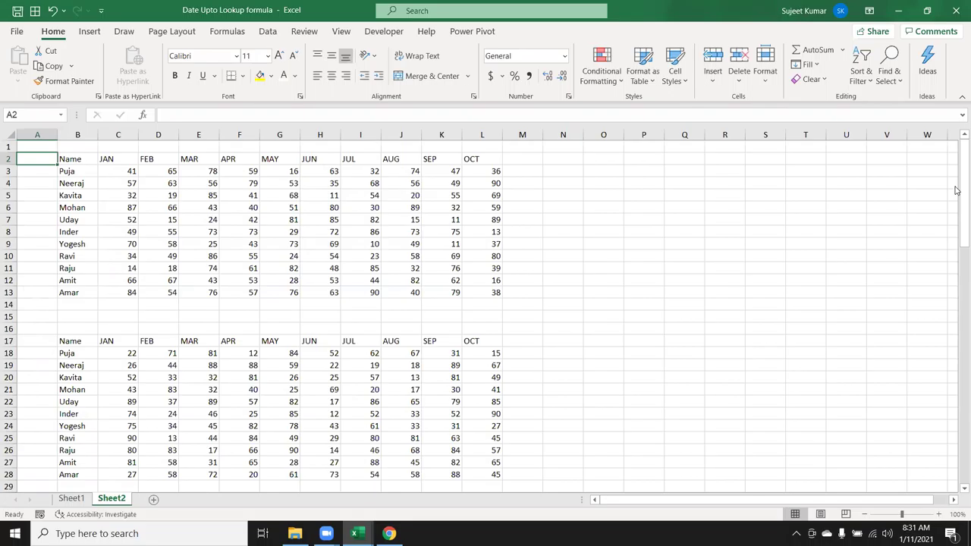
# - Begin the A2 formula as =IF(B2="Name",MAX(A1:A1)
pyautogui.write('=if')
pyautogui.press('Tab')
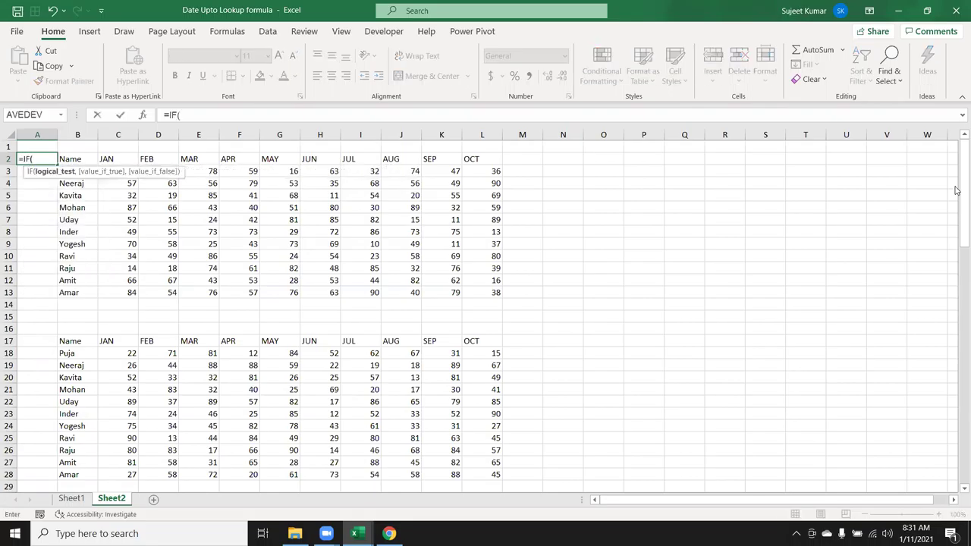
pyautogui.press('Right')
pyautogui.write('=')
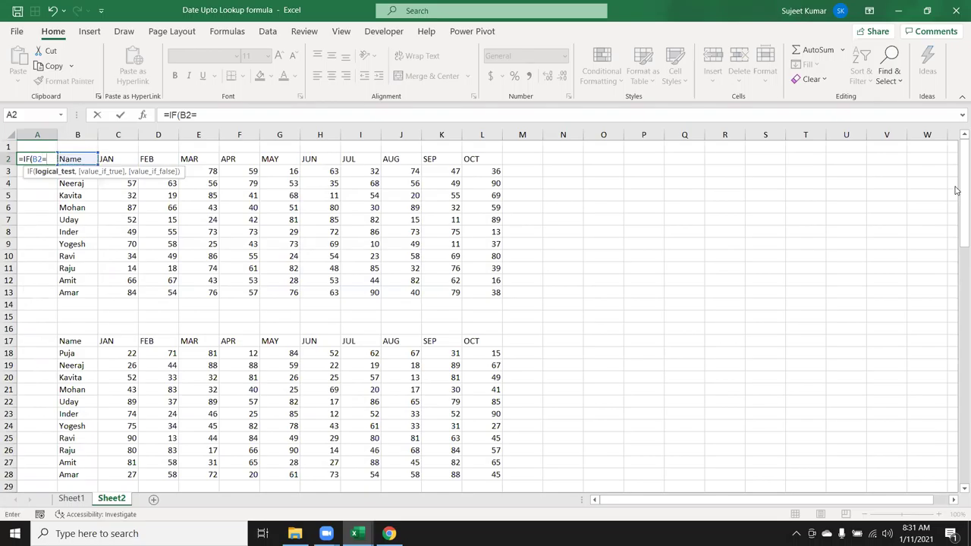
pyautogui.write('"Name"')
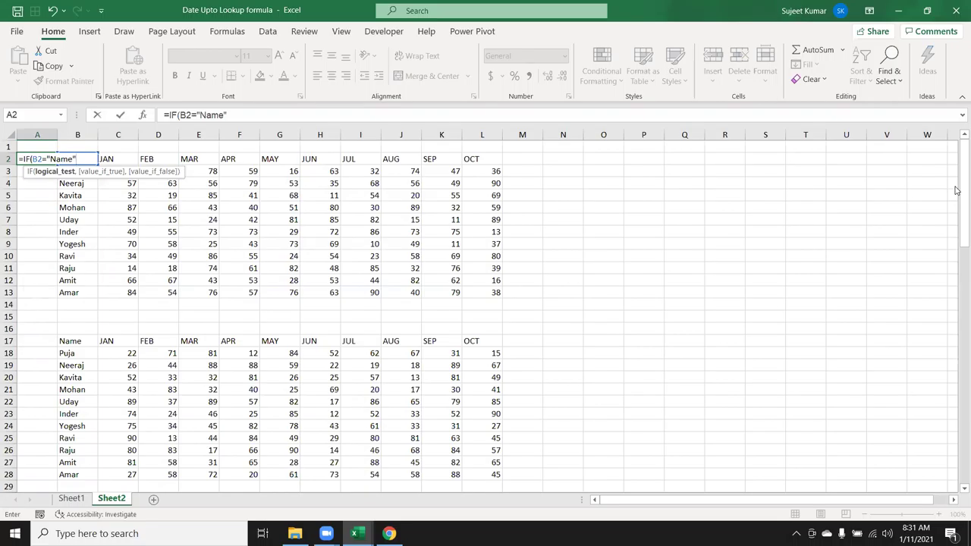
pyautogui.write(',')
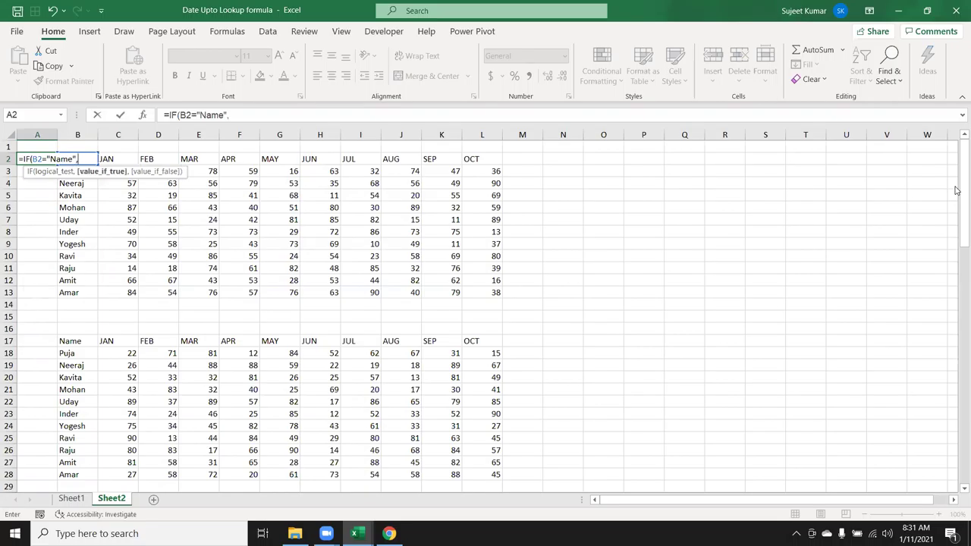
pyautogui.write('max')
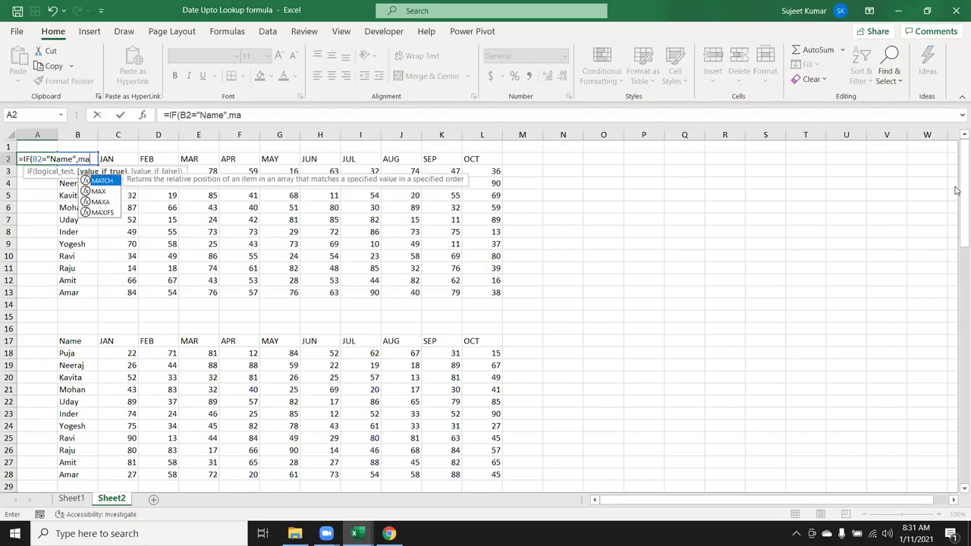
pyautogui.press('Escape')
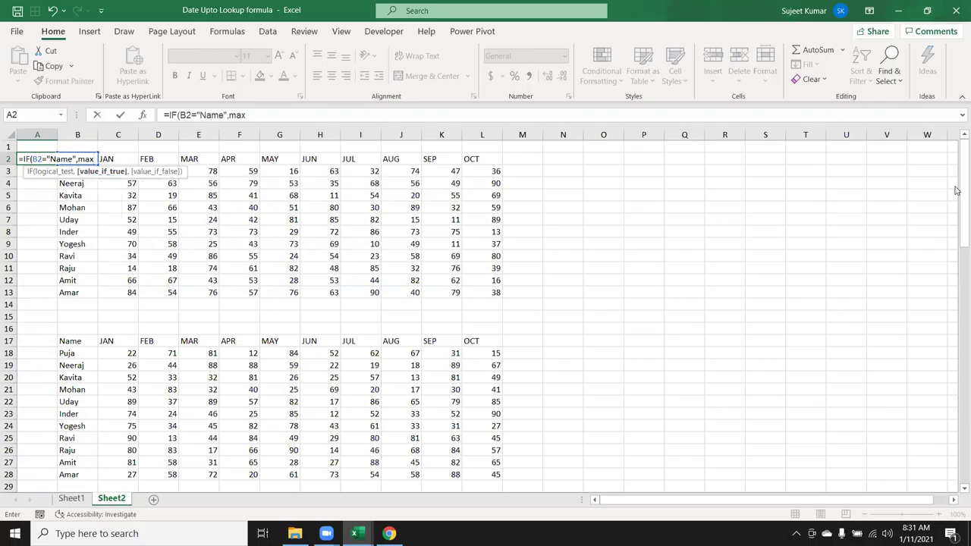
pyautogui.write('(')
pyautogui.press('Up')
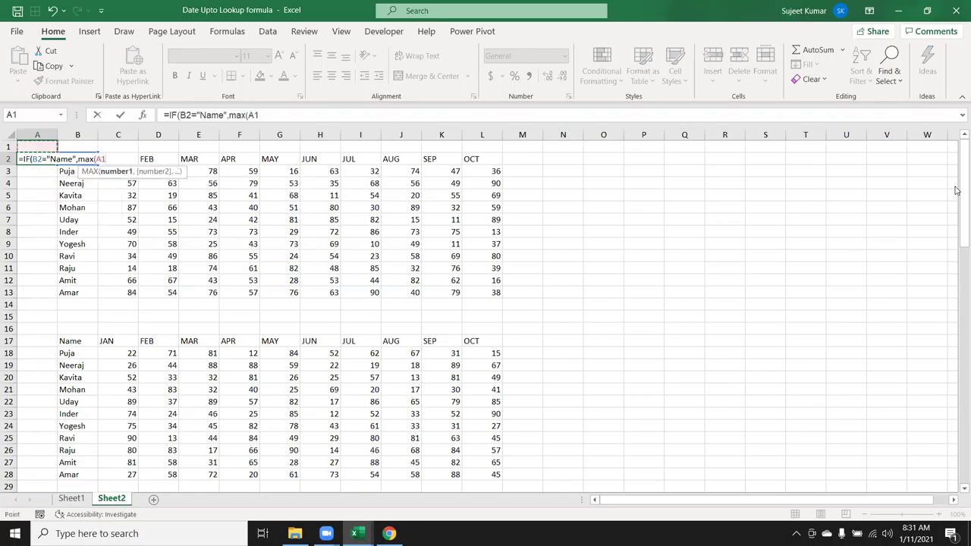
pyautogui.press('F8')
# - Finish it with +1,IF(B2>0,A1+1,"")) and accept Excel's suggested correction
pyautogui.write(':A1)+')
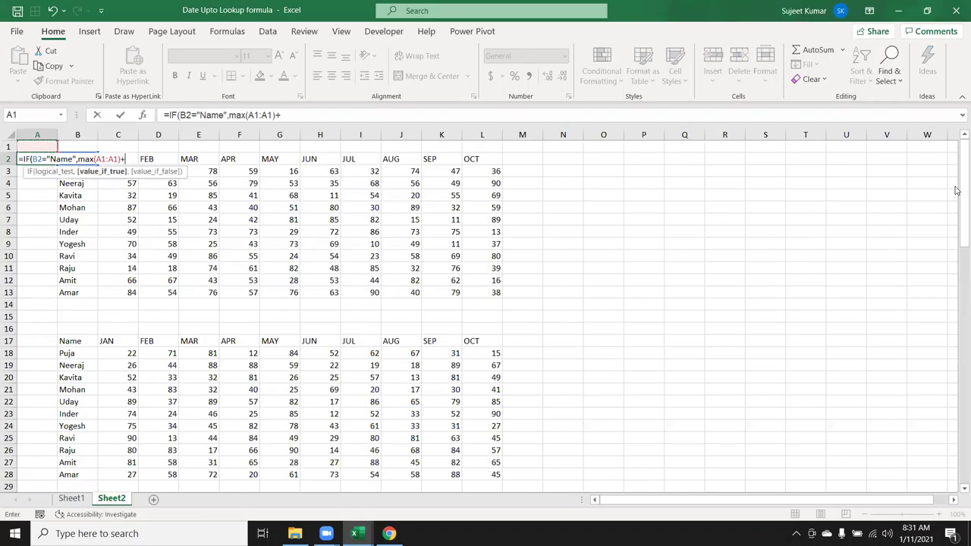
pyautogui.write('1,IF(')
pyautogui.press('Right')
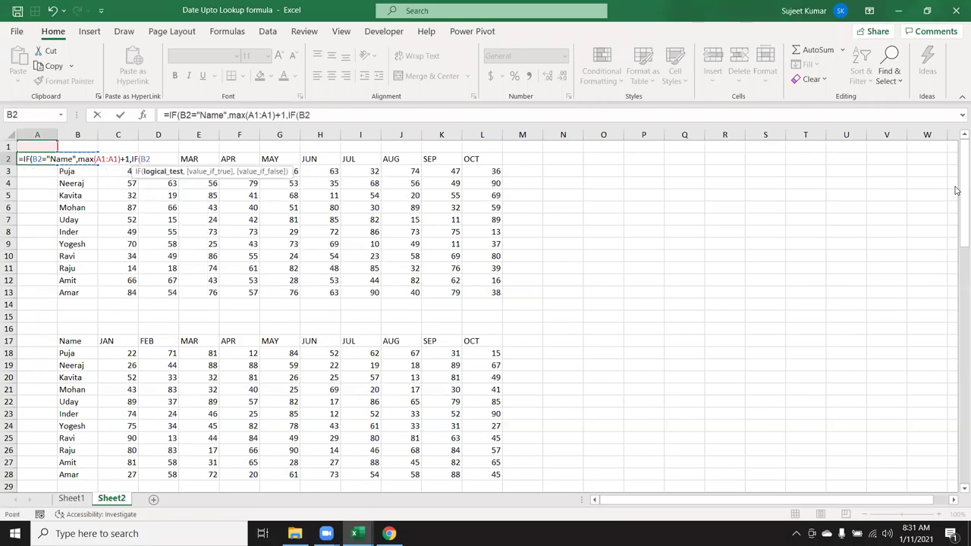
pyautogui.write('>0')
pyautogui.write(',')
pyautogui.press('Up')
pyautogui.write('+')
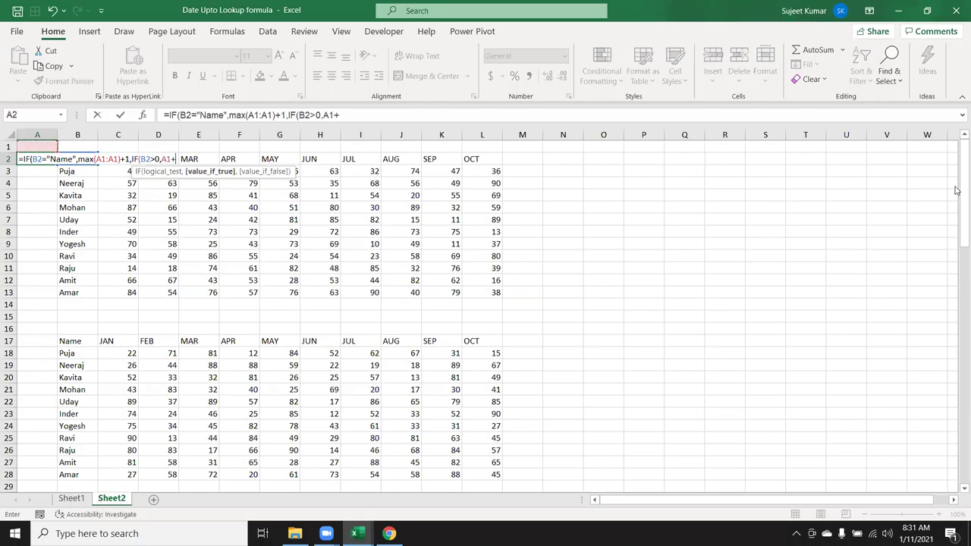
pyautogui.write('1,""')
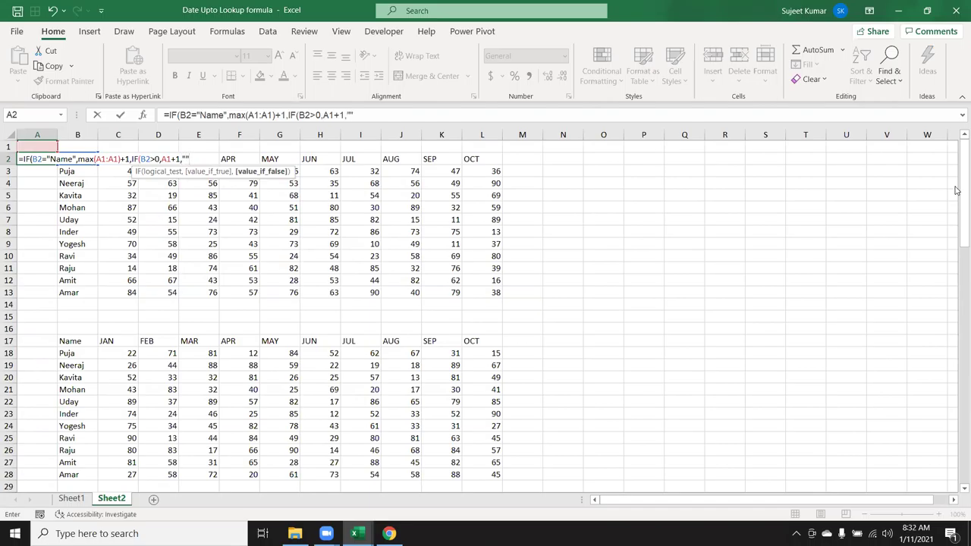
pyautogui.write(')')
pyautogui.press('Return')
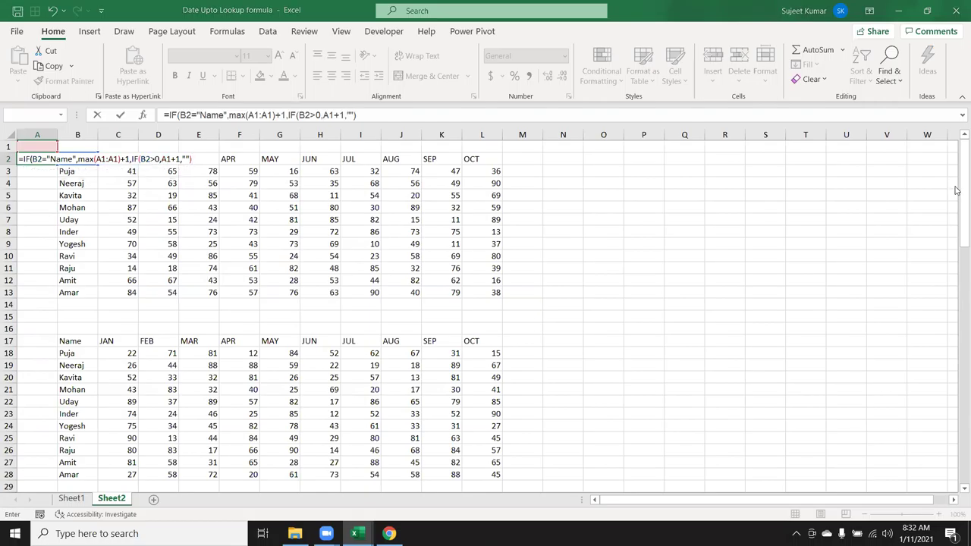
pyautogui.press('Return')
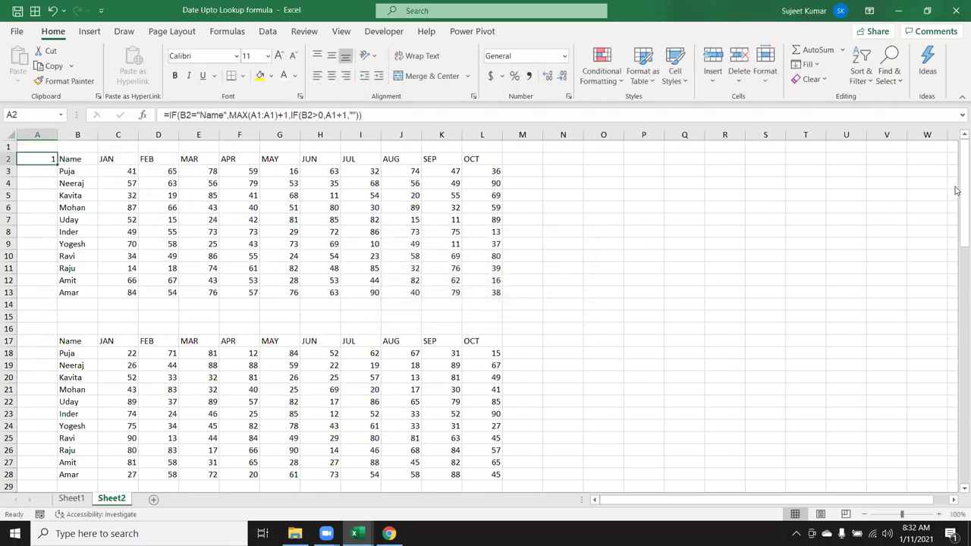
# - Anchor A2's range to MAX($A$1:A1) and copy the formula down to row 20
pyautogui.click(254, 114)
pyautogui.press('F4')
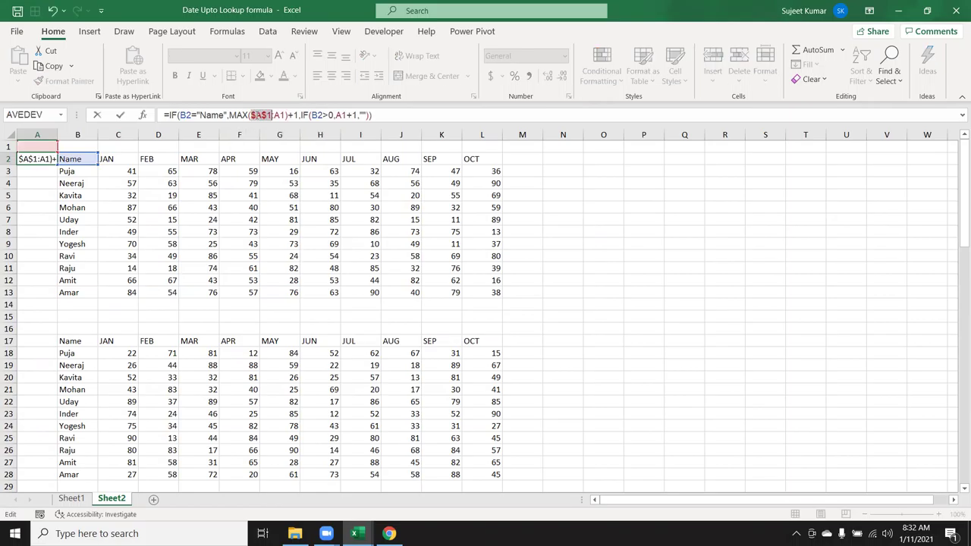
pyautogui.press('Return')
pyautogui.click(39, 157)
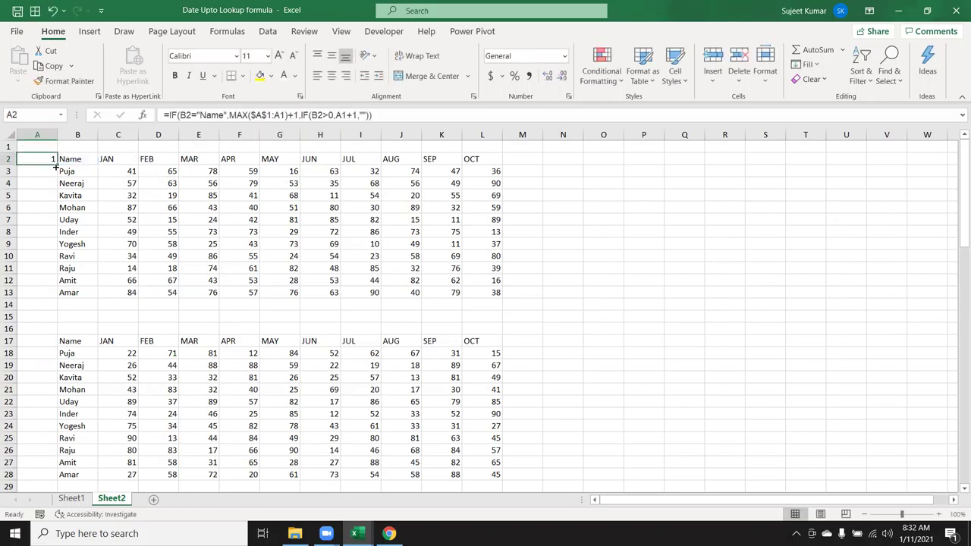
pyautogui.moveTo(56, 165); pyautogui.dragTo(31, 383)
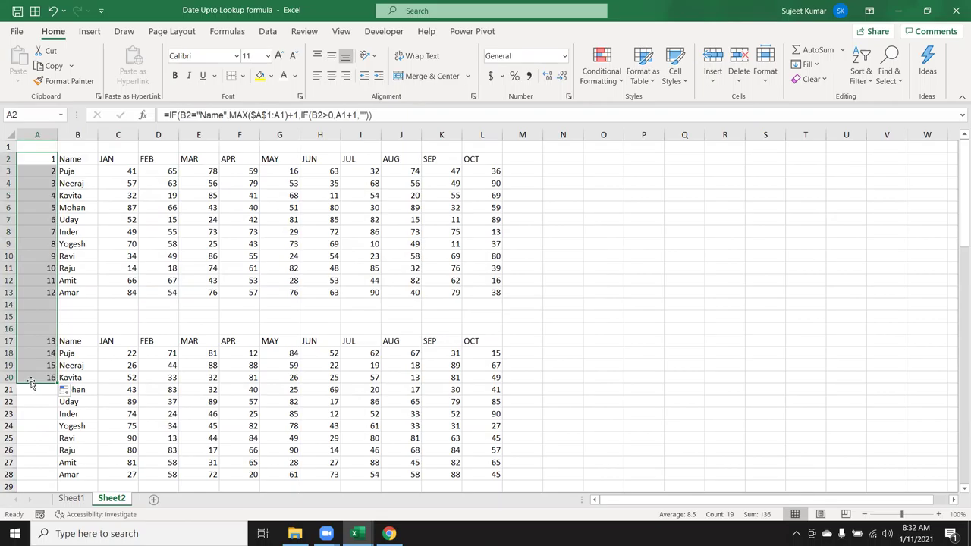
# - Inspect the copied formulas and remove the +1 from A3's data-row branch
pyautogui.click(47, 168)
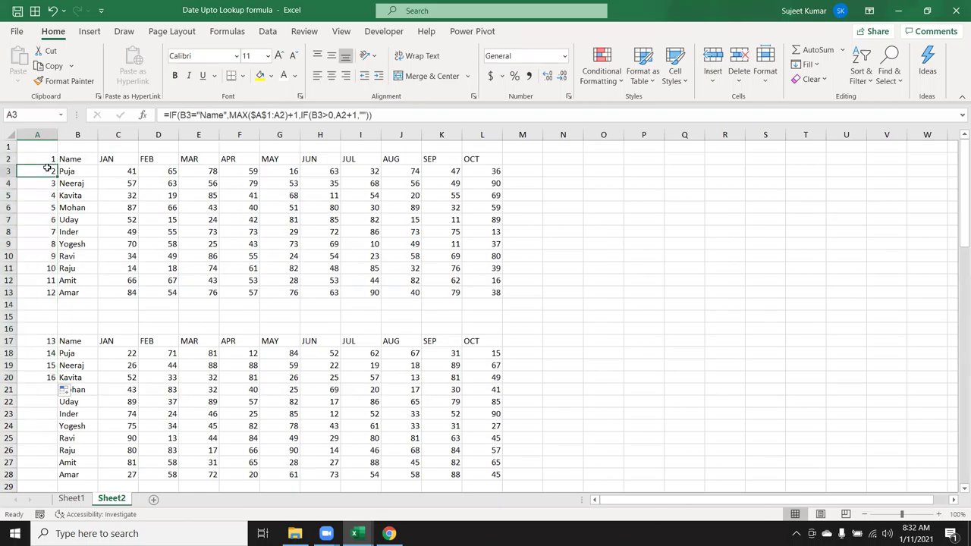
pyautogui.click(43, 344)
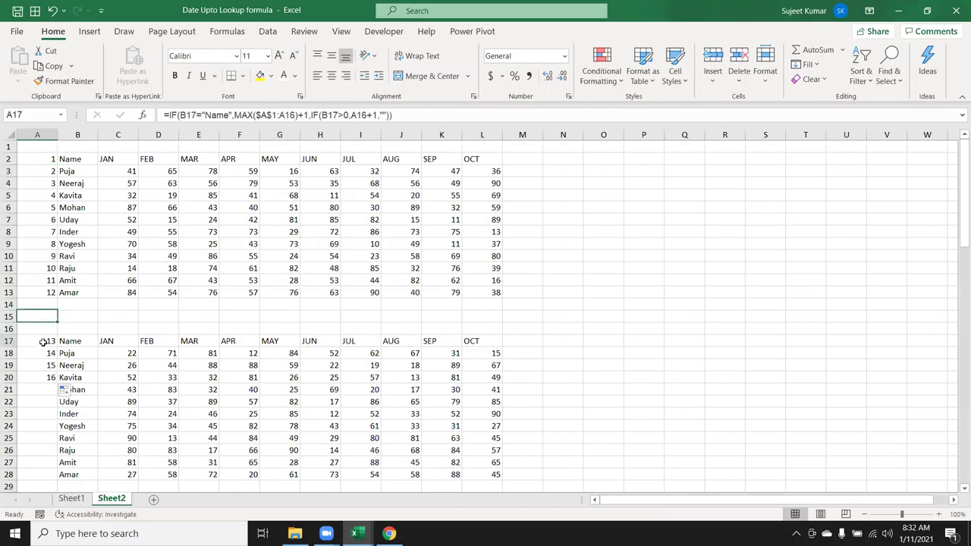
pyautogui.click(46, 172)
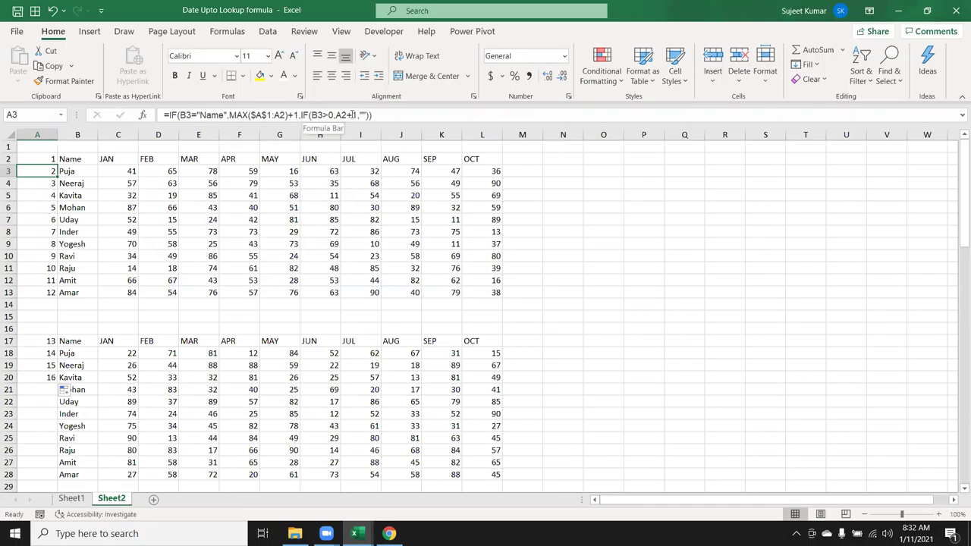
pyautogui.click(352, 114)
pyautogui.press('BackSpace')
pyautogui.press('BackSpace')
pyautogui.hotkey('ctrl', 'Return')
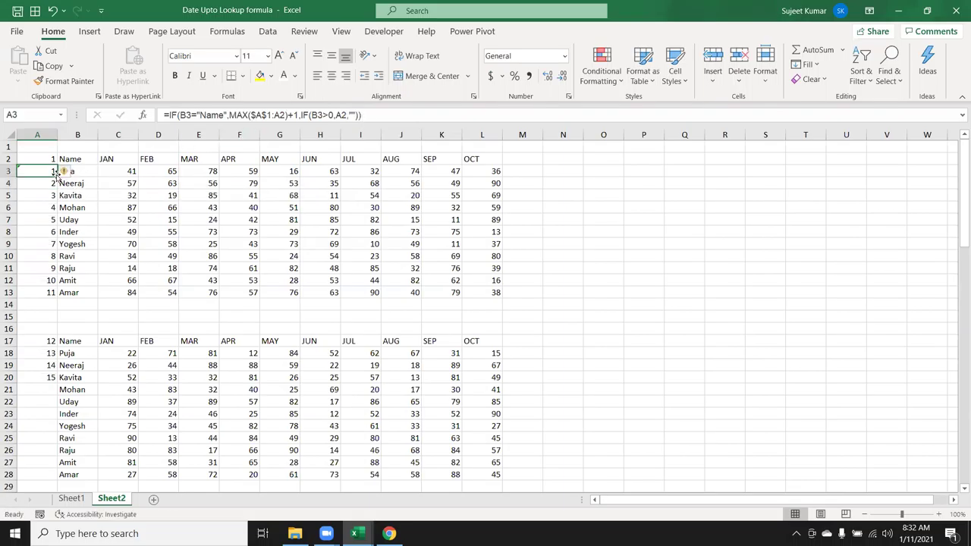
# - Fill the corrected numbering formula down column A to row 138
pyautogui.moveTo(56, 176); pyautogui.dragTo(41, 377)
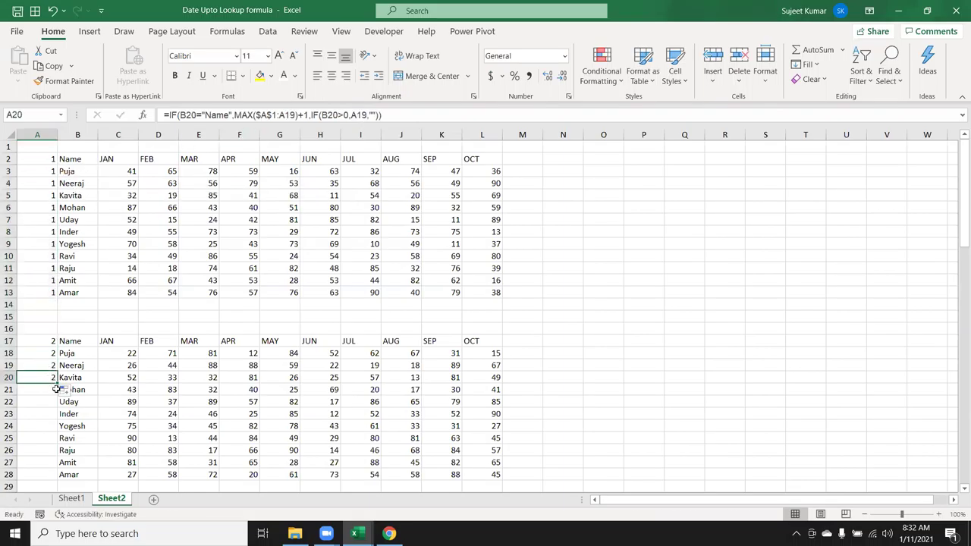
pyautogui.moveTo(57, 387); pyautogui.dragTo(42, 486)
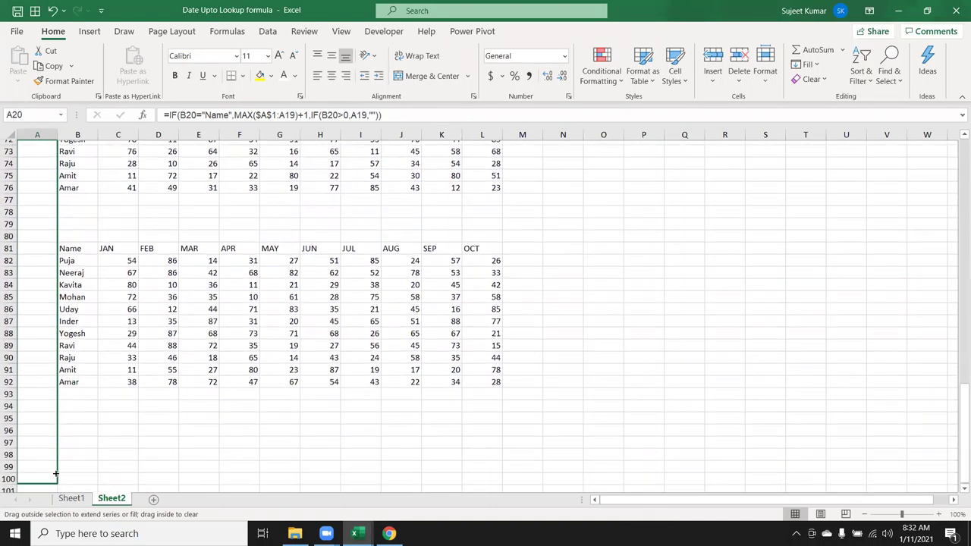
pyautogui.moveTo(42, 486); pyautogui.dragTo(38, 458)
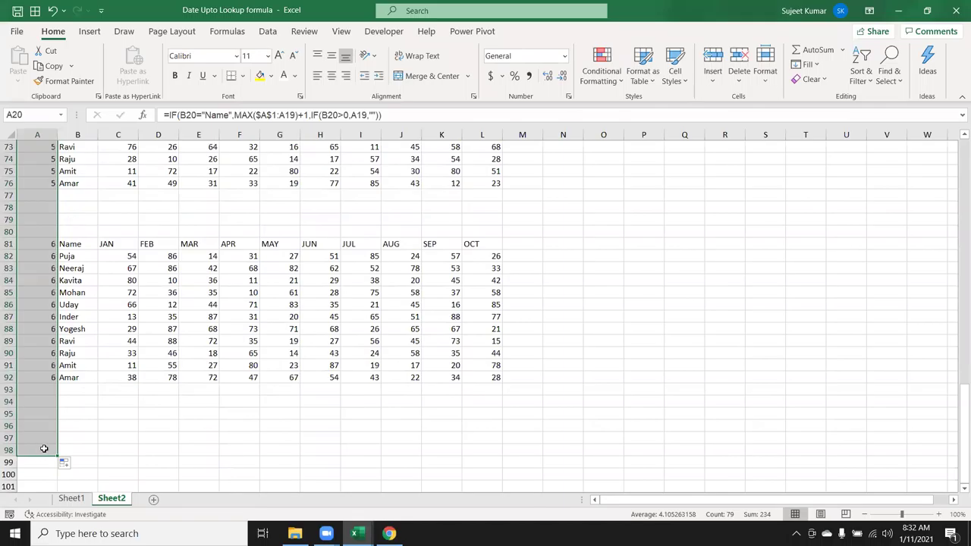
pyautogui.scroll(-4, 43, 429)
pyautogui.click(53, 304)
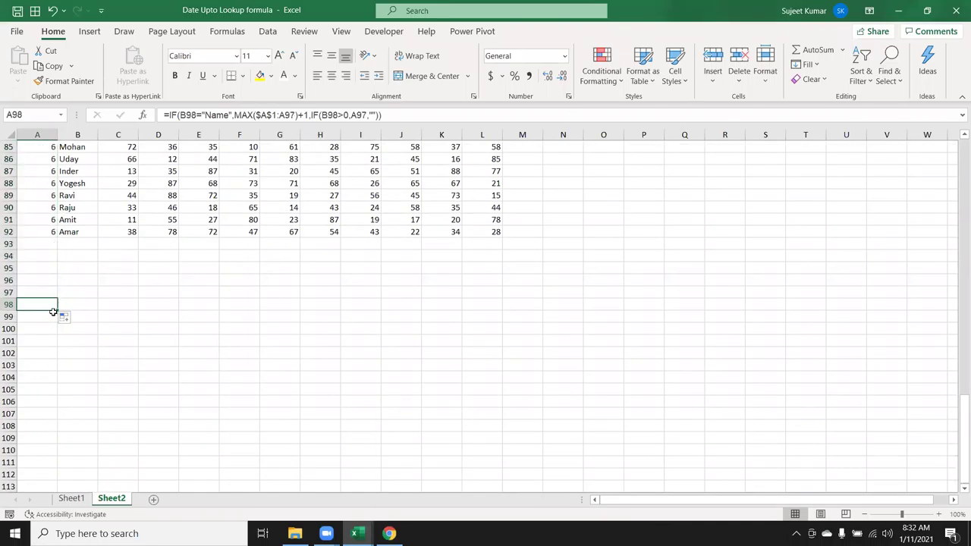
pyautogui.moveTo(56, 311); pyautogui.dragTo(57, 398)
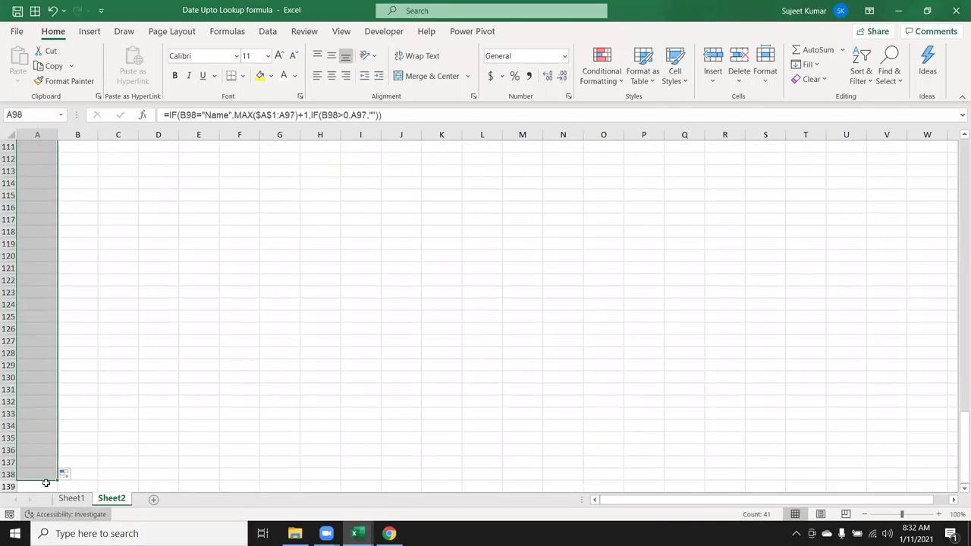
pyautogui.scroll(12, 57, 397)
pyautogui.scroll(5, 57, 398)
pyautogui.scroll(11, 56, 397)
pyautogui.scroll(5, 57, 396)
pyautogui.scroll(3, 57, 396)
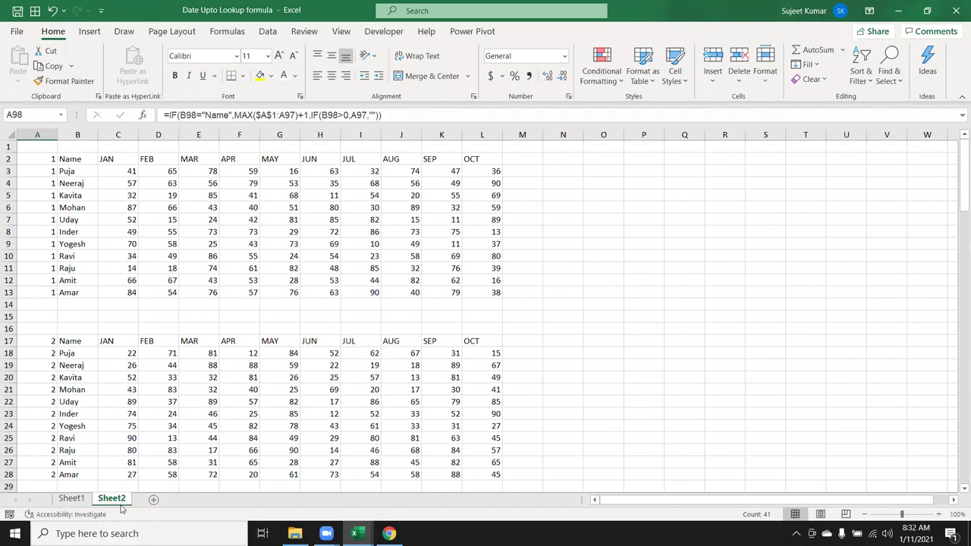
# - Add a new sheet, Sheet5, and enter 1 in A1
pyautogui.click(152, 500)
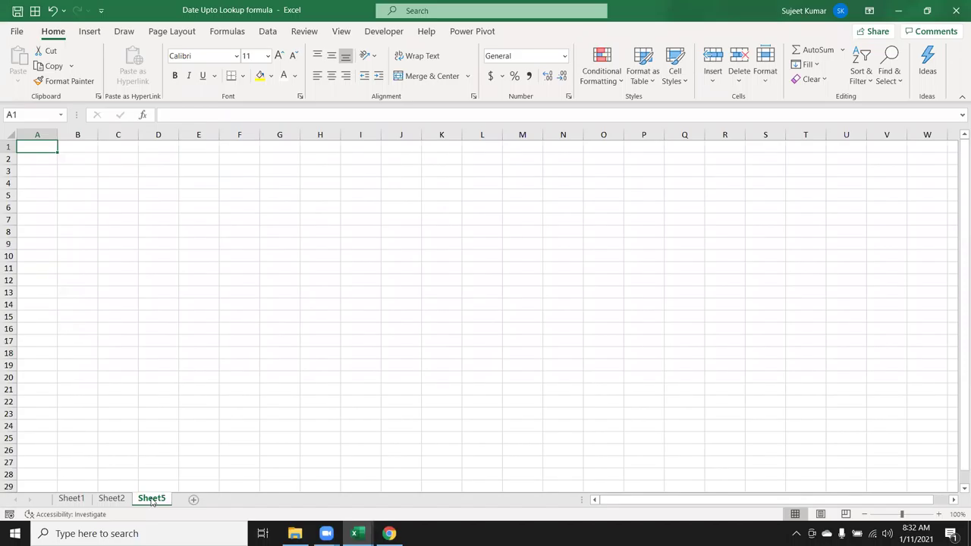
pyautogui.doubleClick(152, 499)
pyautogui.press('Return')
pyautogui.write('1')
pyautogui.press('Return')
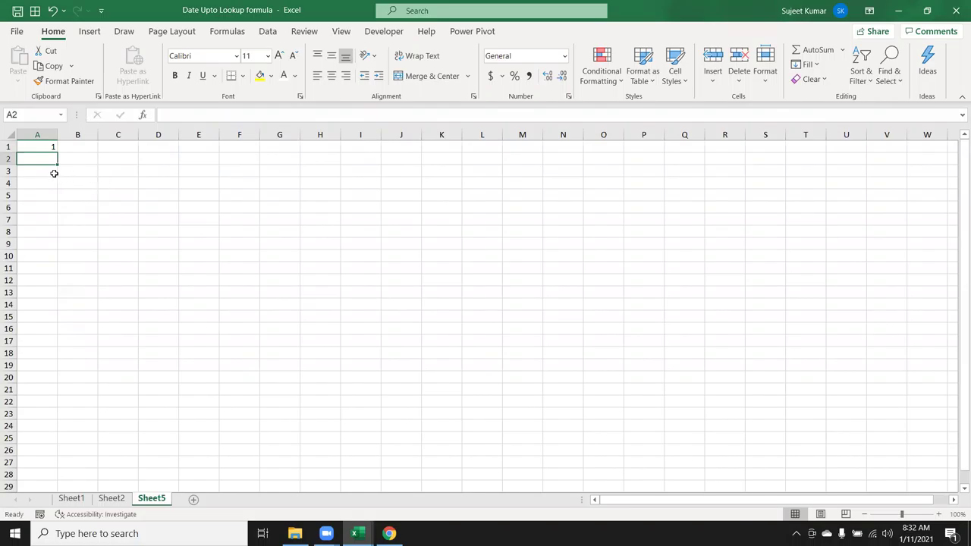
# - Enter =MATCH(A1,Sheet2!A:A,0) in A2, returning 2
pyautogui.click(43, 182)
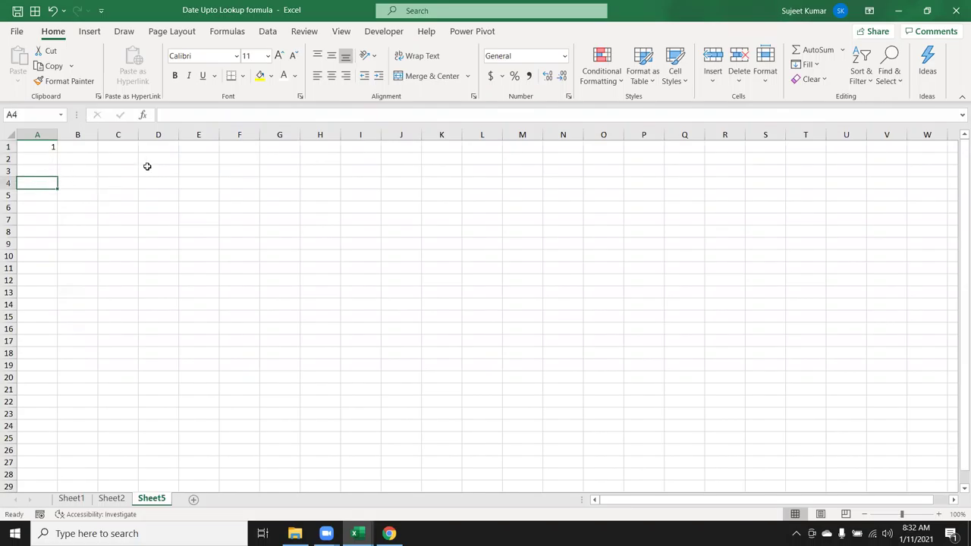
pyautogui.press('Up')
pyautogui.press('Up')
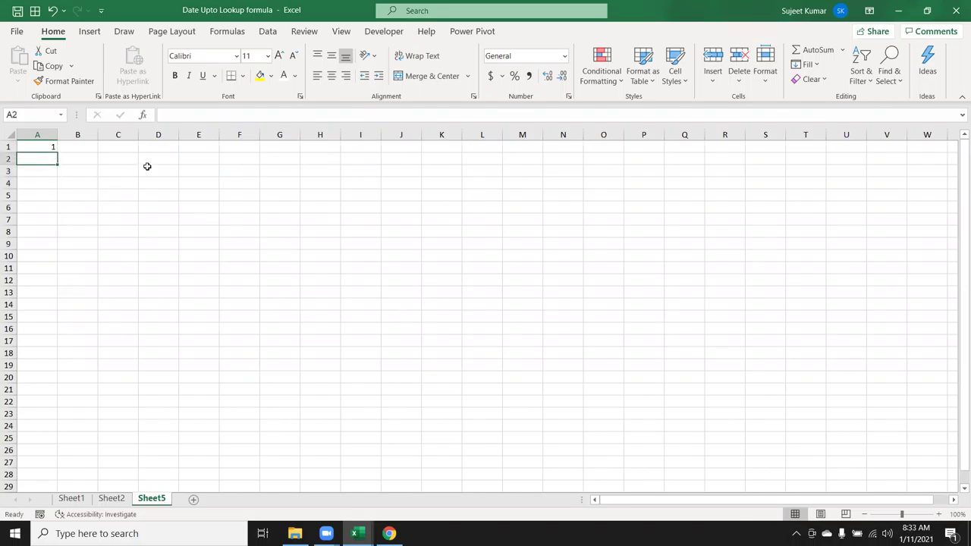
pyautogui.write('=MATCH(')
pyautogui.press('Up')
pyautogui.write(',')
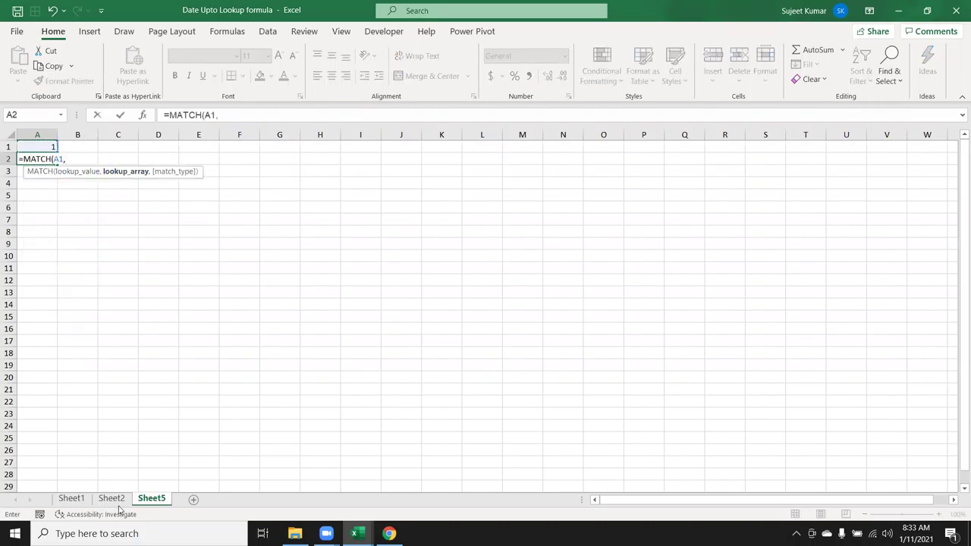
pyautogui.click(114, 500)
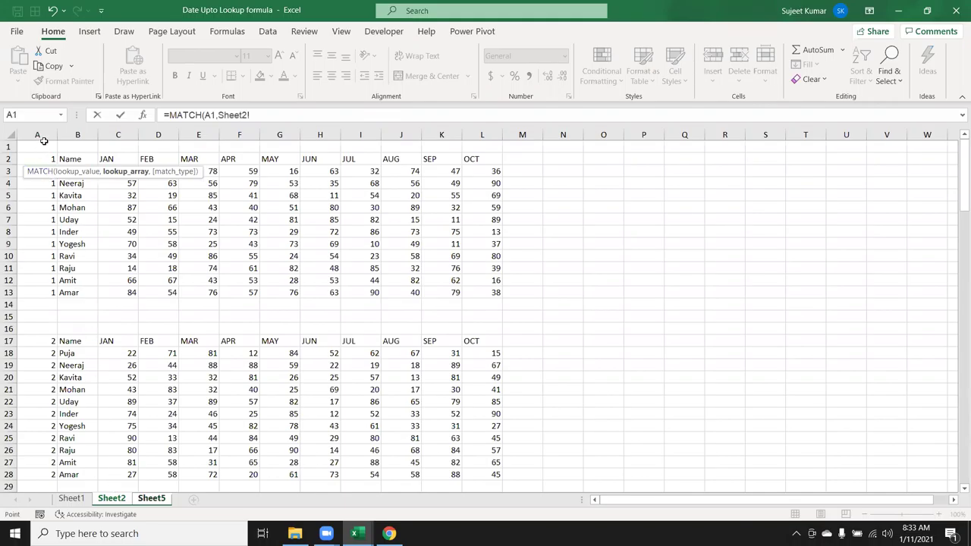
pyautogui.click(45, 132)
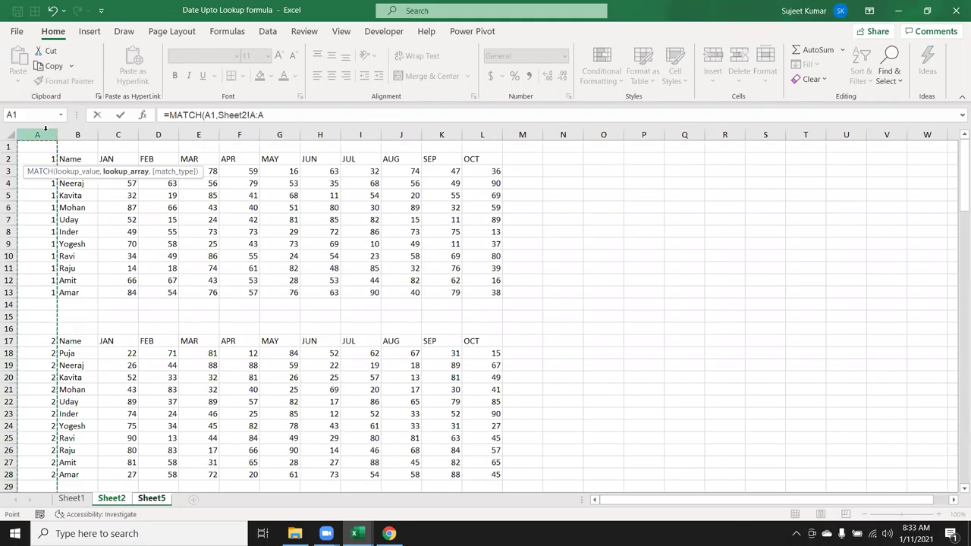
pyautogui.write(',0')
pyautogui.press('Return')
pyautogui.press('Up')
pyautogui.press('Right')
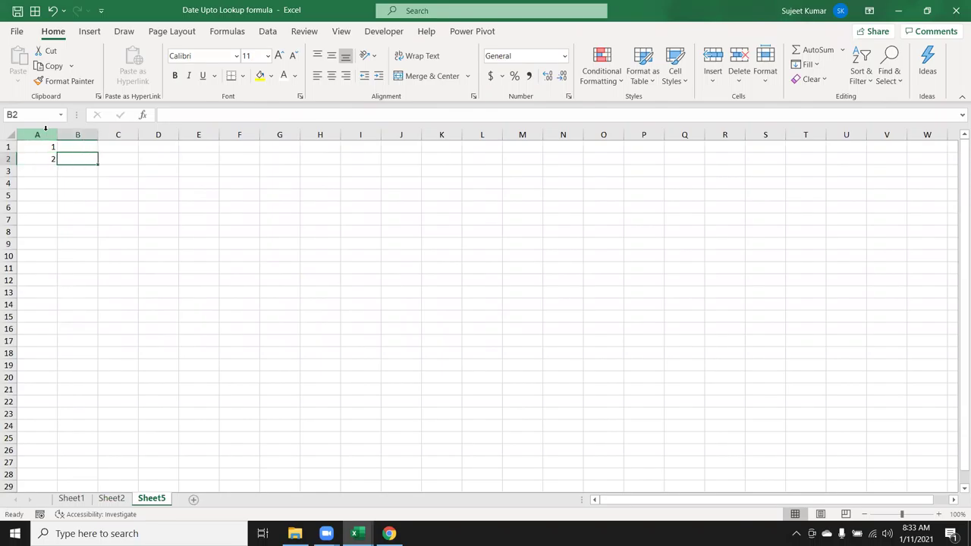
# - Enter =COUNTIF(Sheet2!A:A,Sheet5!A1) in B2, returning 12
pyautogui.write('=CO')
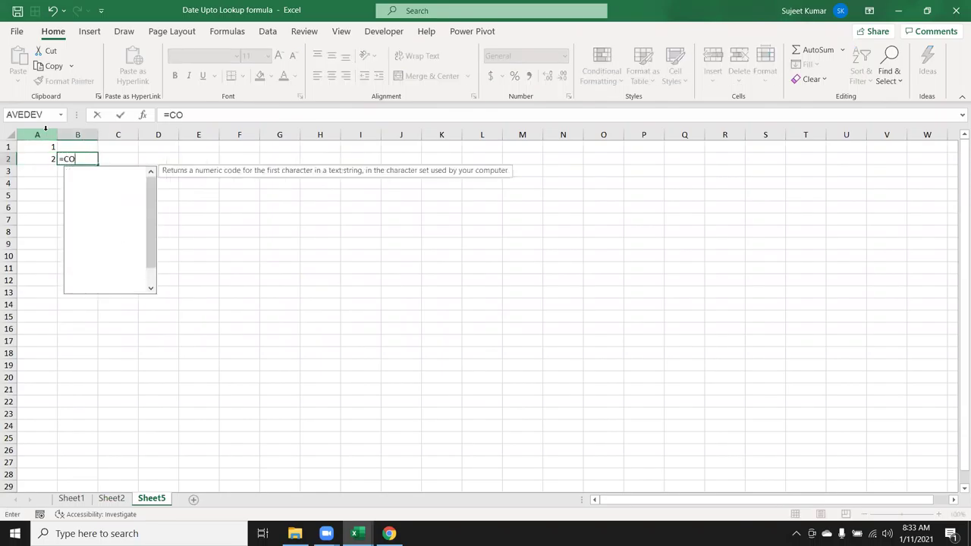
pyautogui.write('U')
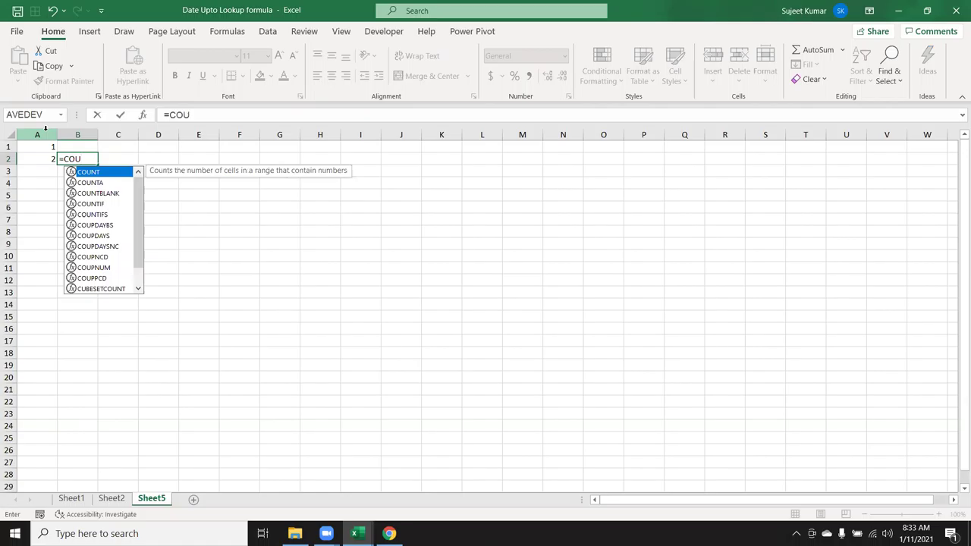
pyautogui.press('Down')
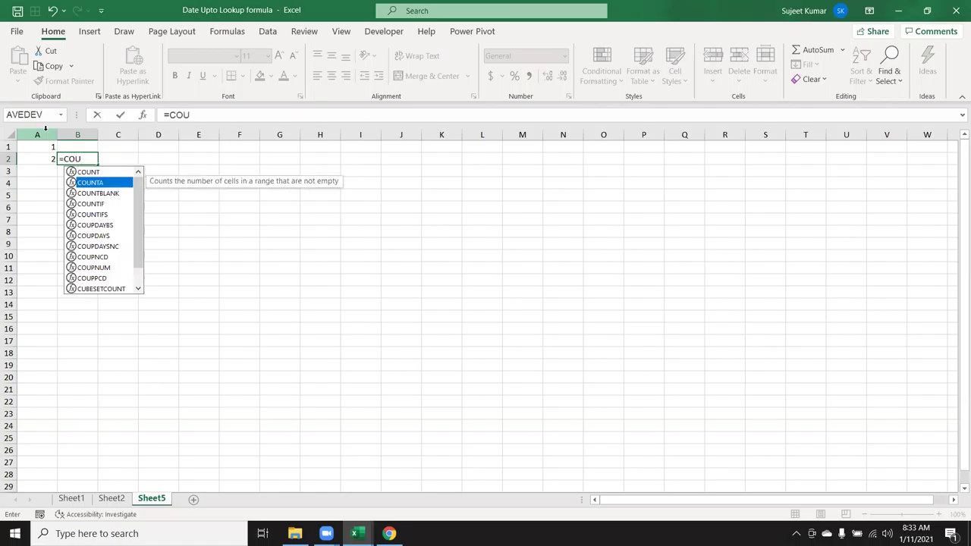
pyautogui.press('Down')
pyautogui.press('Down')
pyautogui.press('Tab')
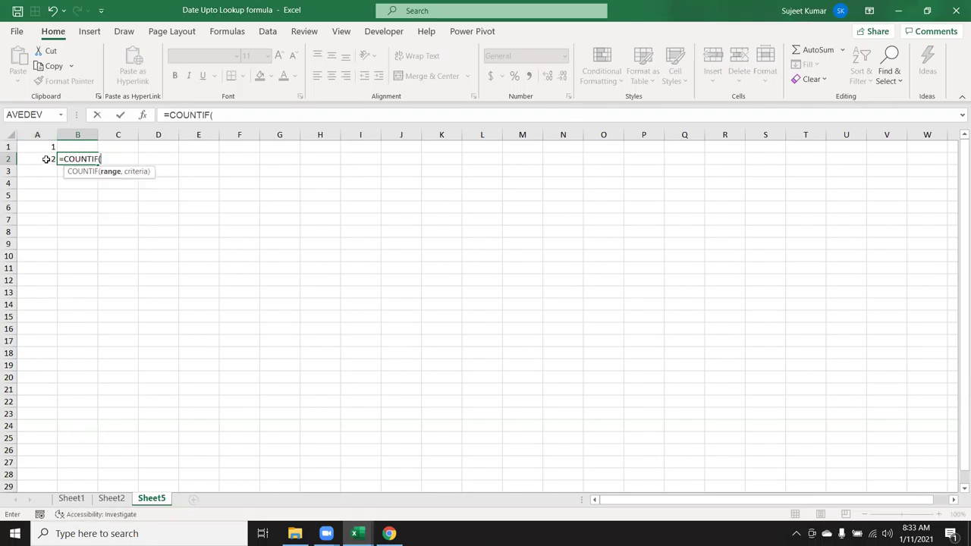
pyautogui.click(108, 501)
pyautogui.click(44, 135)
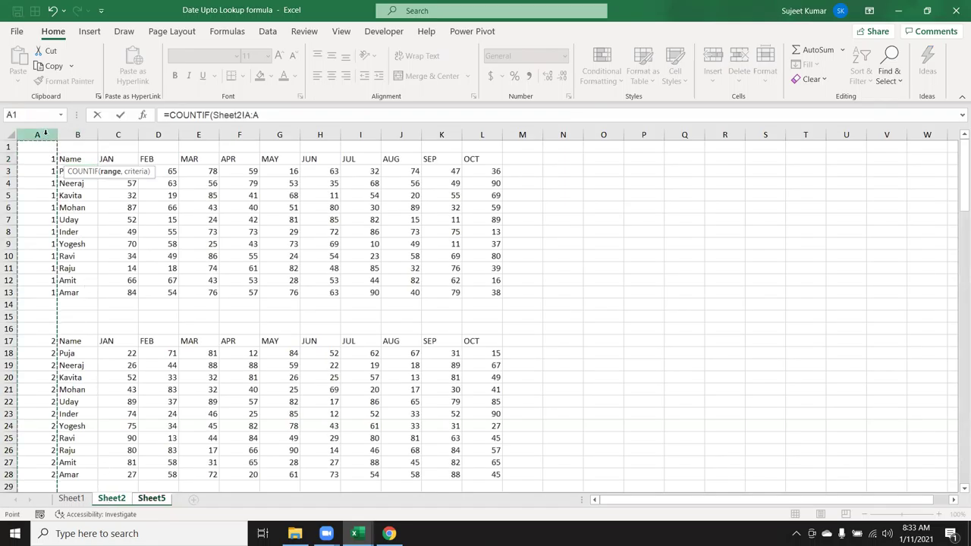
pyautogui.write(',')
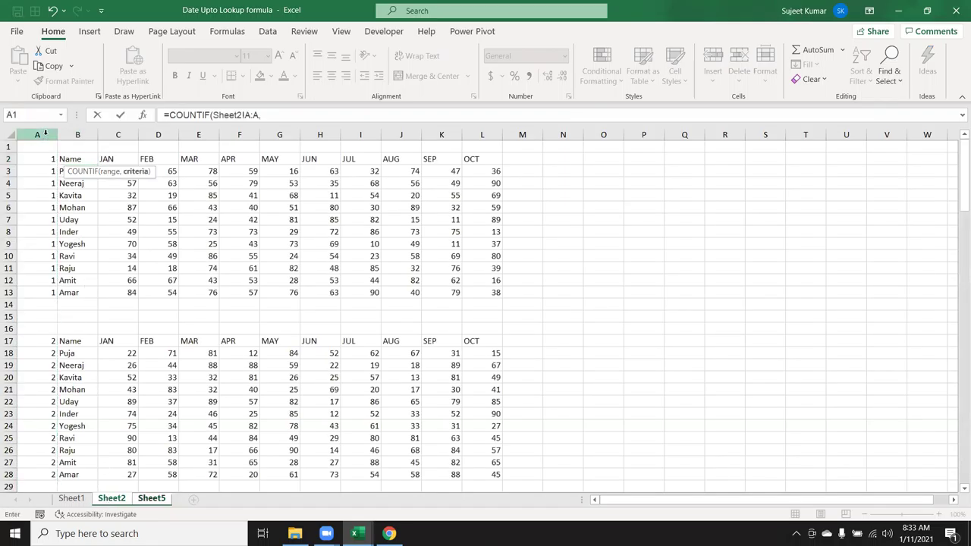
pyautogui.click(158, 502)
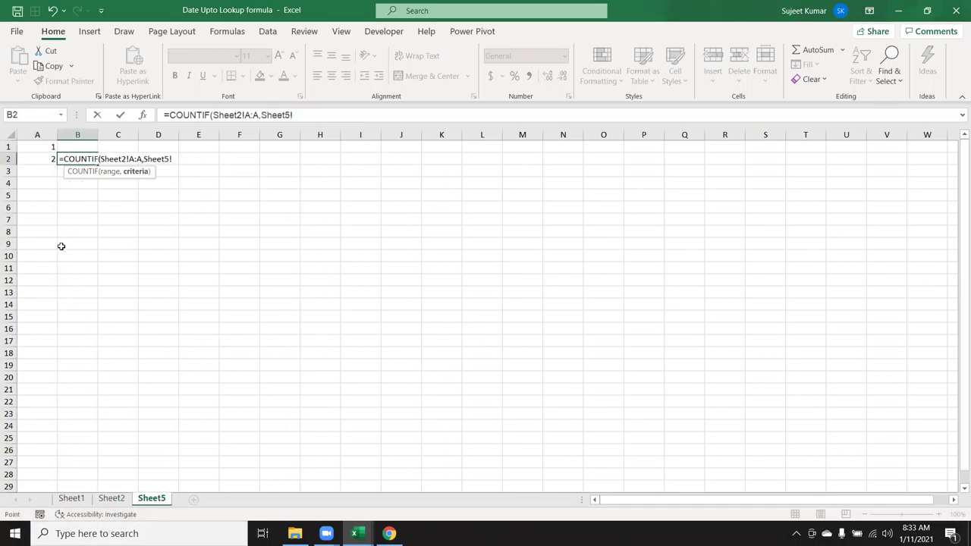
pyautogui.click(47, 148)
pyautogui.press('Return')
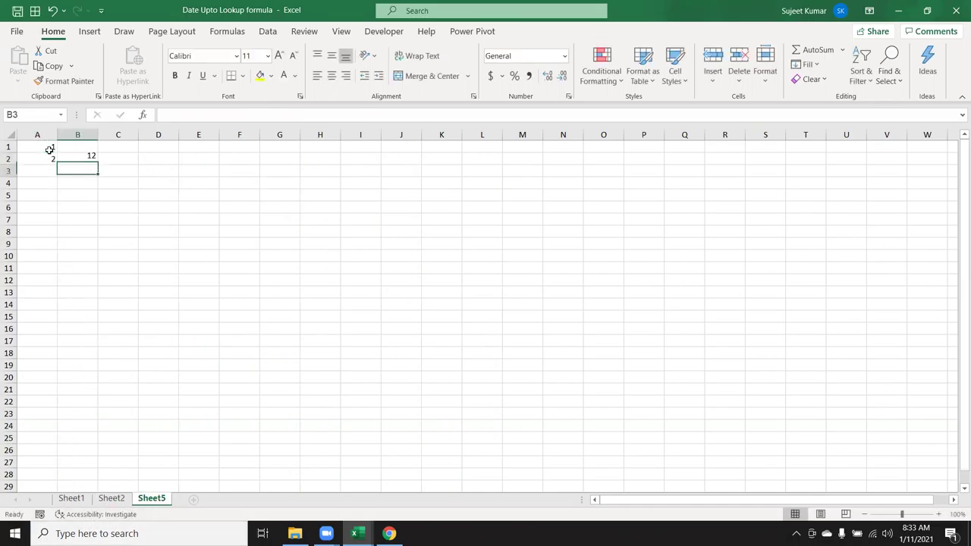
# - Review the MATCH and COUNTIF results, then begin a new formula in C2
pyautogui.press('Up')
pyautogui.press('Left')
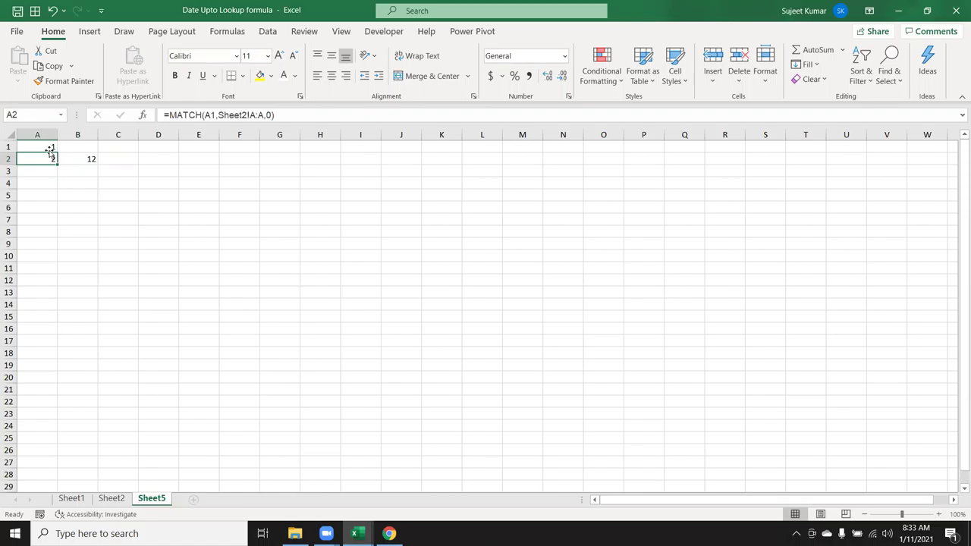
pyautogui.press('Right')
pyautogui.press('Right')
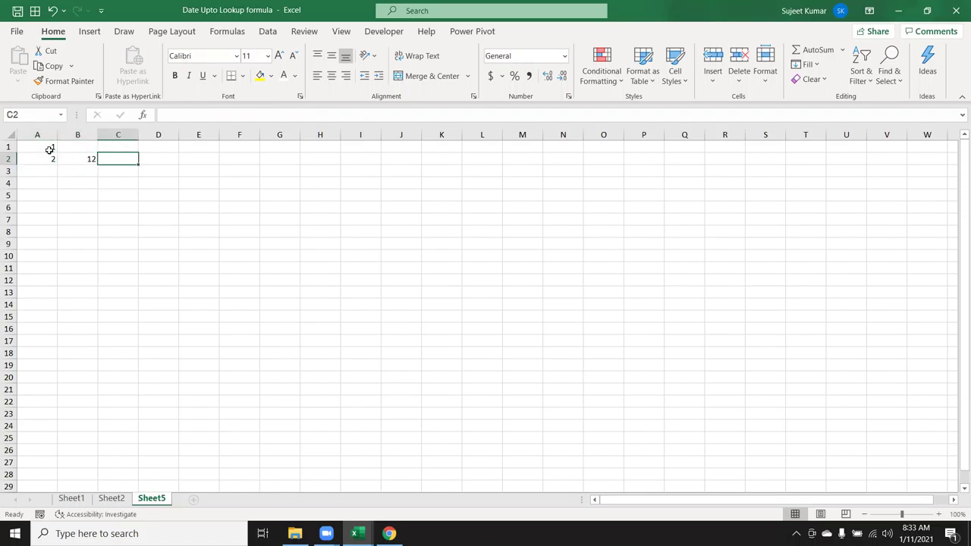
pyautogui.write('=')
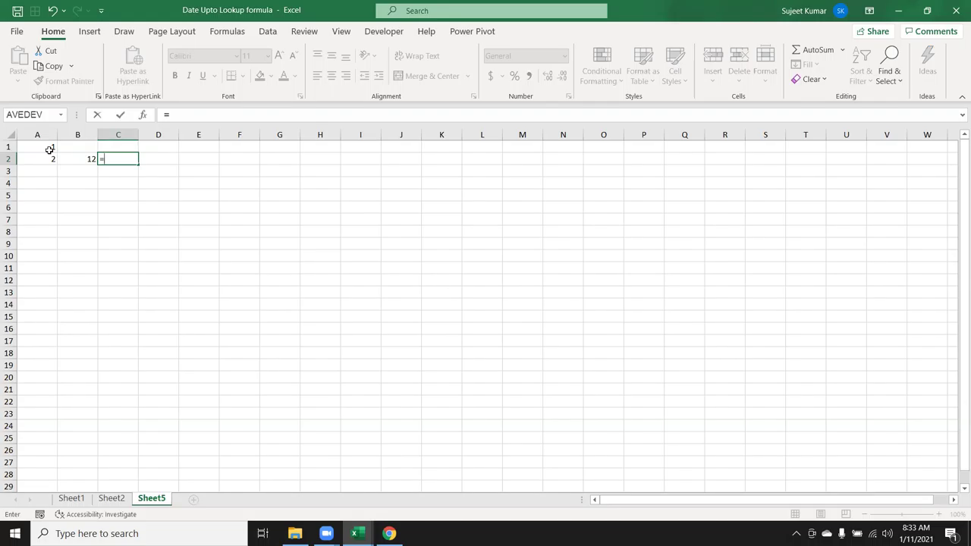
# - Start an =OFFSET( formula in C2 and bring up Sheet1 for its starting reference
pyautogui.write('N')
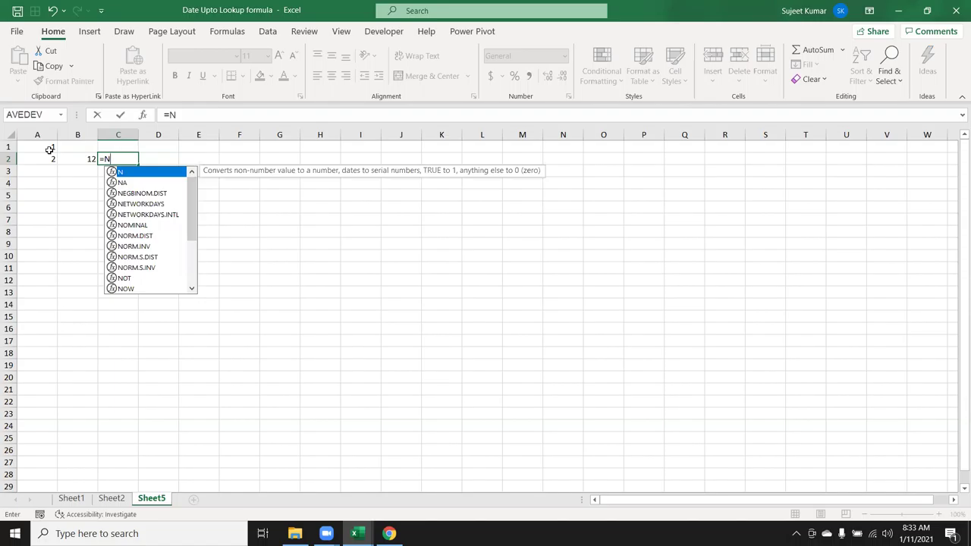
pyautogui.press('BackSpace')
pyautogui.write('N')
pyautogui.press('BackSpace')
pyautogui.write('OF')
pyautogui.press('Tab')
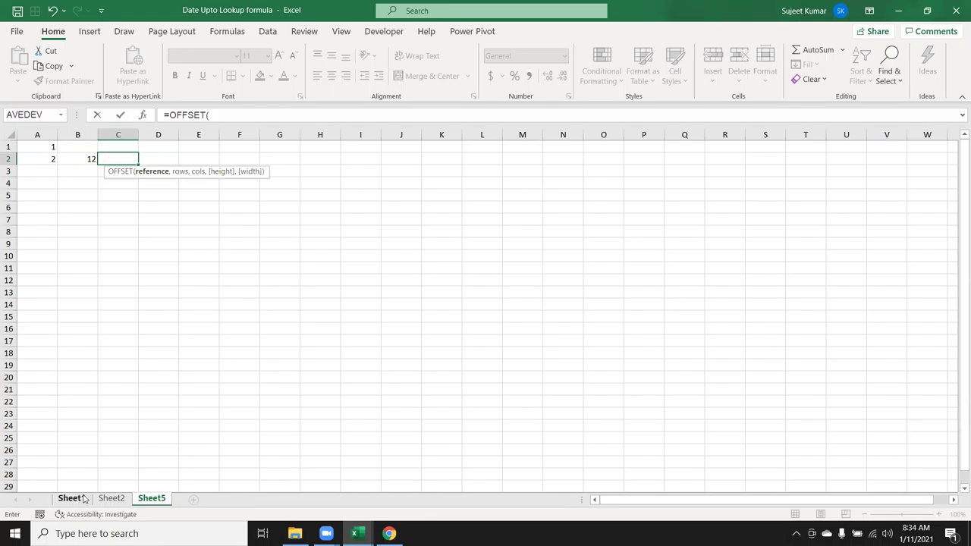
pyautogui.click(83, 498)
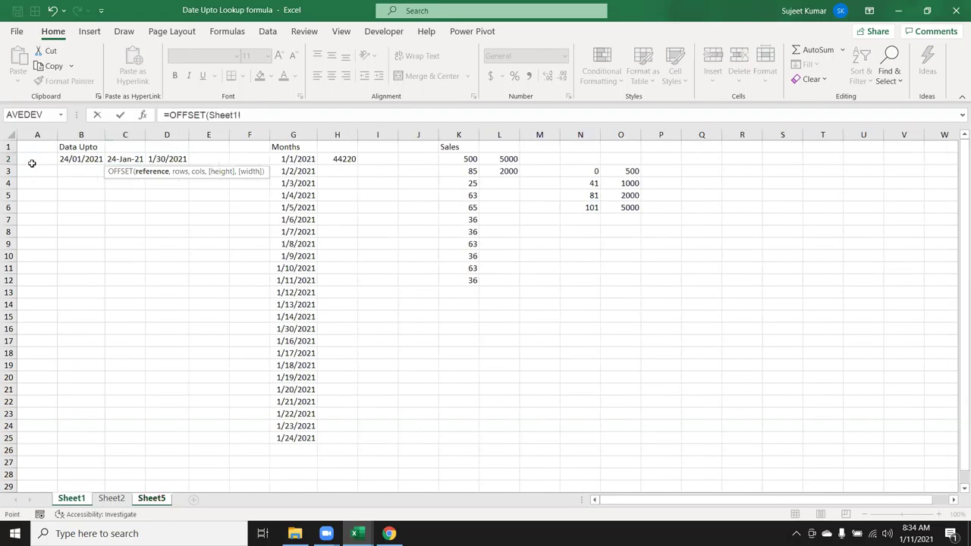
# - Give OFFSET Sheet2!A1 as start, Sheet5!A2 as row offset and Sheet5!B2 as height
pyautogui.click(111, 498)
pyautogui.click(31, 143)
pyautogui.write(',')
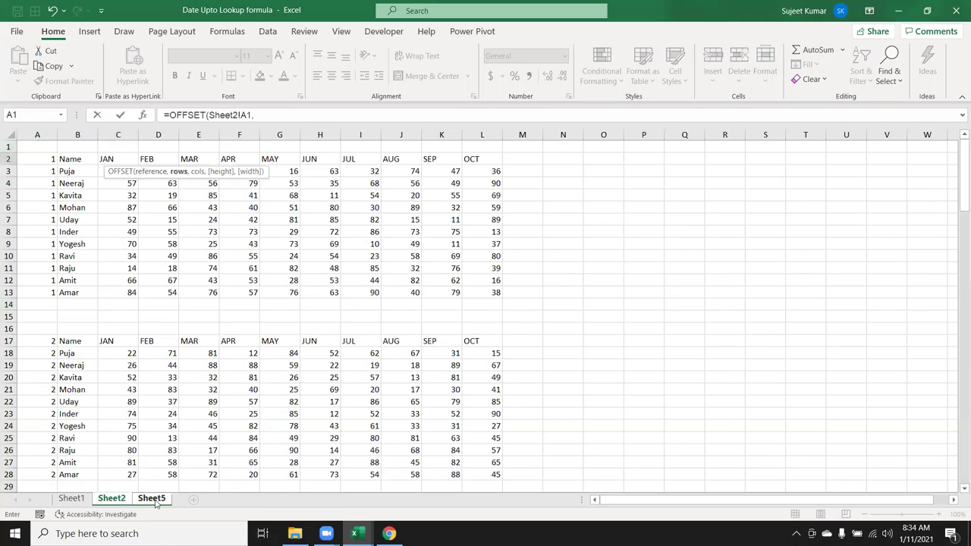
pyautogui.click(152, 499)
pyautogui.click(48, 158)
pyautogui.write(',')
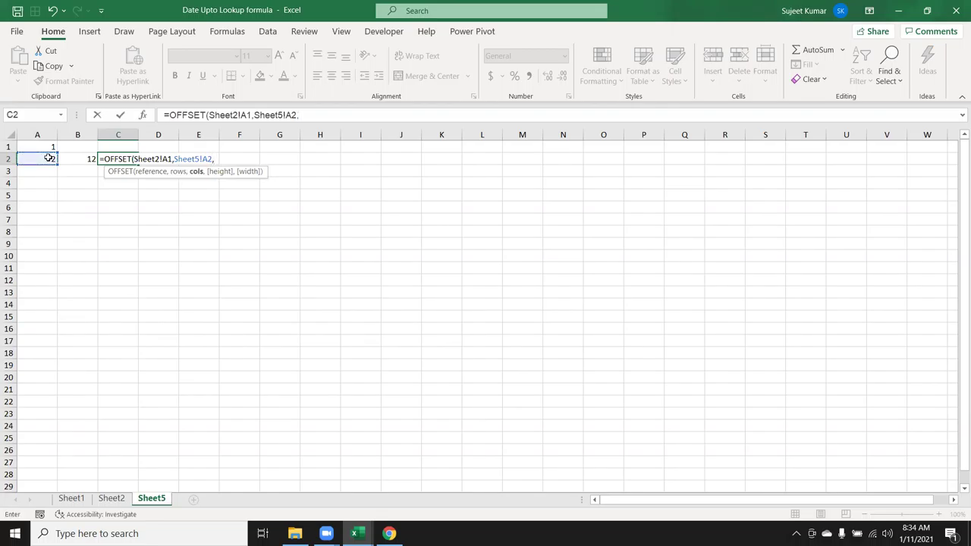
pyautogui.click(86, 159)
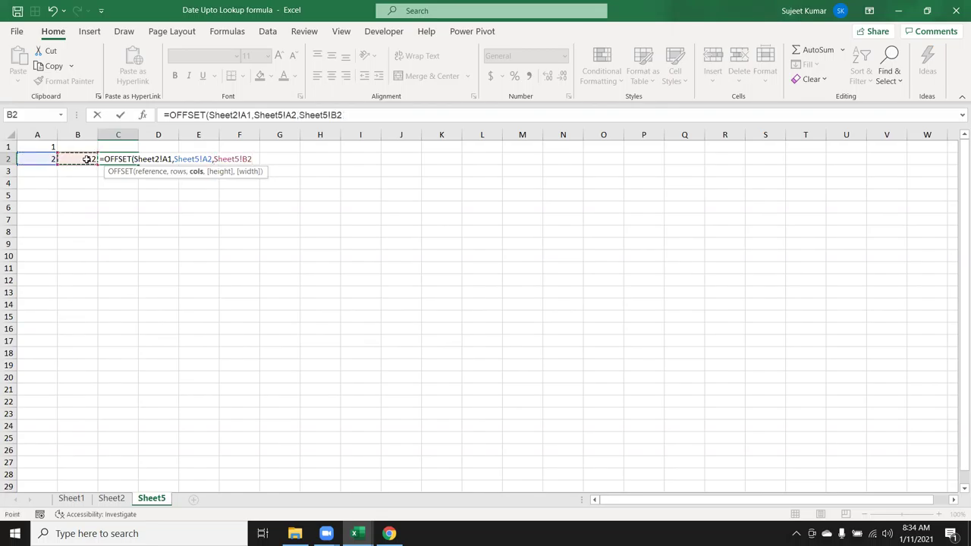
pyautogui.press('BackSpace')
pyautogui.press('BackSpace')
pyautogui.press('BackSpace')
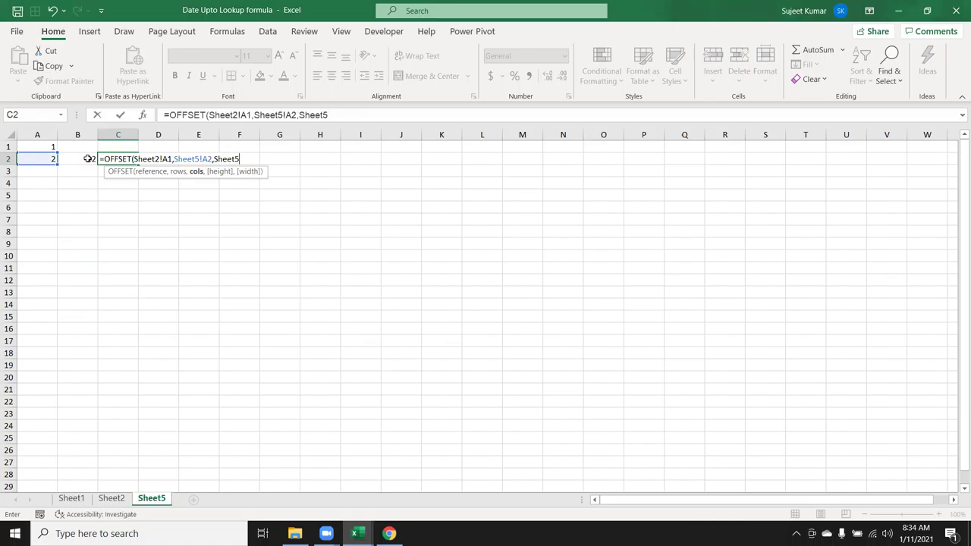
pyautogui.press('BackSpace')
pyautogui.press('BackSpace')
pyautogui.press('BackSpace')
pyautogui.press('BackSpace')
pyautogui.press('BackSpace')
pyautogui.press('BackSpace')
pyautogui.write(',')
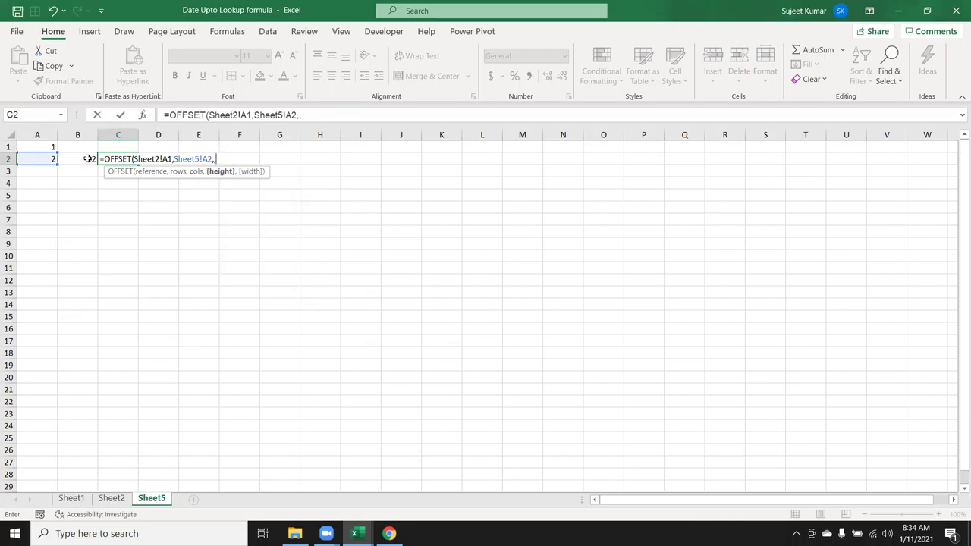
pyautogui.click(80, 160)
pyautogui.write(',')
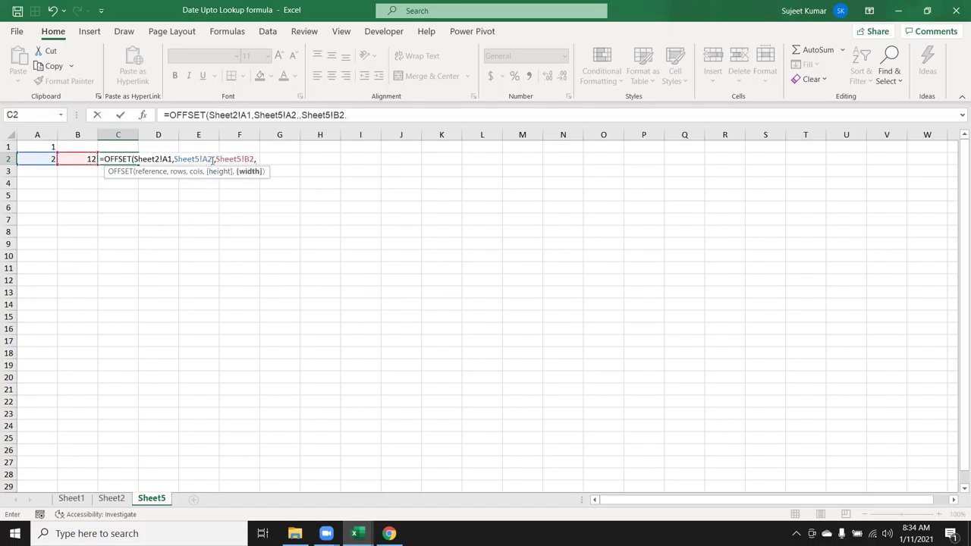
# - Set the column offset to 1 and the width to 11, then enter the formula
pyautogui.click(214, 159)
pyautogui.write('0')
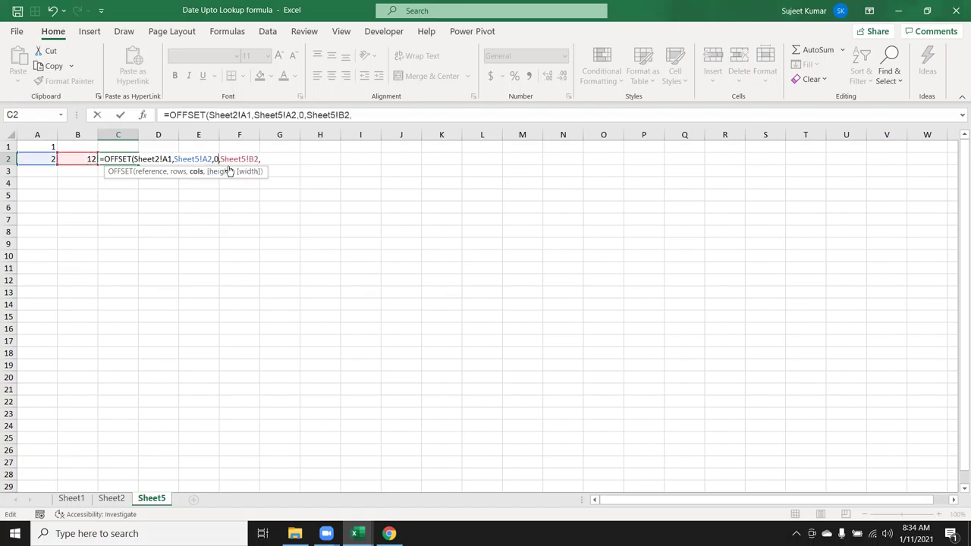
pyautogui.click(255, 158)
pyautogui.click(262, 159)
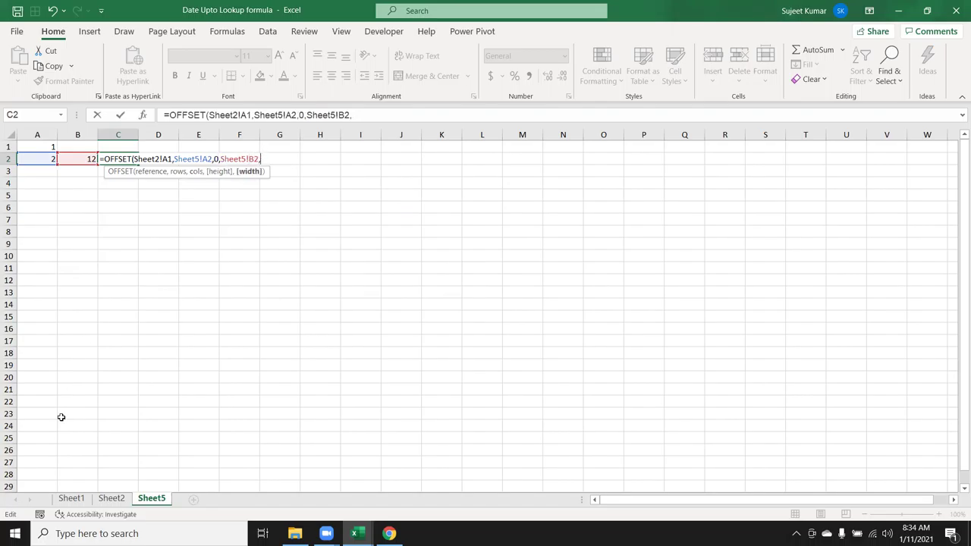
pyautogui.click(107, 500)
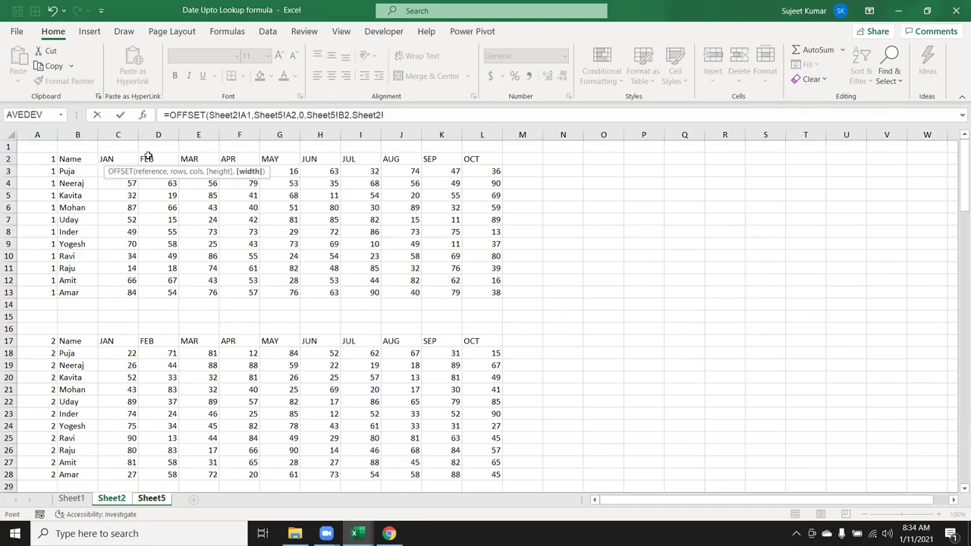
pyautogui.click(306, 115)
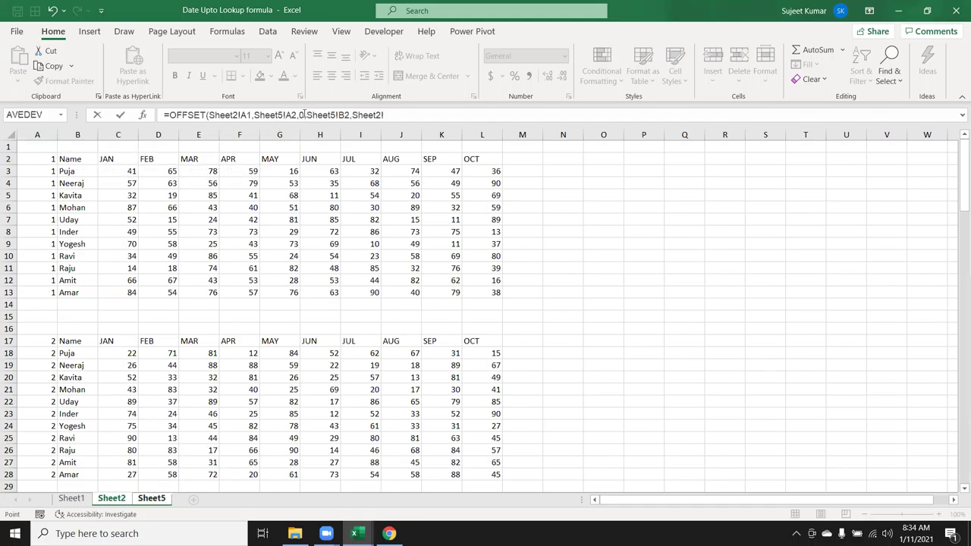
pyautogui.press('BackSpace')
pyautogui.press('BackSpace')
pyautogui.write('1,')
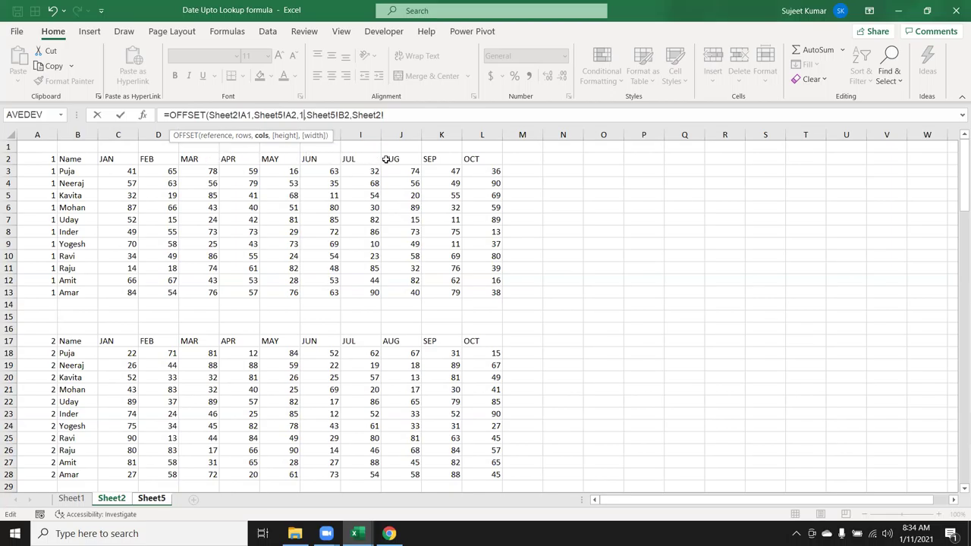
pyautogui.click(409, 114)
pyautogui.write(',11)')
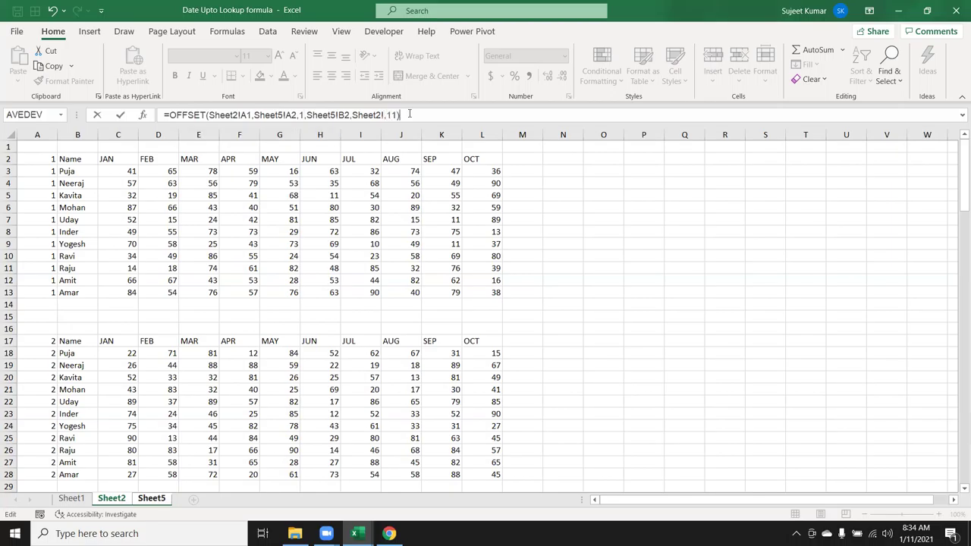
pyautogui.press('Return')
pyautogui.press('Return')
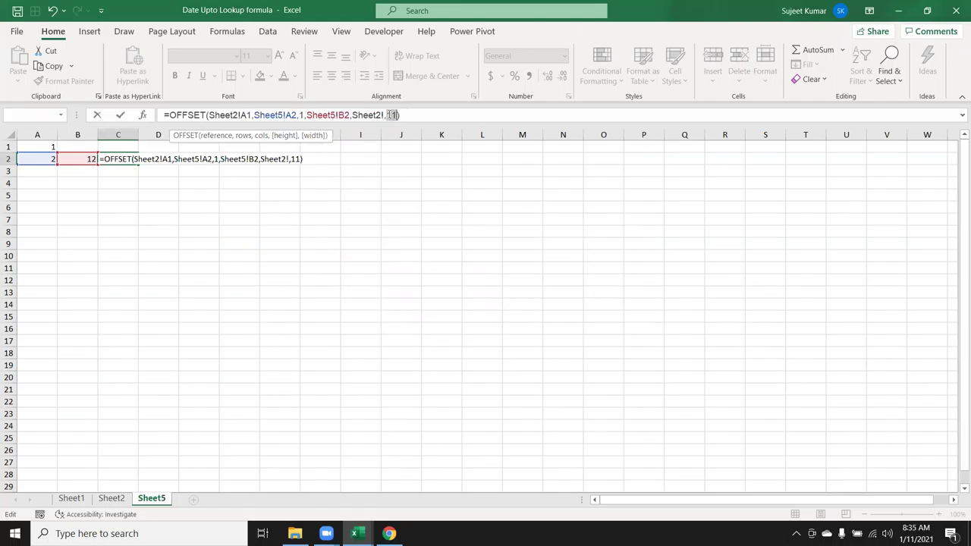
# - Delete the stray Sheet2 text so C2 reads =OFFSET(Sheet2!A1,Sheet5!A2,1,Sheet5!B2,11)
pyautogui.click(385, 114)
pyautogui.press('BackSpace')
pyautogui.press('BackSpace')
pyautogui.press('BackSpace')
pyautogui.press('BackSpace')
pyautogui.press('BackSpace')
pyautogui.press('BackSpace')
pyautogui.press('BackSpace')
pyautogui.press('BackSpace')
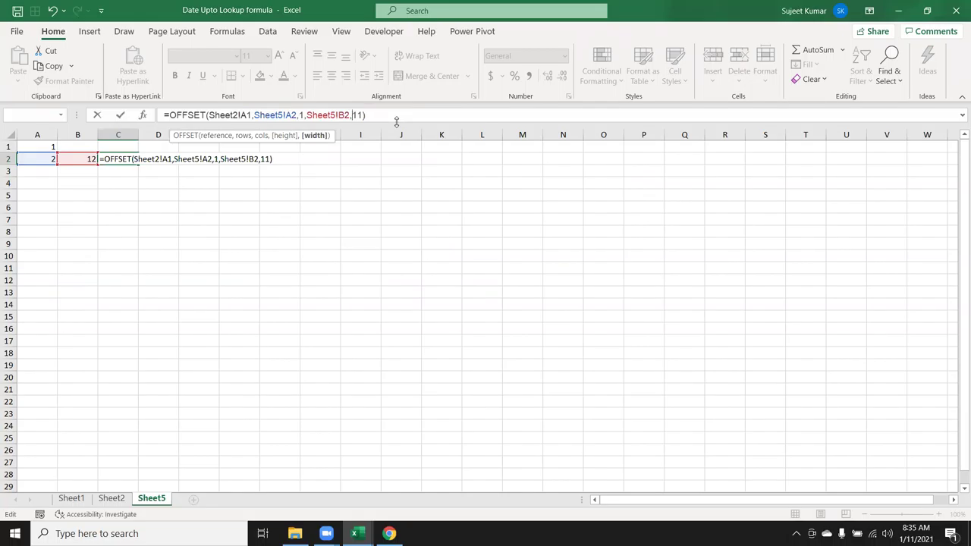
pyautogui.press('Return')
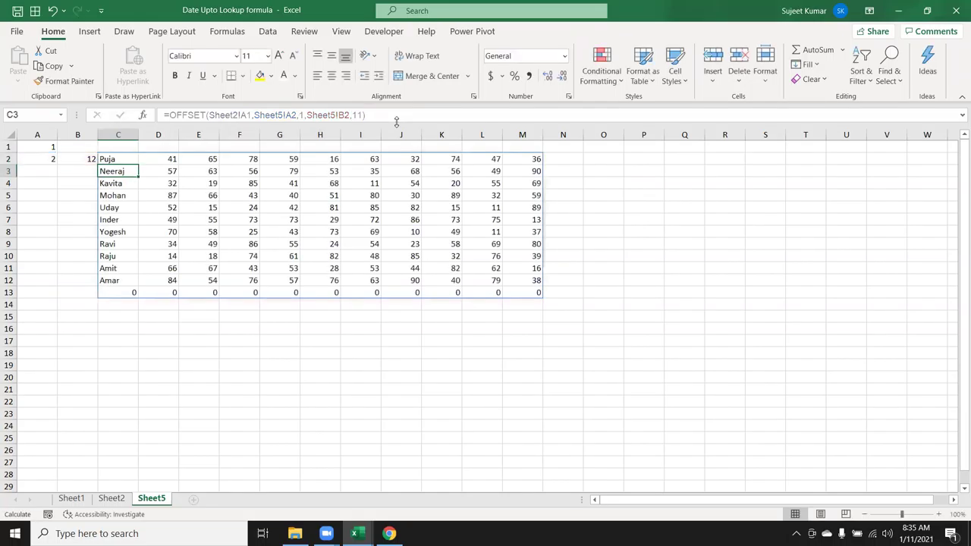
pyautogui.press('Up')
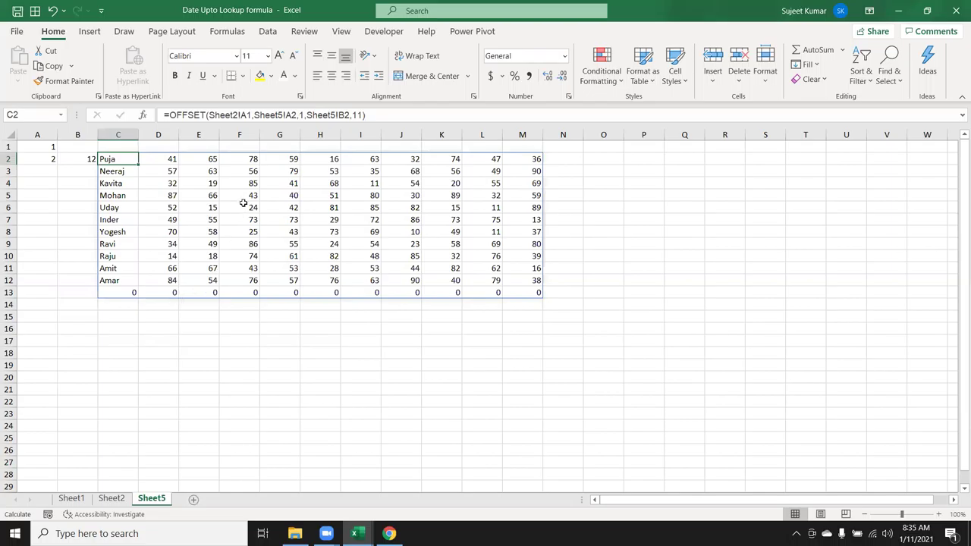
# - Change the OFFSET row argument to Sheet5!A2-1 so the header row is included
pyautogui.click(297, 116)
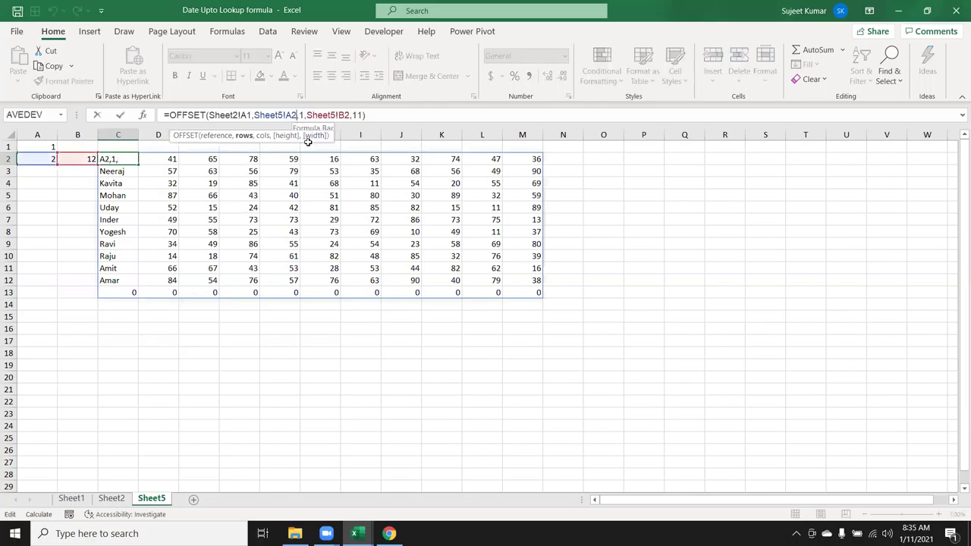
pyautogui.write('-1')
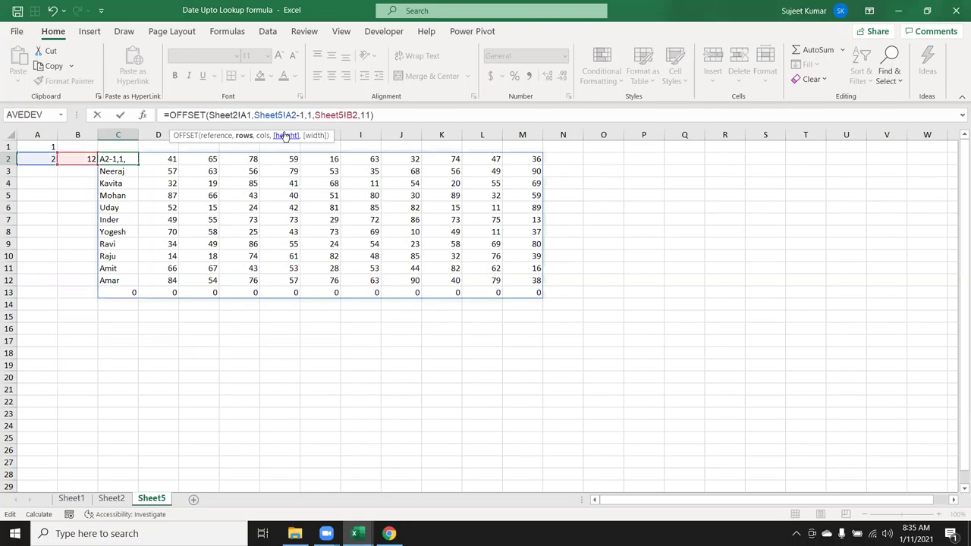
pyautogui.press('Return')
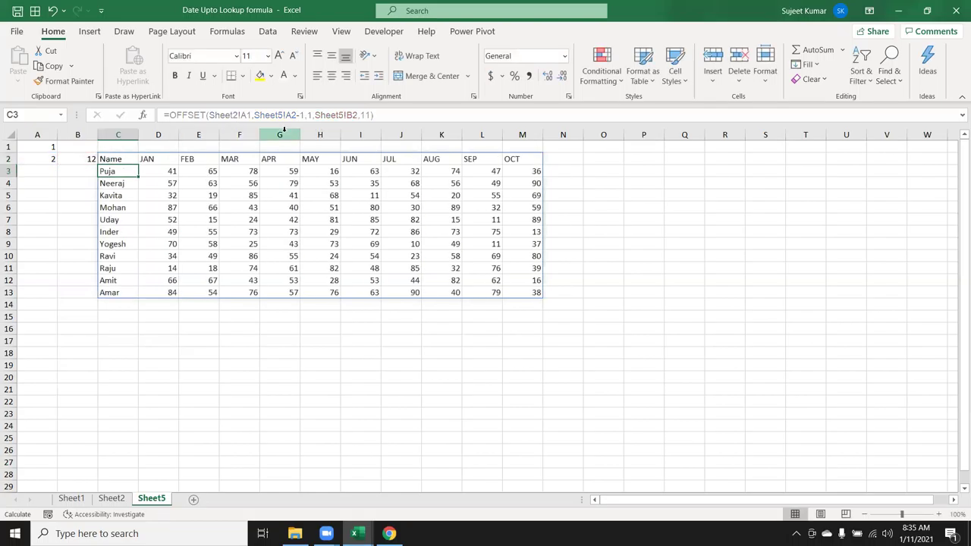
pyautogui.press('Up')
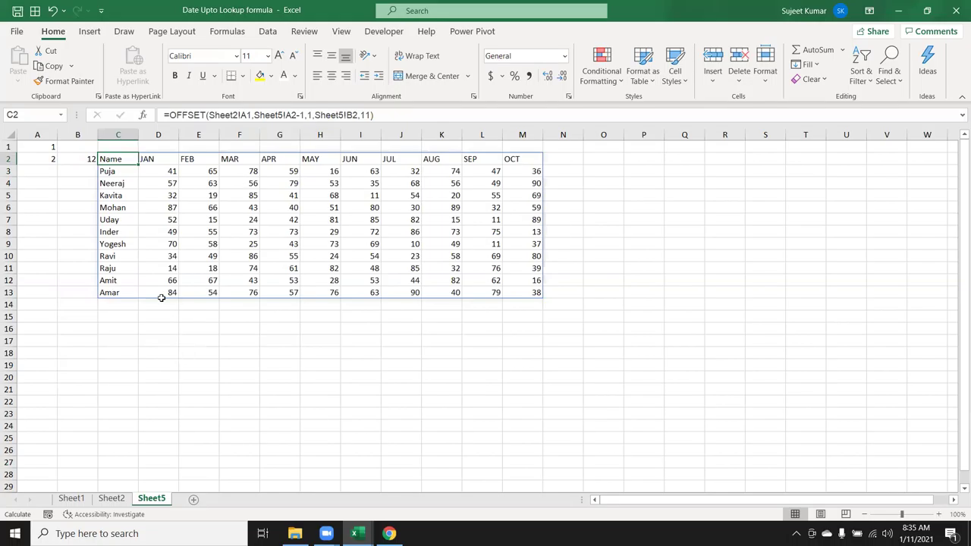
# - Set A1 to 2 and check the updated match row and OFFSET formula
pyautogui.click(44, 147)
pyautogui.write('2')
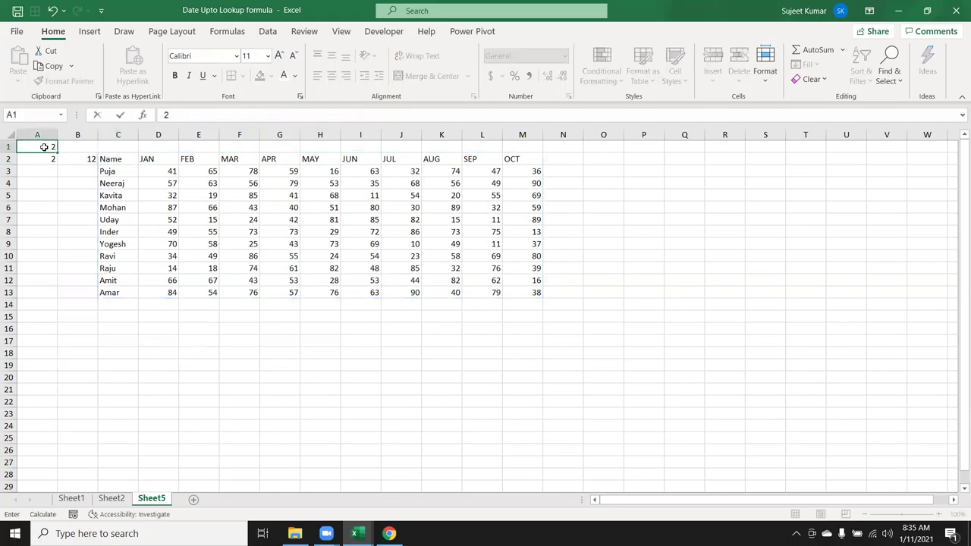
pyautogui.press('Return')
pyautogui.click(44, 147)
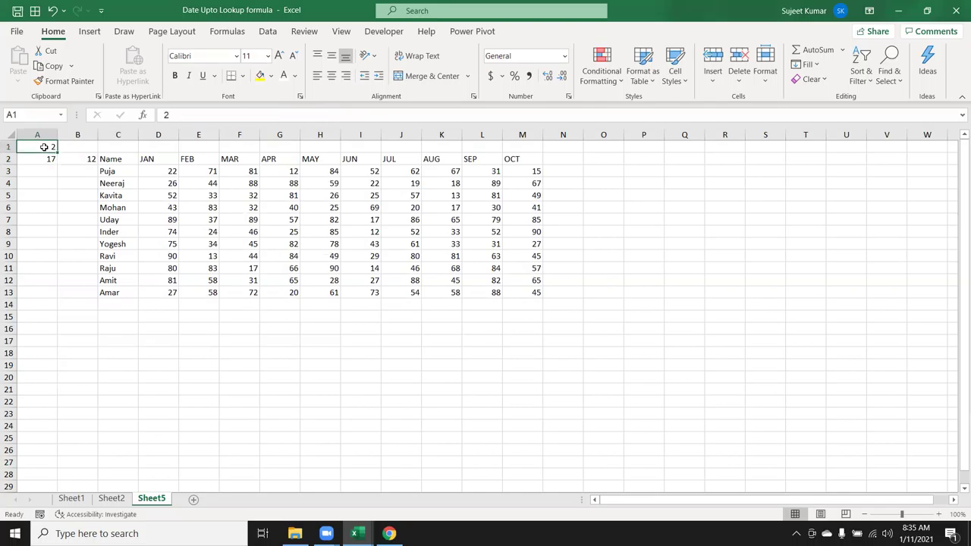
pyautogui.press('Down')
pyautogui.press('Right')
pyautogui.press('Right')
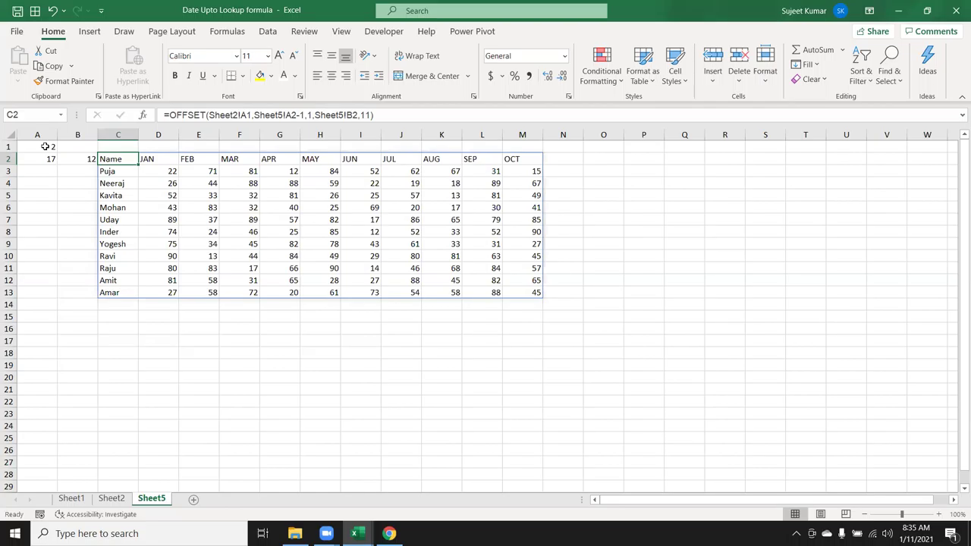
# - Check the COUNTIF formula in B2 beside the spilled block 2 table
pyautogui.press('Left')
# - Rename the Sheet5 tab to 2
pyautogui.click(45, 147)
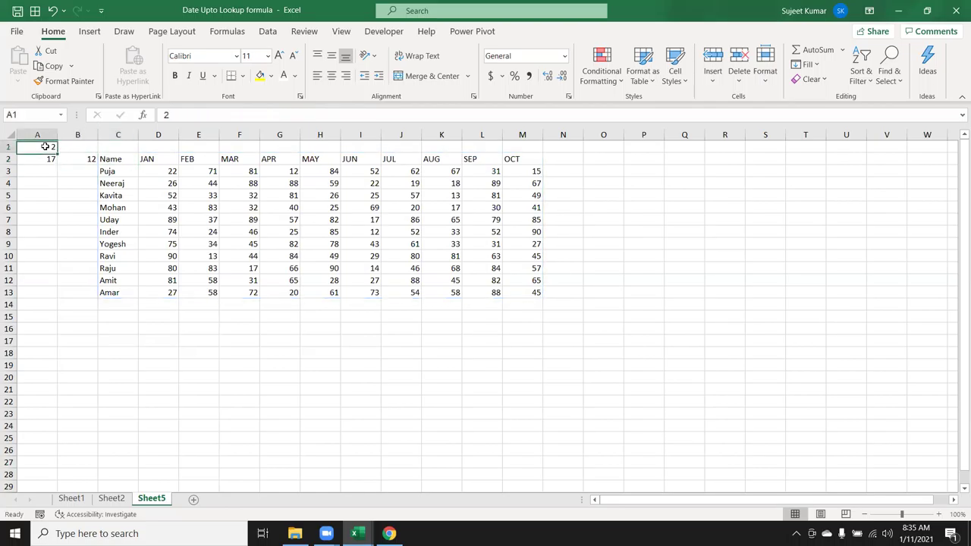
pyautogui.press('Down')
pyautogui.click(45, 146)
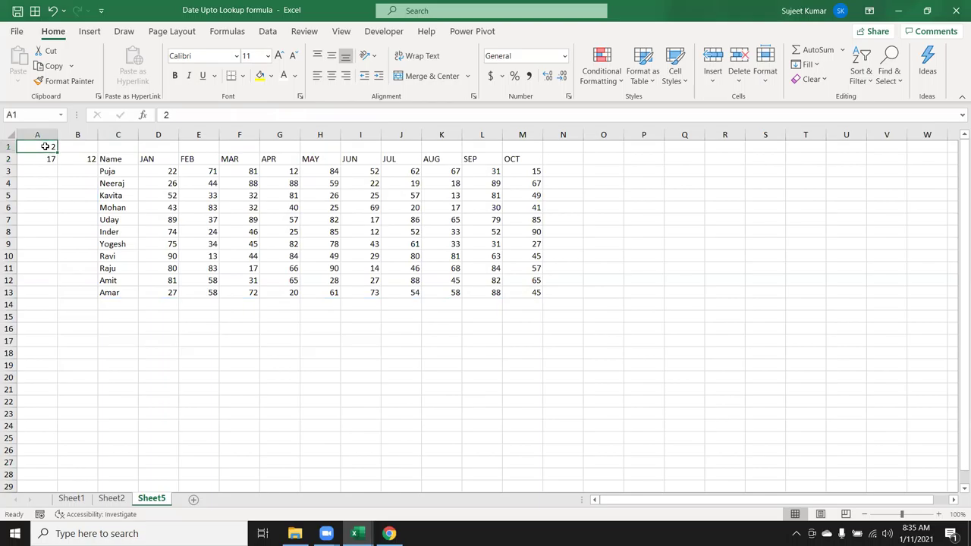
pyautogui.doubleClick(157, 500)
pyautogui.write('2')
pyautogui.press('Return')
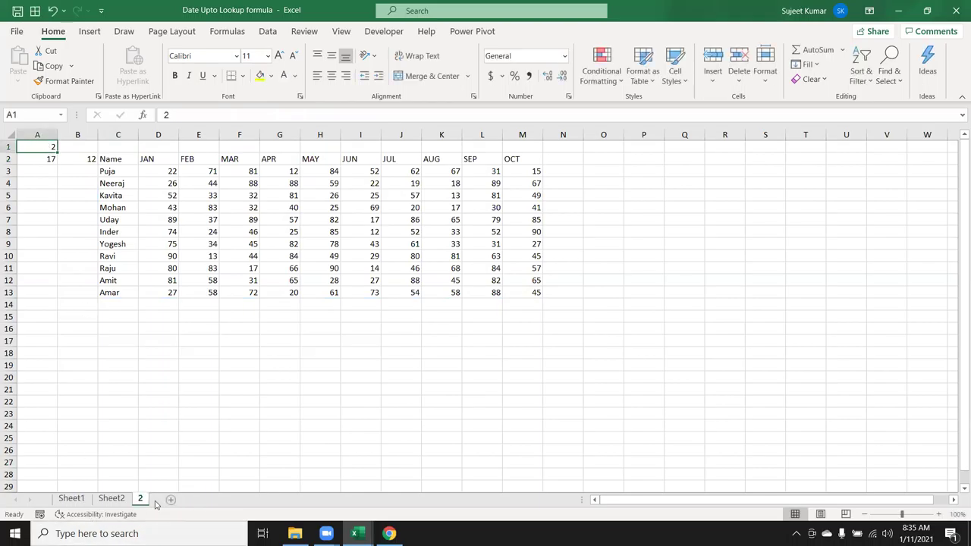
# - Re-enter the block number in A1 and move on to B1
pyautogui.click(54, 159)
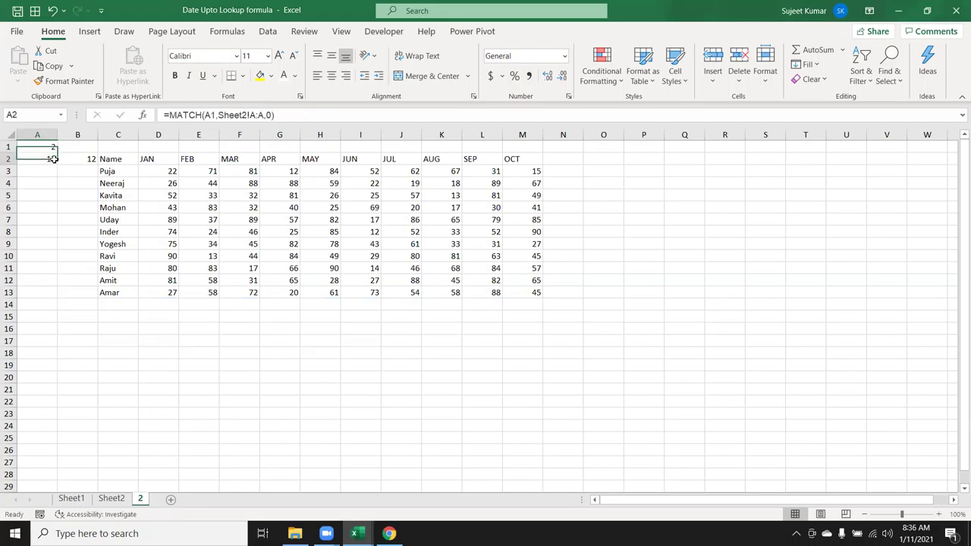
pyautogui.click(47, 147)
pyautogui.write('=')
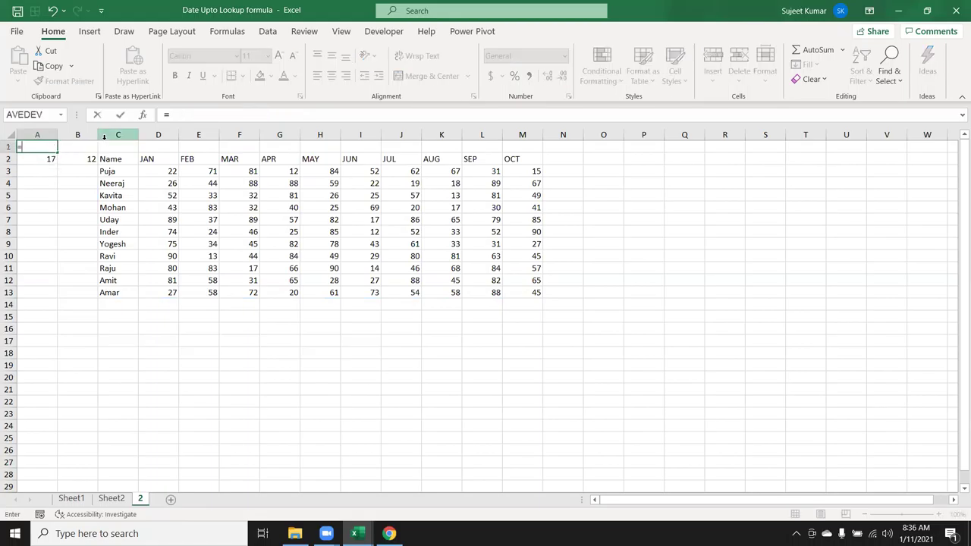
pyautogui.press('Tab')
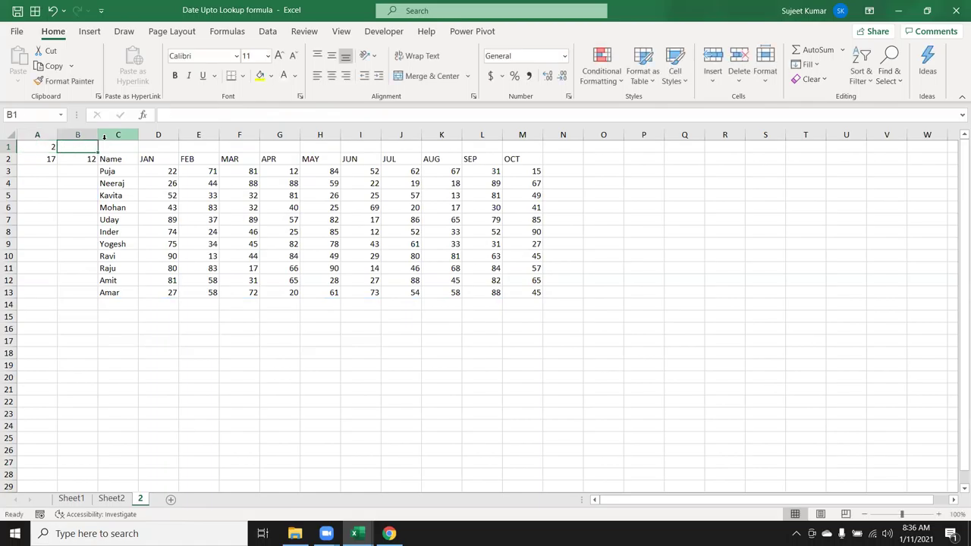
# - Enter =CELL("filename") in B1 to show the workbook path ending in sheet name 2
pyautogui.write('=CE')
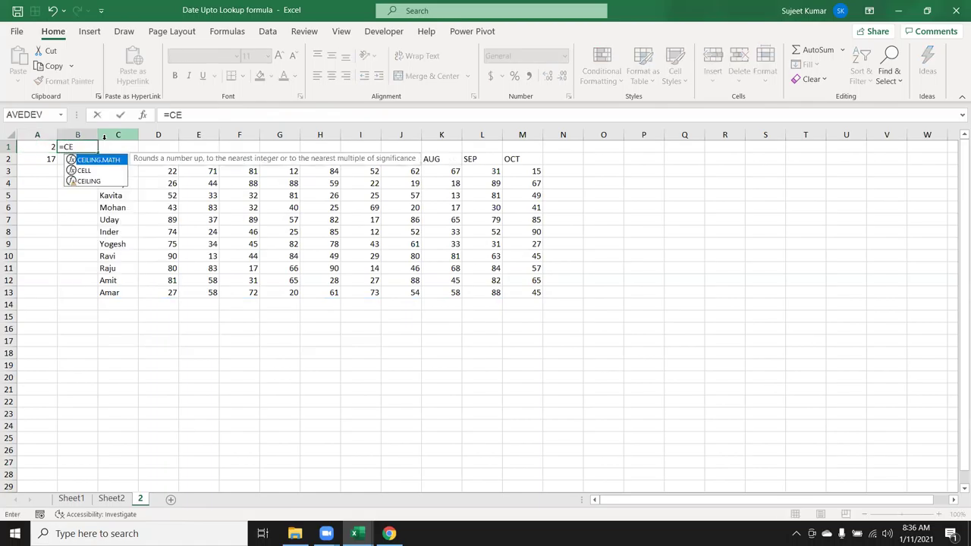
pyautogui.press('Down')
pyautogui.press('Tab')
pyautogui.press('Down')
pyautogui.press('Down')
pyautogui.press('Down')
pyautogui.press('Down')
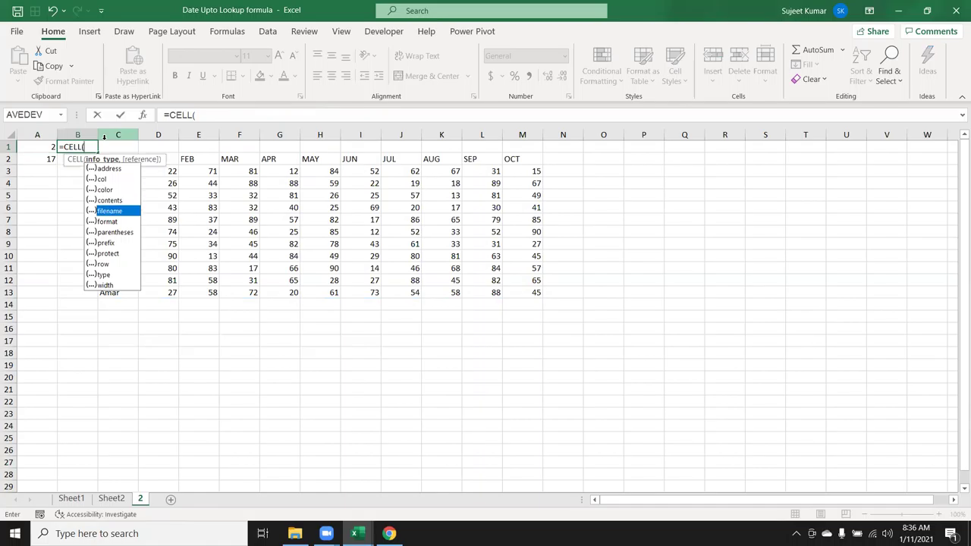
pyautogui.press('Tab')
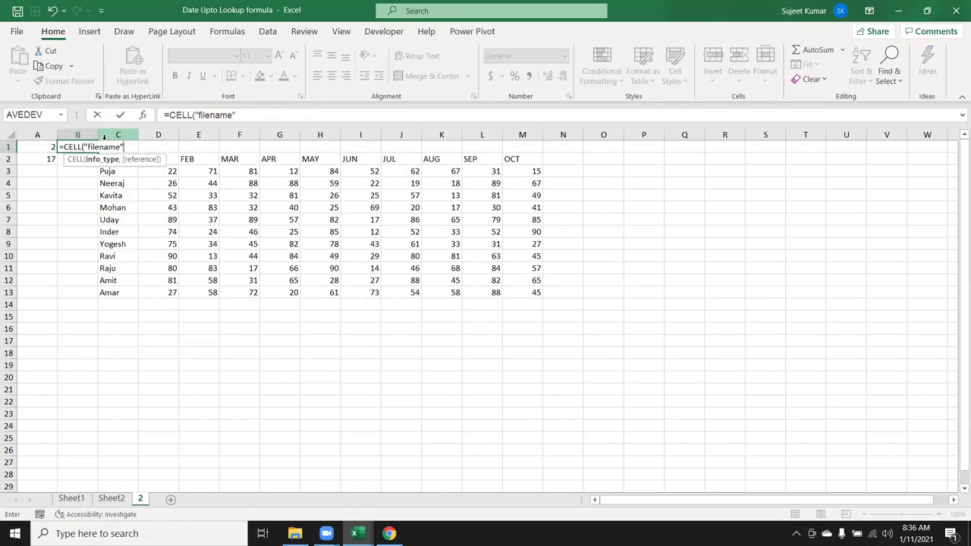
pyautogui.press('Return')
pyautogui.press('Up')
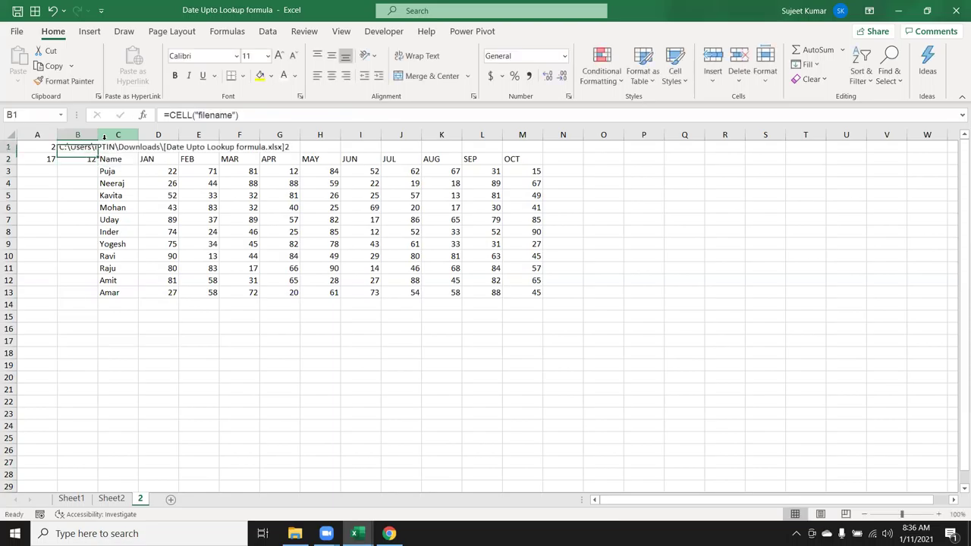
pyautogui.click(167, 116)
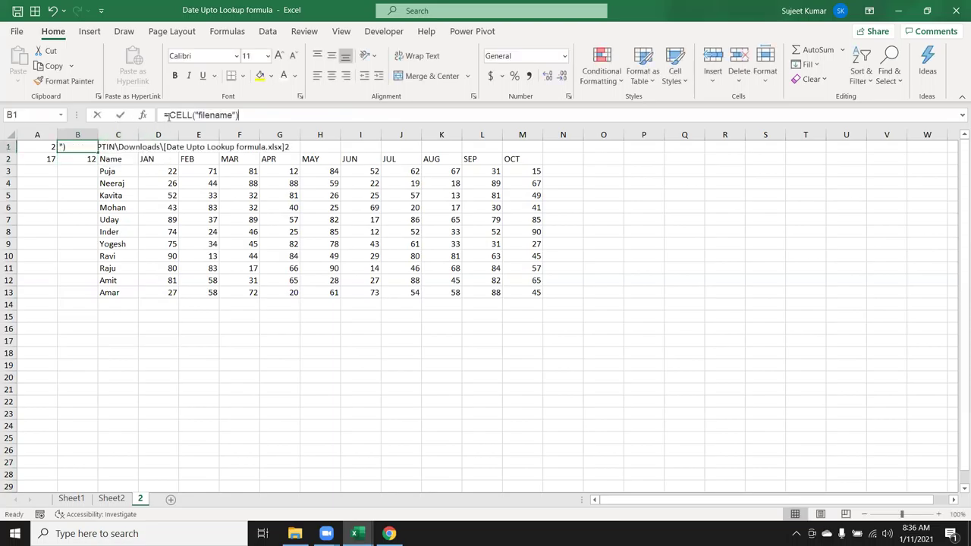
pyautogui.hotkey('ctrl', 'Return')
pyautogui.press('Right')
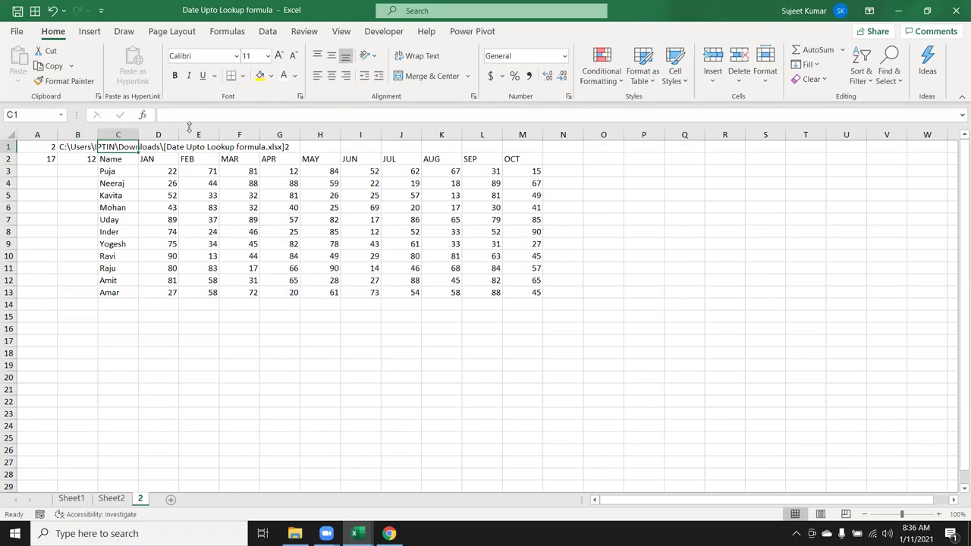
# - Enter =FIND("]",B1,1) in C1, returning the bracket position 56
pyautogui.write('=FIN')
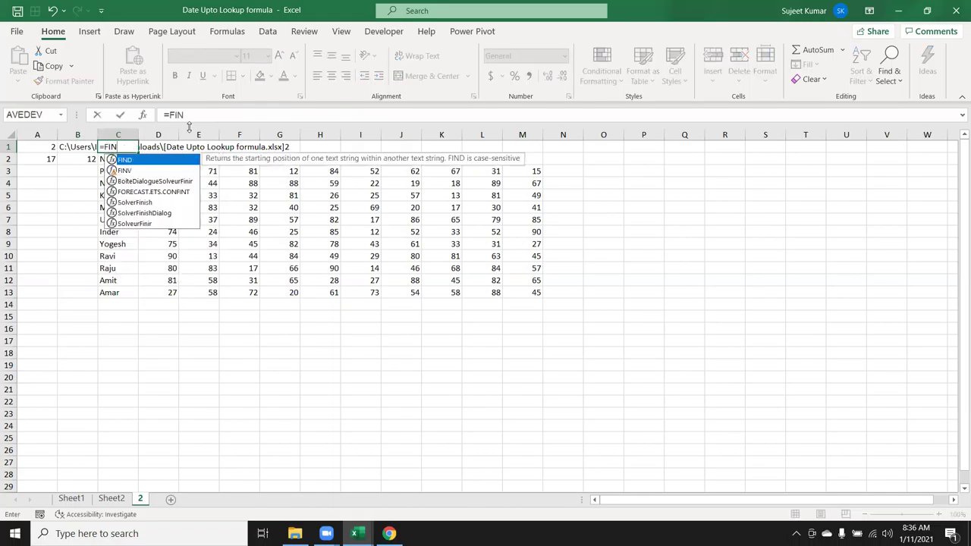
pyautogui.press('Tab')
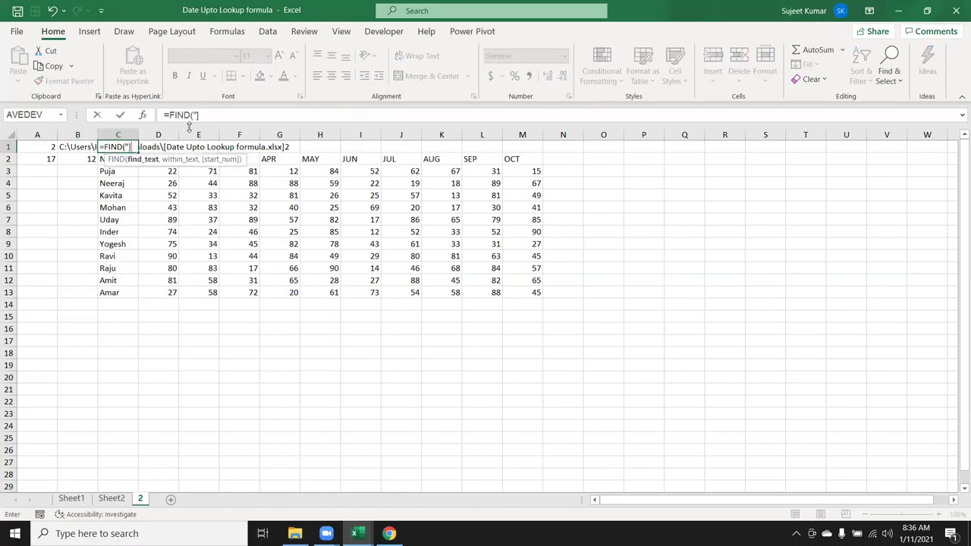
pyautogui.write('",')
pyautogui.press('Left')
pyautogui.write(',1)')
pyautogui.press('Return')
pyautogui.press('Up')
pyautogui.press('Right')
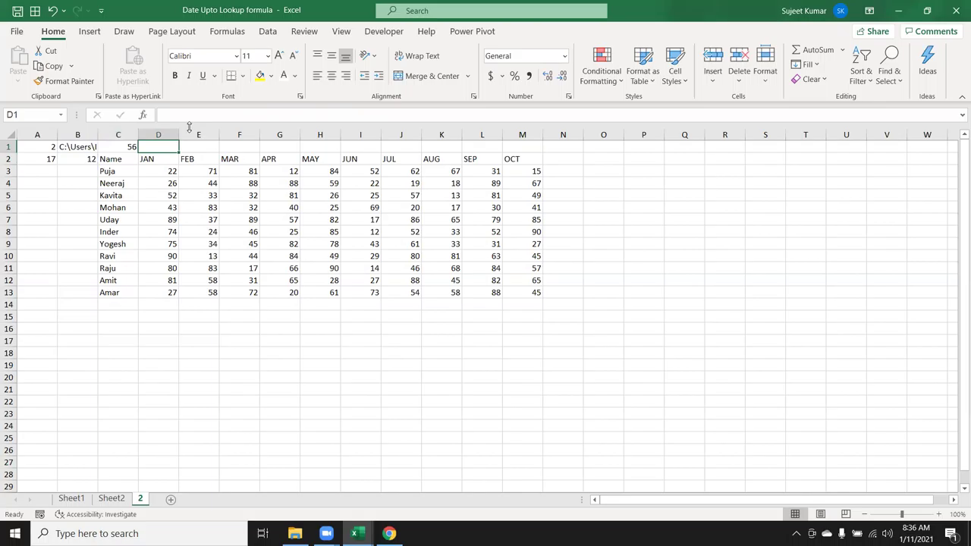
# - Start the =RIGHT(B1,LEN(B1)- formula in D1, pointing both text arguments at B1
pyautogui.write('=RI')
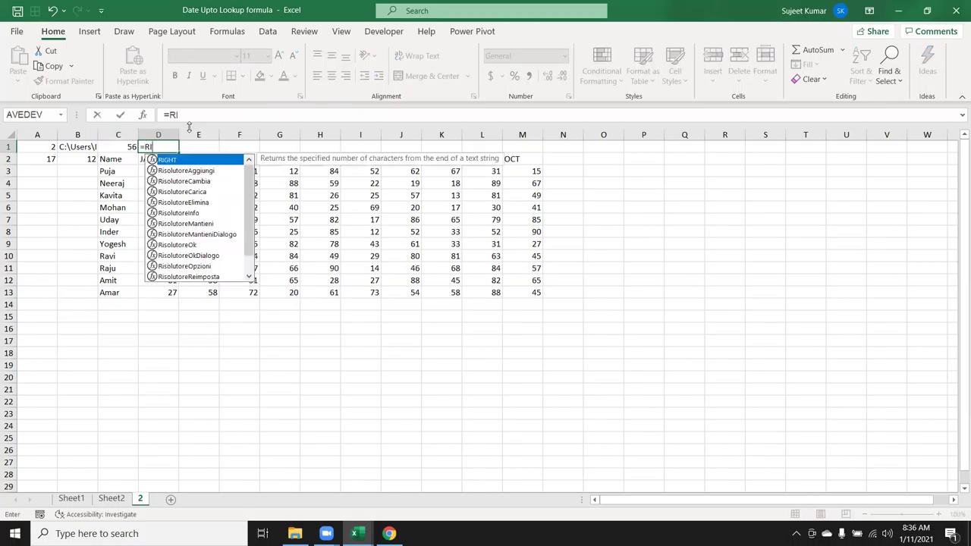
pyautogui.press('Tab')
pyautogui.press('Left')
pyautogui.write(',')
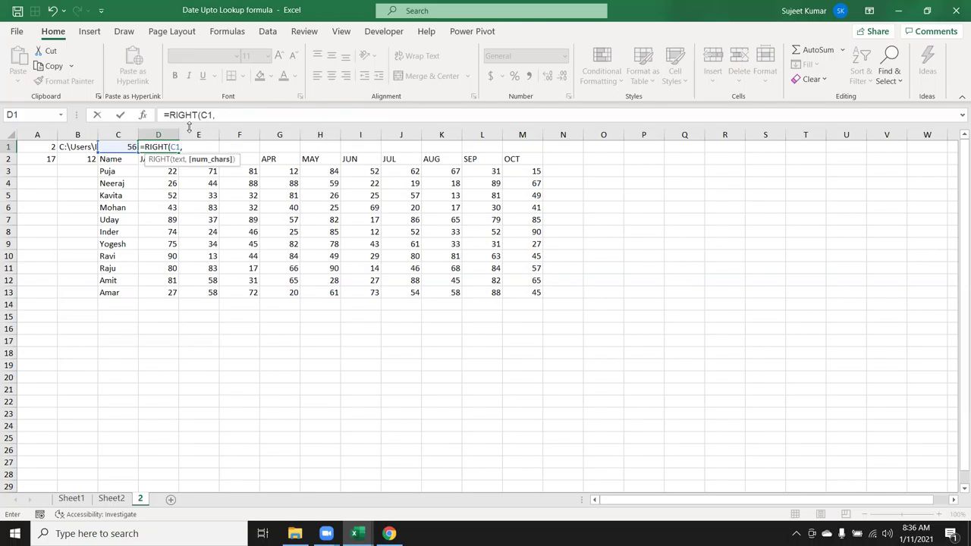
pyautogui.write('LEN')
pyautogui.press('Tab')
pyautogui.press('Left')
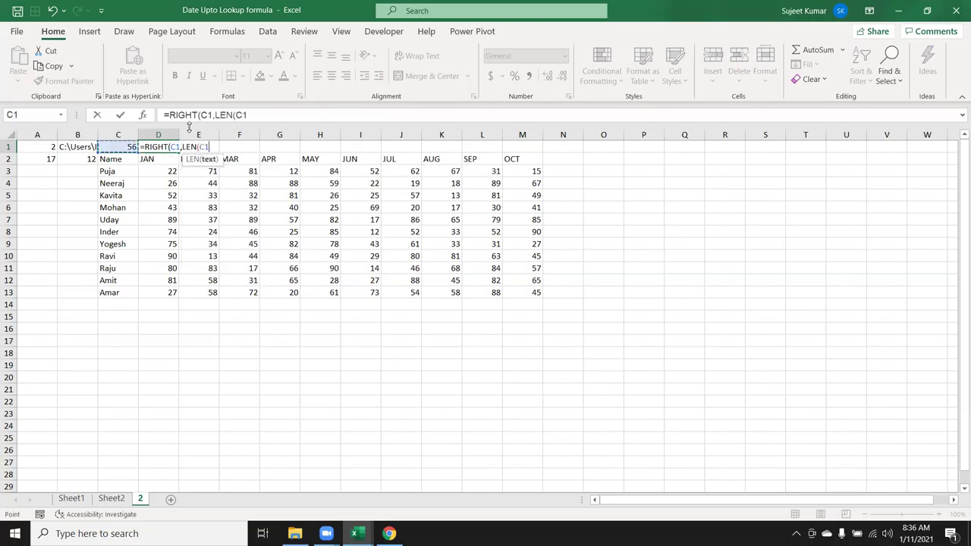
pyautogui.write(')-')
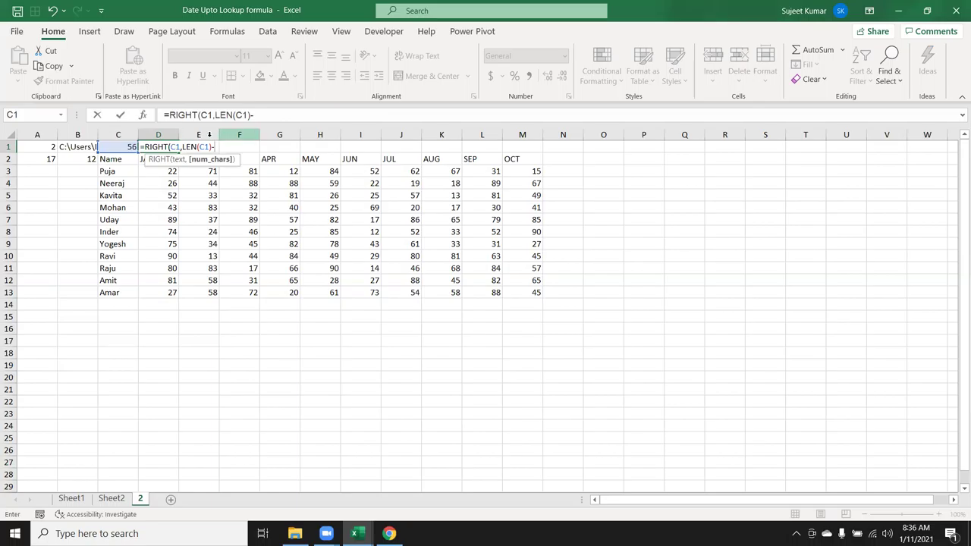
pyautogui.moveTo(101, 146)
pyautogui.mouseDown()
pyautogui.moveTo(105, 156)
pyautogui.moveTo(89, 151)
pyautogui.mouseUp()
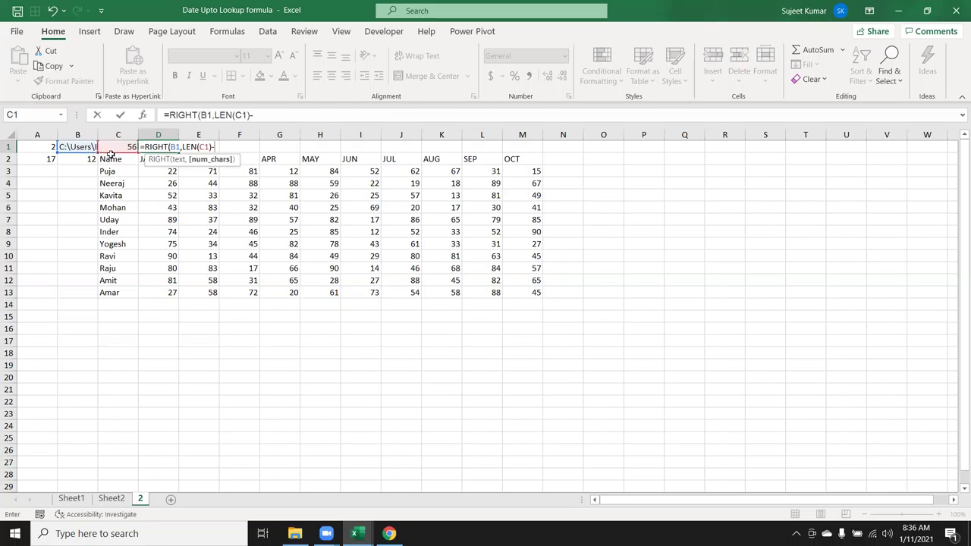
pyautogui.moveTo(111, 154); pyautogui.dragTo(83, 151)
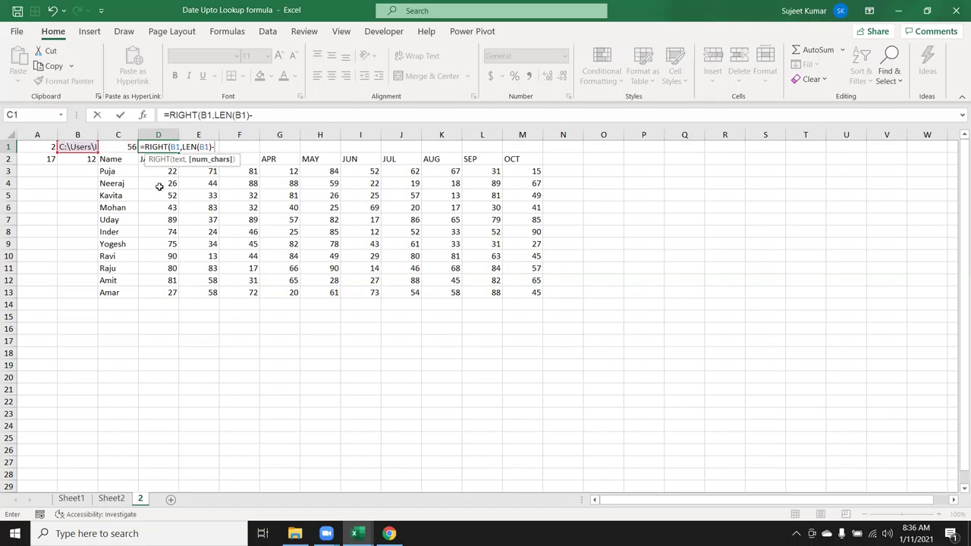
# - Finish D1 as =RIGHT(B1,LEN(B1)-C1) and put CELL("filename") in place of B1 in C1's FIND
pyautogui.click(130, 148)
pyautogui.press('Return')
pyautogui.press('Return')
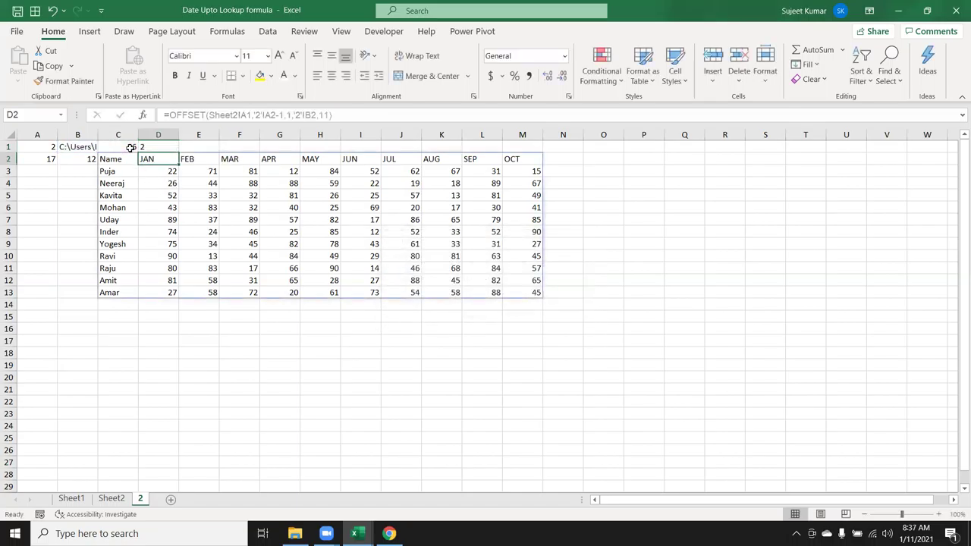
pyautogui.click(91, 143)
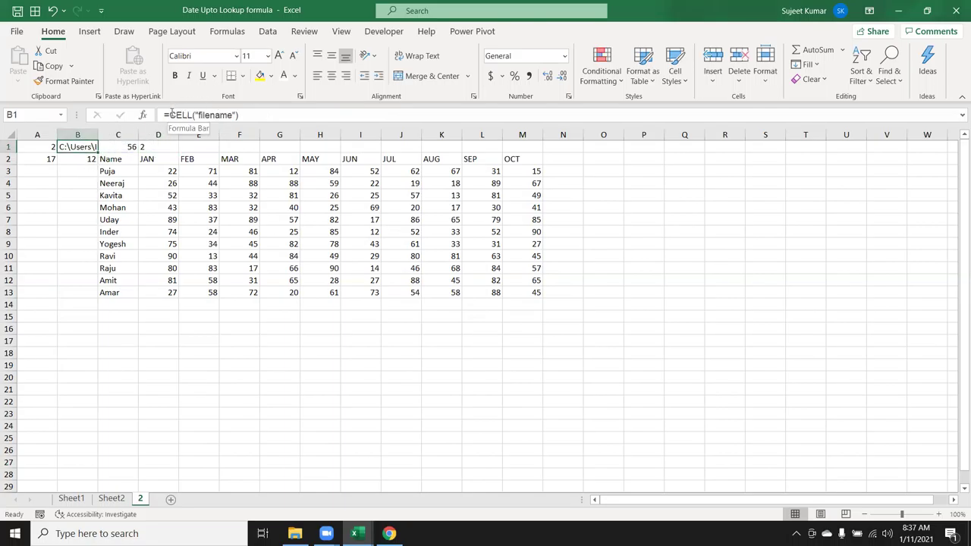
pyautogui.moveTo(165, 114); pyautogui.dragTo(238, 115)
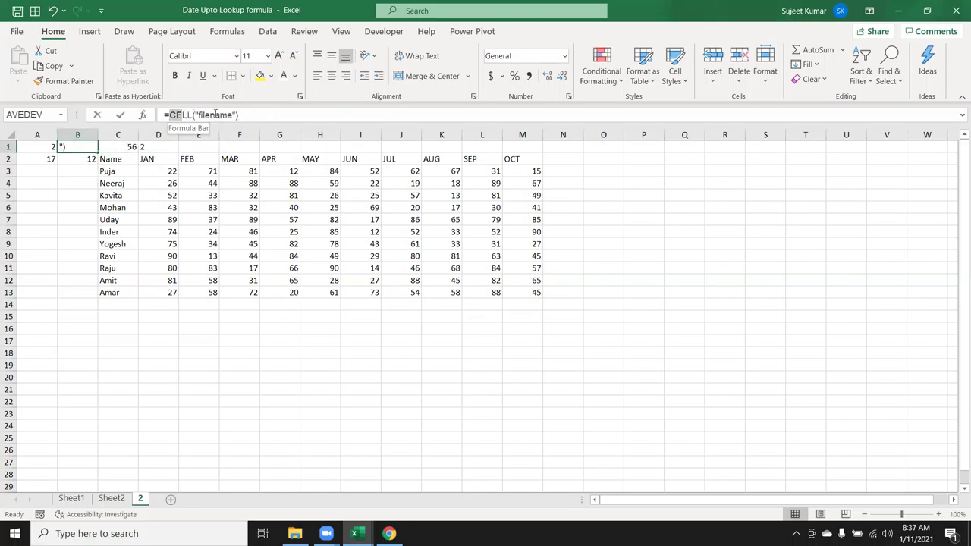
pyautogui.click(129, 146)
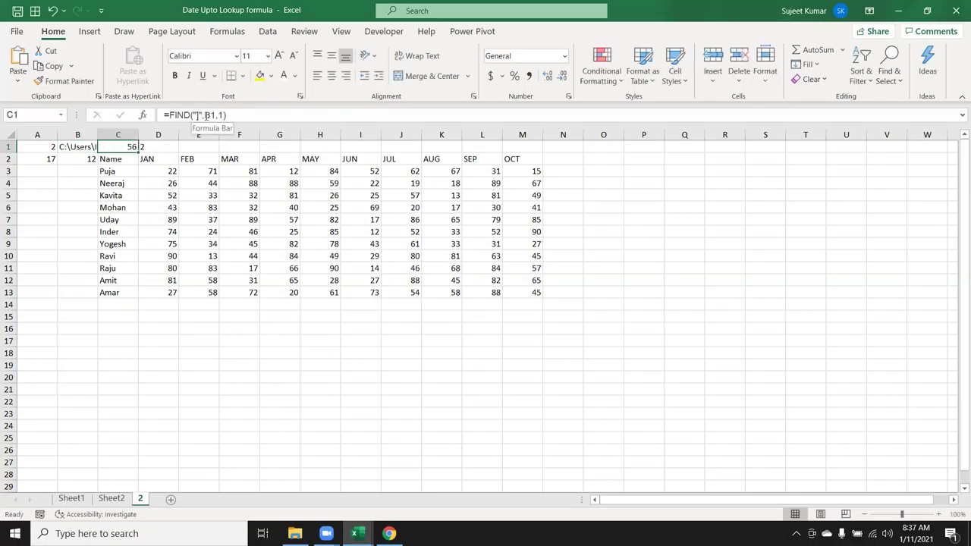
pyautogui.doubleClick(206, 115)
pyautogui.hotkey('ctrl', 'v')
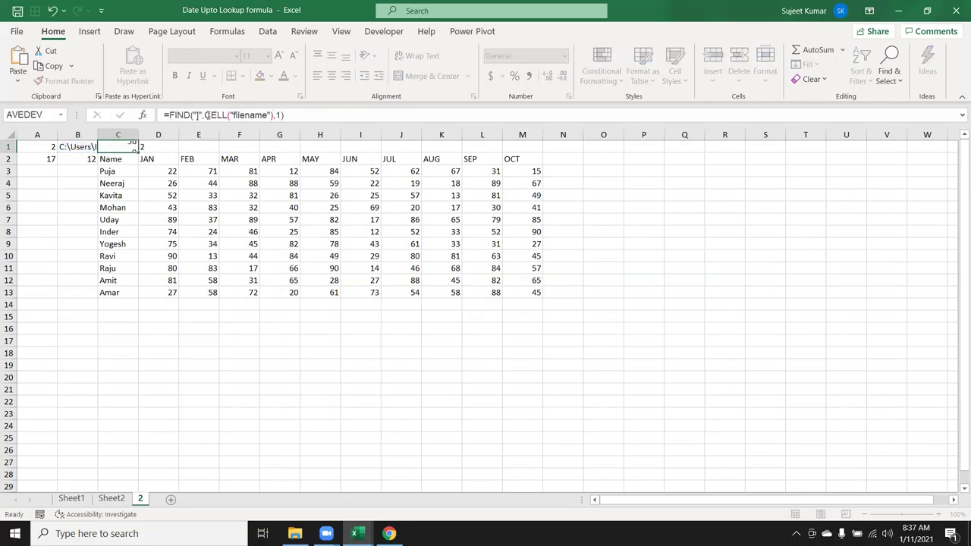
pyautogui.press('Return')
# - Replace both B1 references in D1's RIGHT and LEN with CELL("filename")
pyautogui.press('Up')
pyautogui.press('Right')
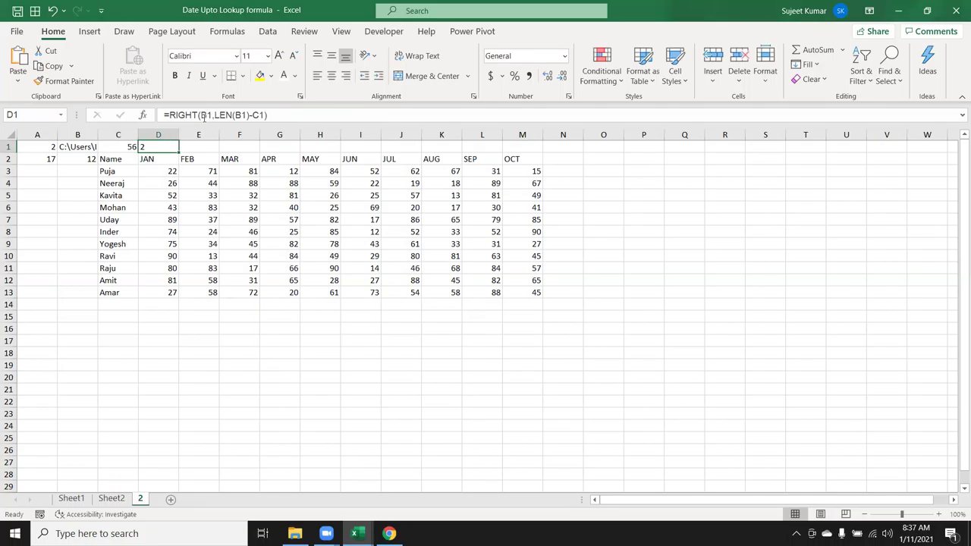
pyautogui.click(204, 116)
pyautogui.doubleClick(204, 116)
pyautogui.hotkey('ctrl', 'v')
pyautogui.press('Return')
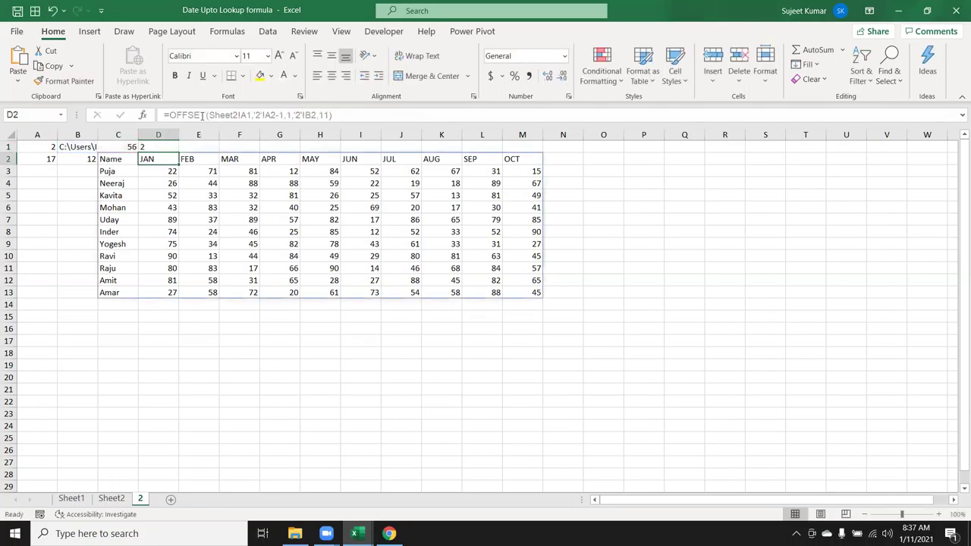
pyautogui.click(158, 134)
pyautogui.click(157, 146)
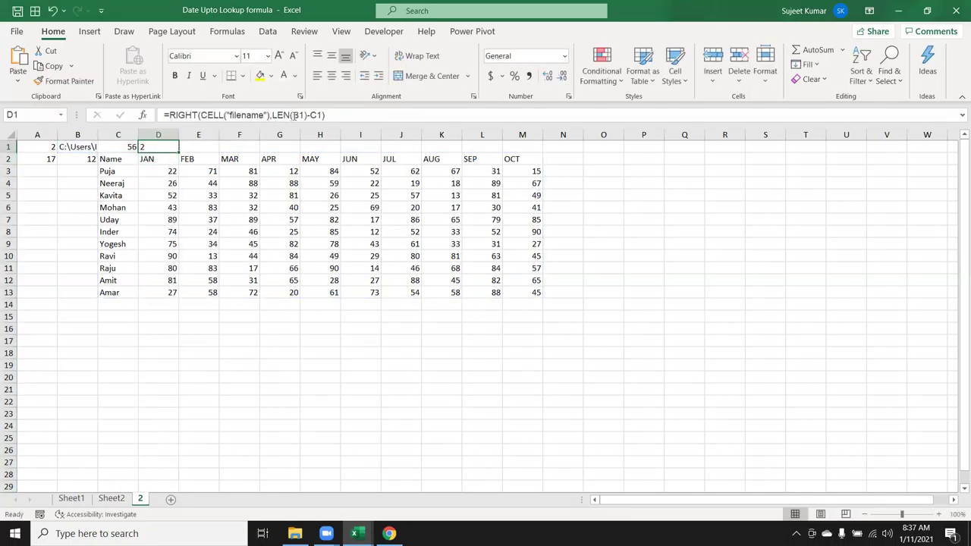
pyautogui.click(294, 115)
pyautogui.doubleClick(295, 116)
pyautogui.hotkey('ctrl', 'v')
pyautogui.press('Return')
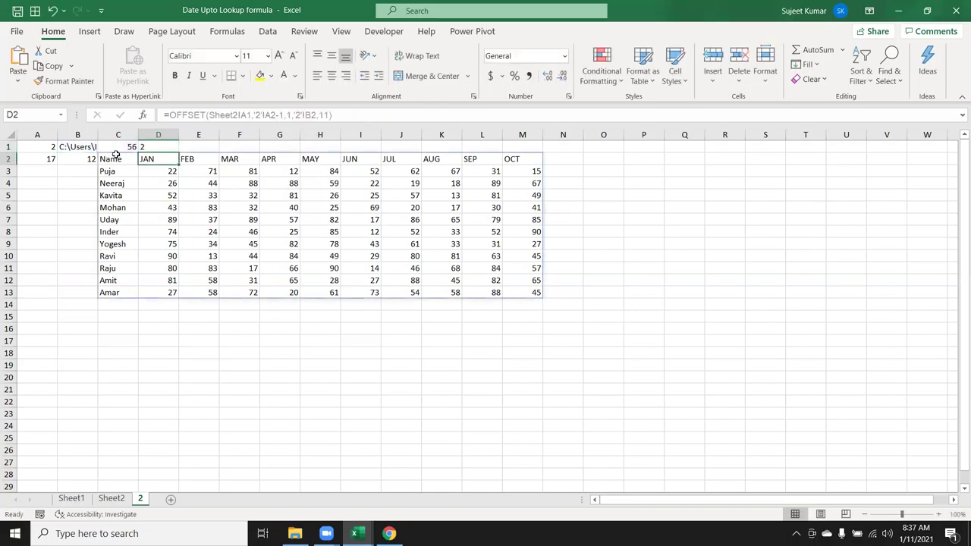
# - Substitute C1's FIND expression for the C1 reference in D1's formula
pyautogui.click(113, 145)
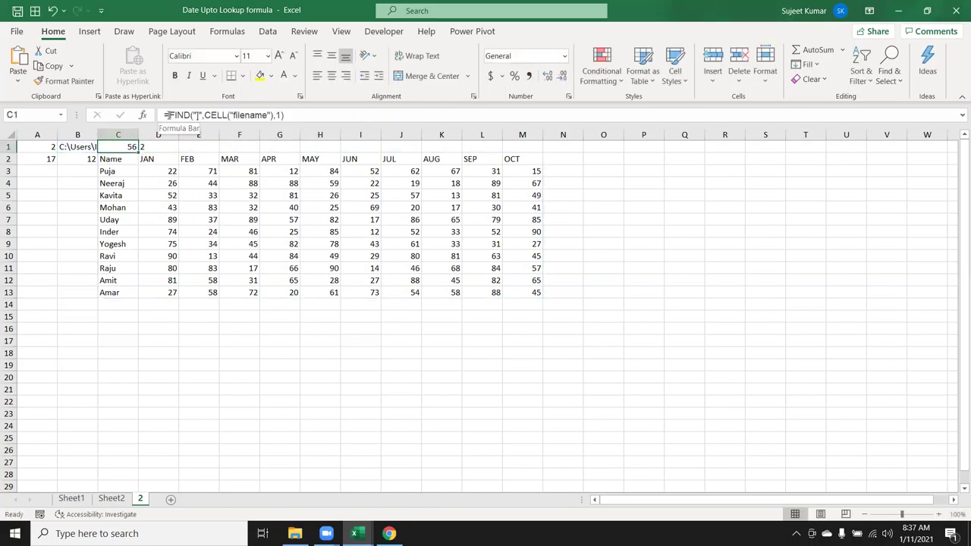
pyautogui.moveTo(167, 115); pyautogui.dragTo(284, 115)
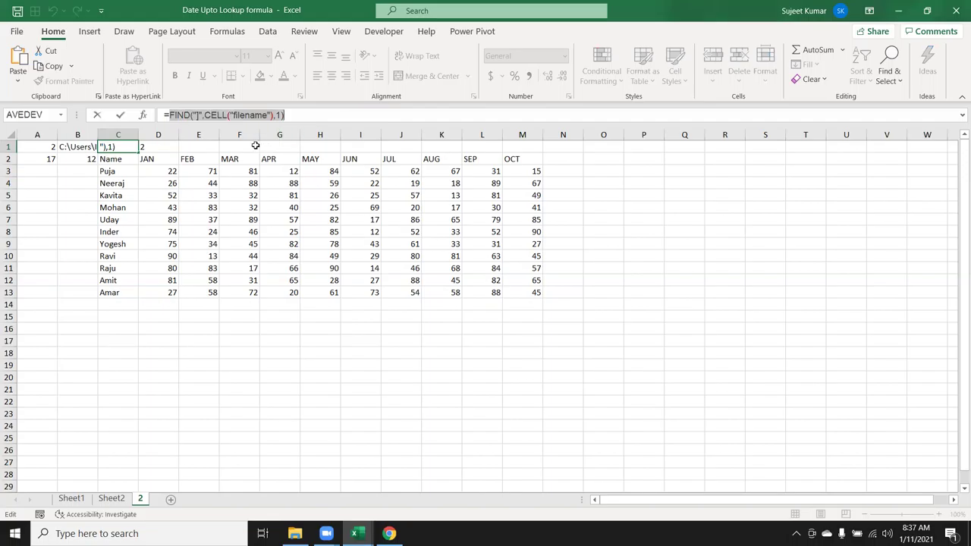
pyautogui.press('Escape')
pyautogui.click(144, 147)
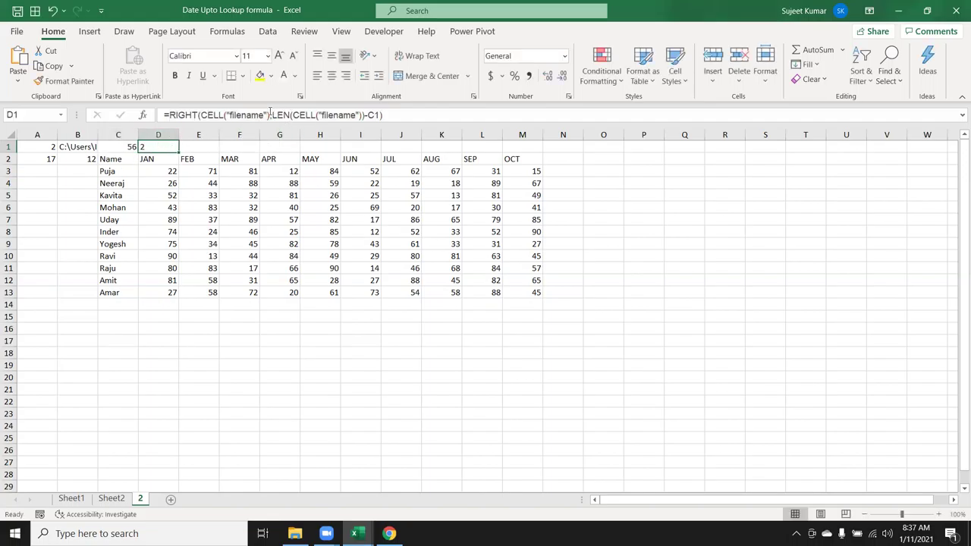
pyautogui.click(372, 115)
pyautogui.doubleClick(371, 115)
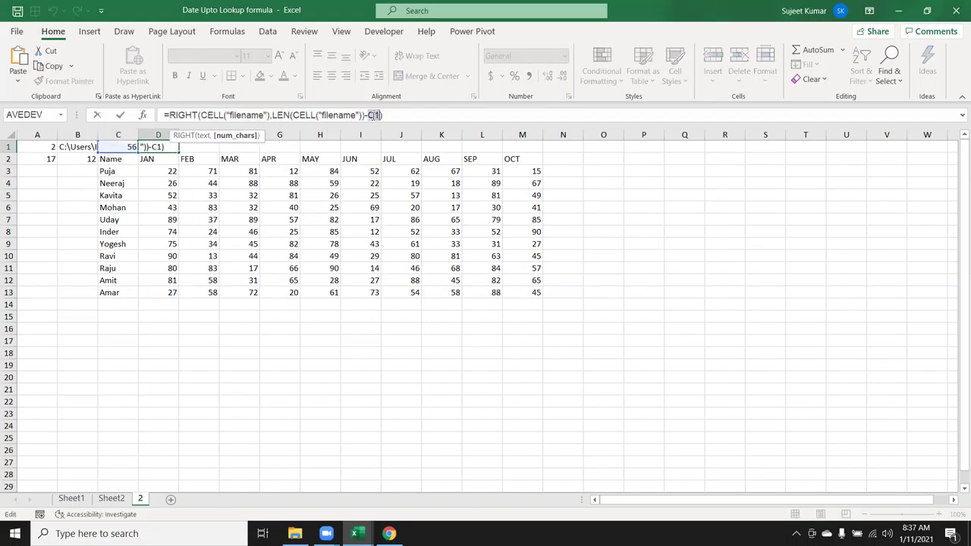
pyautogui.hotkey('ctrl', 'v')
pyautogui.press('Return')
# - Clear the B1 and C1 helper cells and copy D1's full formula text
pyautogui.press('Up')
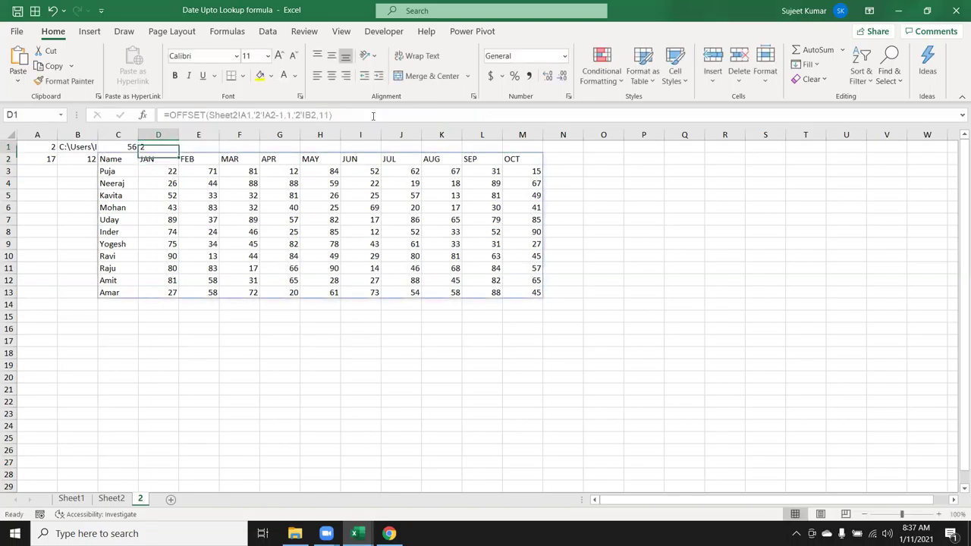
pyautogui.press('Left')
pyautogui.press('Delete')
pyautogui.press('Left')
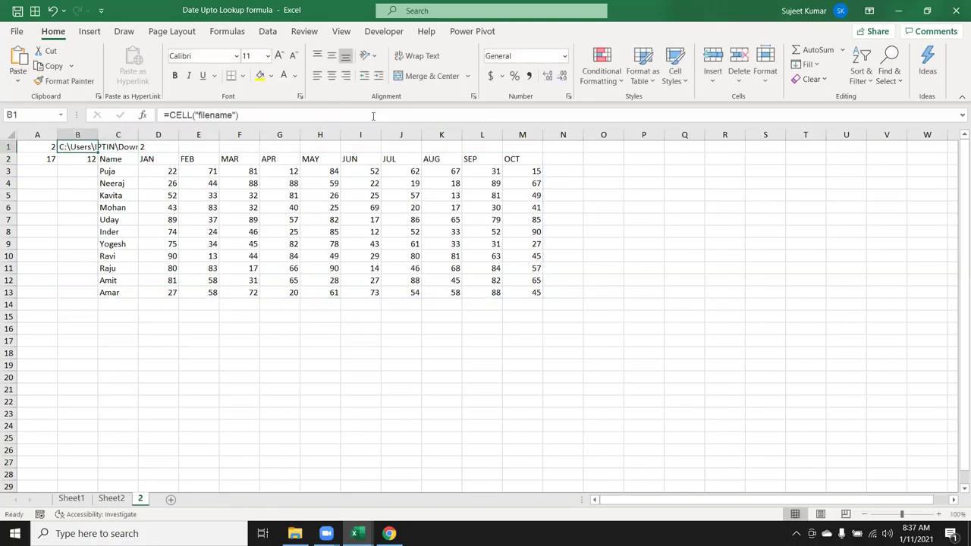
pyautogui.press('Delete')
pyautogui.press('Right')
pyautogui.press('Right')
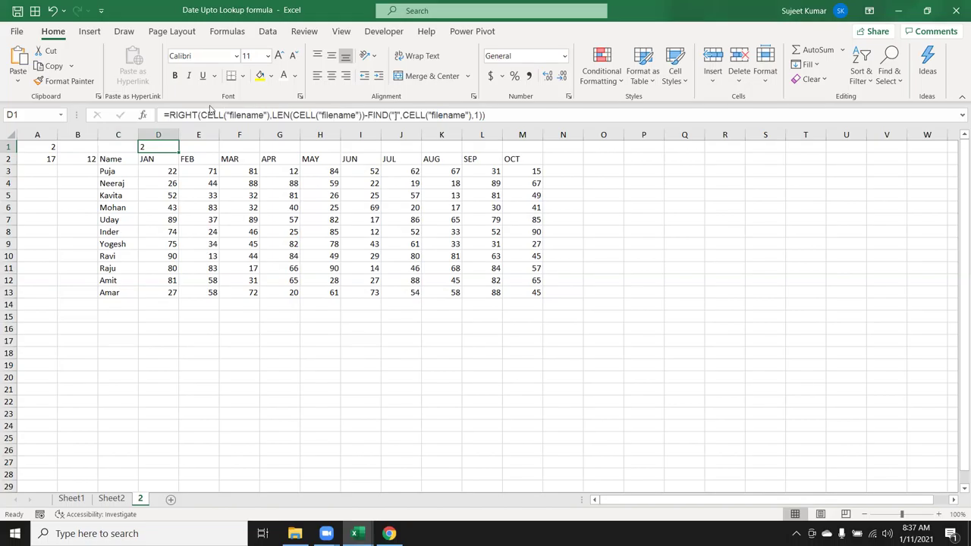
pyautogui.moveTo(171, 115); pyautogui.dragTo(561, 132)
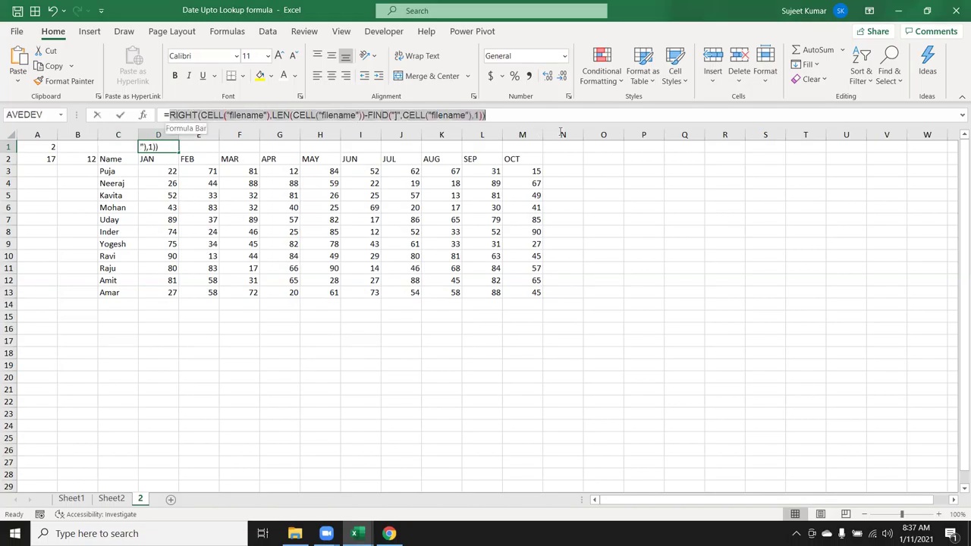
pyautogui.press('Escape')
# - Paste the RIGHT/LEN/FIND sheet-name formula into A1 so it returns 2
pyautogui.click(30, 146)
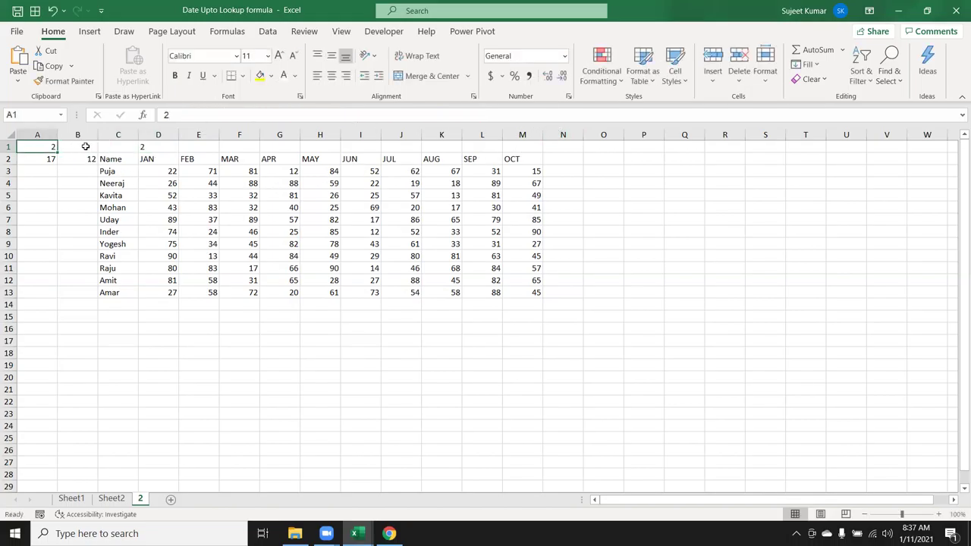
pyautogui.hotkey('ctrl', 'v')
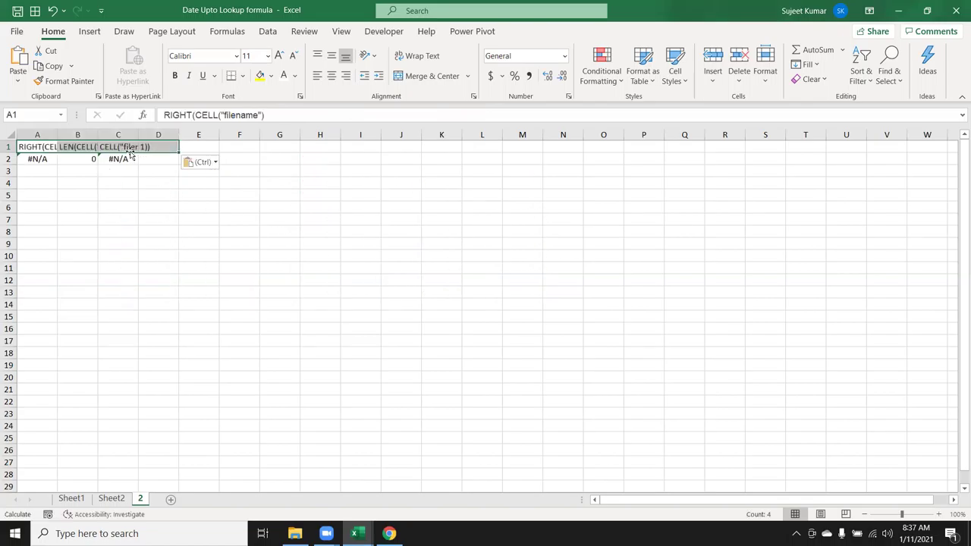
pyautogui.hotkey('ctrl', 'z')
pyautogui.write('=')
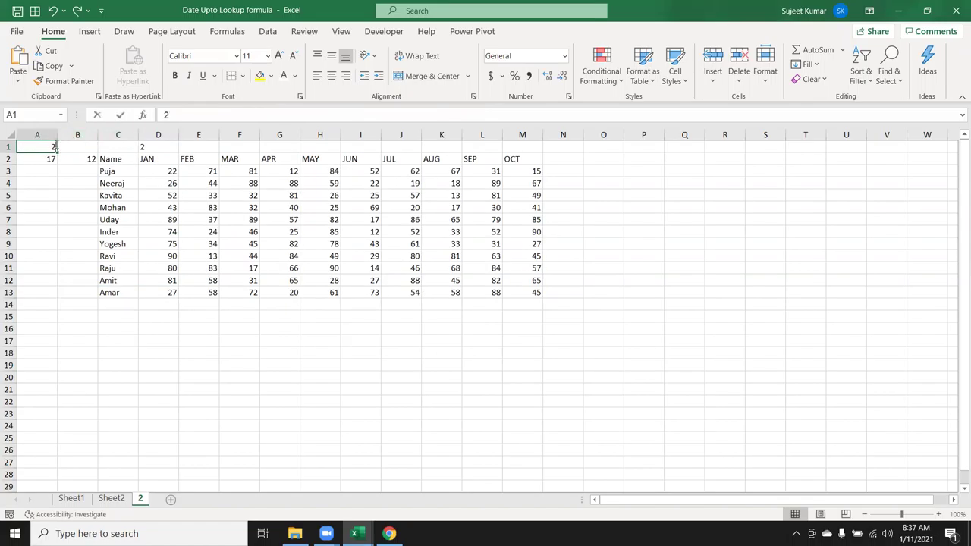
pyautogui.write('RIGHT(CELL("filename"),LEN(CELL("filename"))-FIND("]",CELL("filename"),1))')
pyautogui.press('Return')
pyautogui.press('Up')
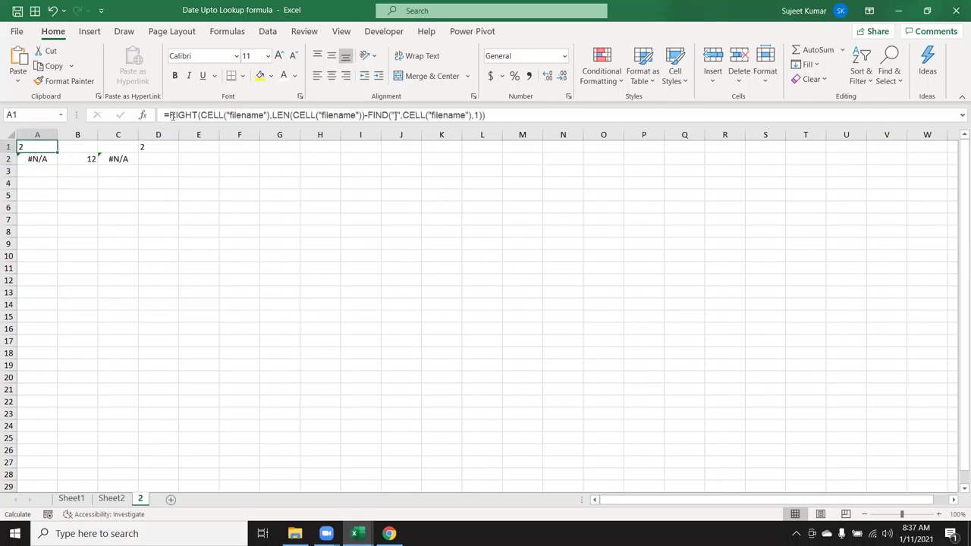
# - Check Sheet1, Sheet2 and C2's OFFSET formula, which now shows #N/A
pyautogui.click(72, 498)
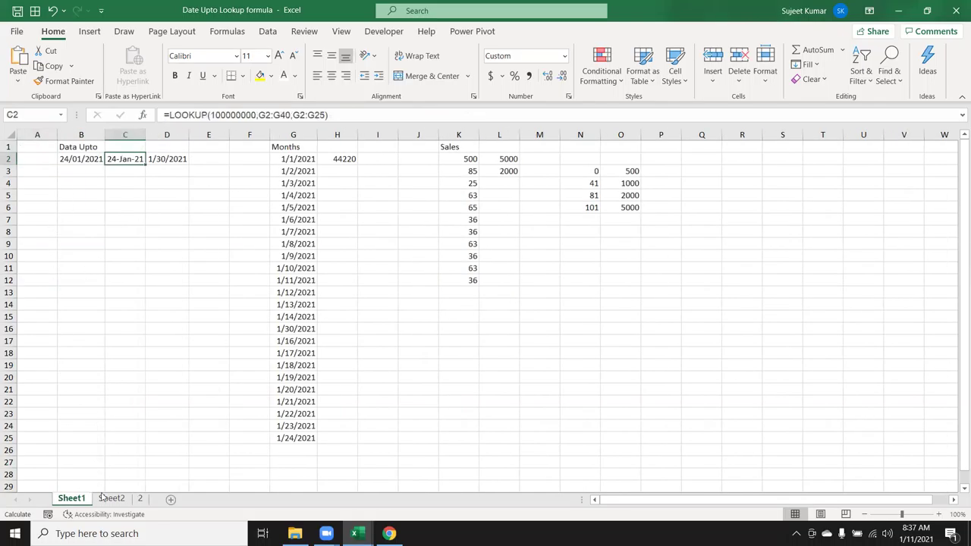
pyautogui.click(111, 497)
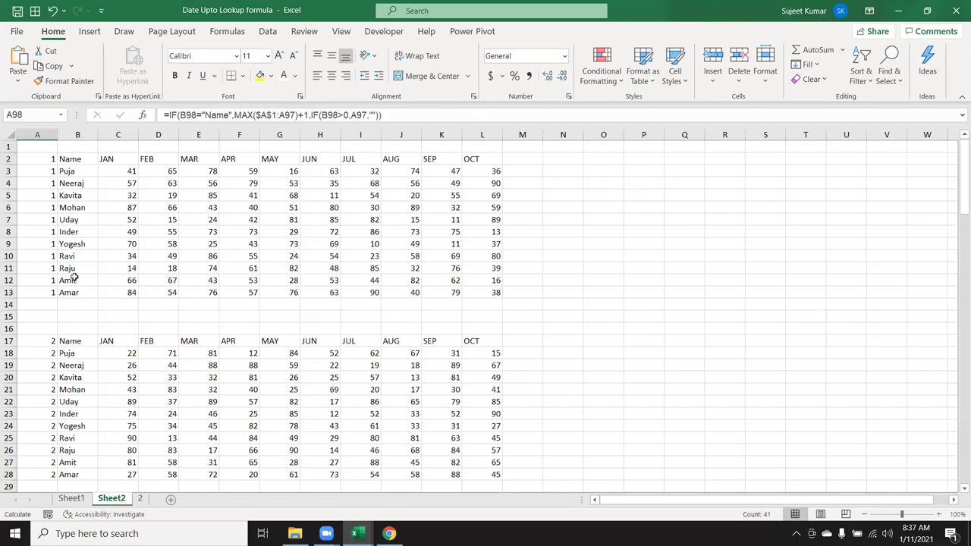
pyautogui.click(140, 498)
pyautogui.click(115, 157)
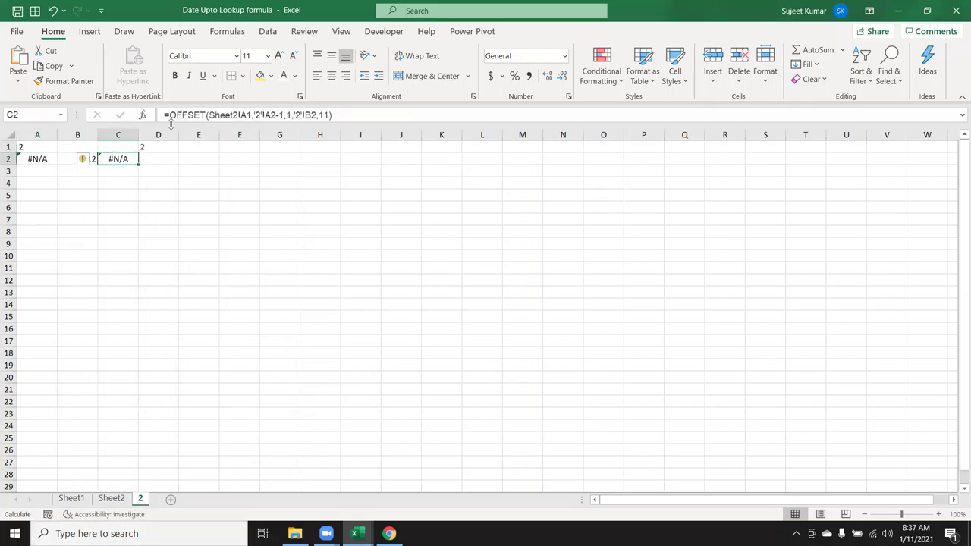
pyautogui.doubleClick(115, 159)
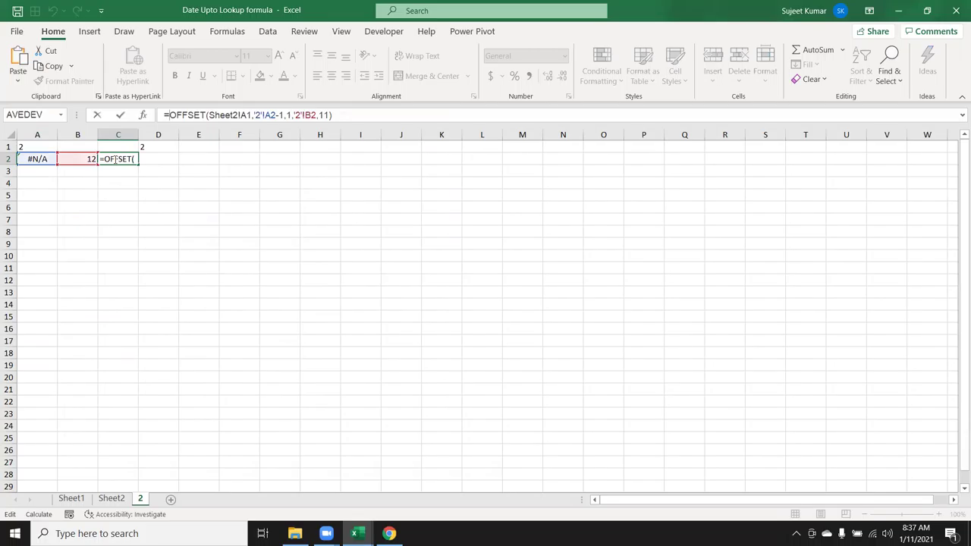
pyautogui.press('Escape')
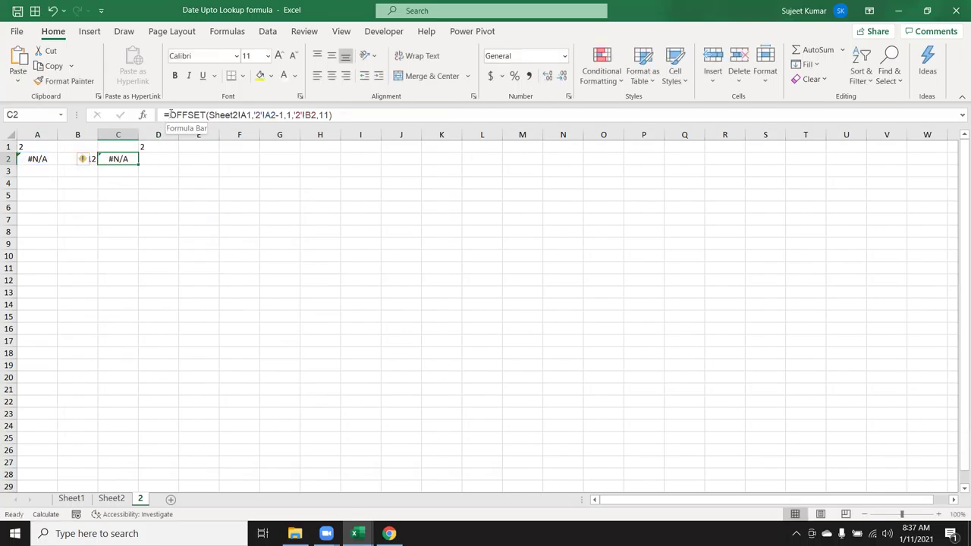
pyautogui.click(171, 115)
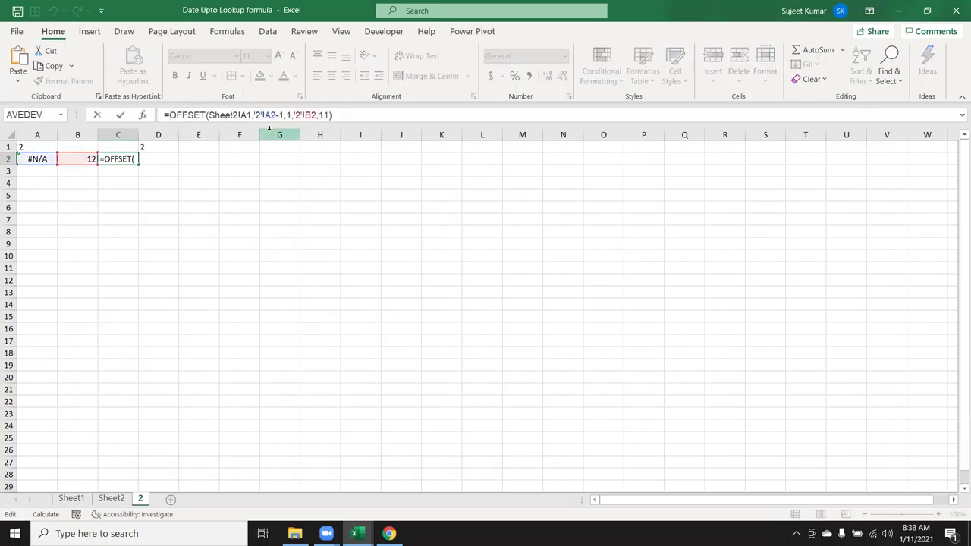
pyautogui.press('Escape')
pyautogui.press('Up')
pyautogui.press('Left')
pyautogui.press('Left')
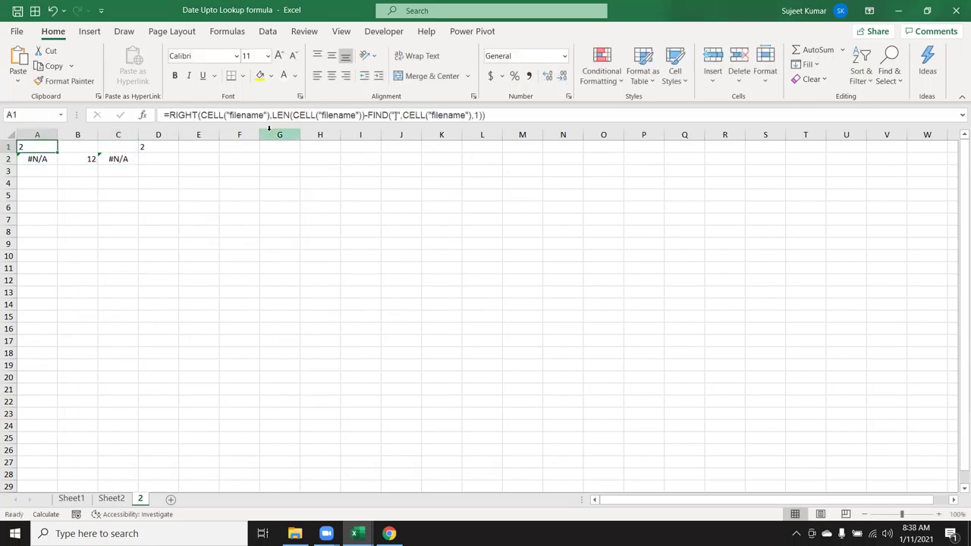
# - Change A1 to =VALUE(RIGHT(…)) so A2's MATCH returns 17 again, then copy its text
pyautogui.click(171, 114)
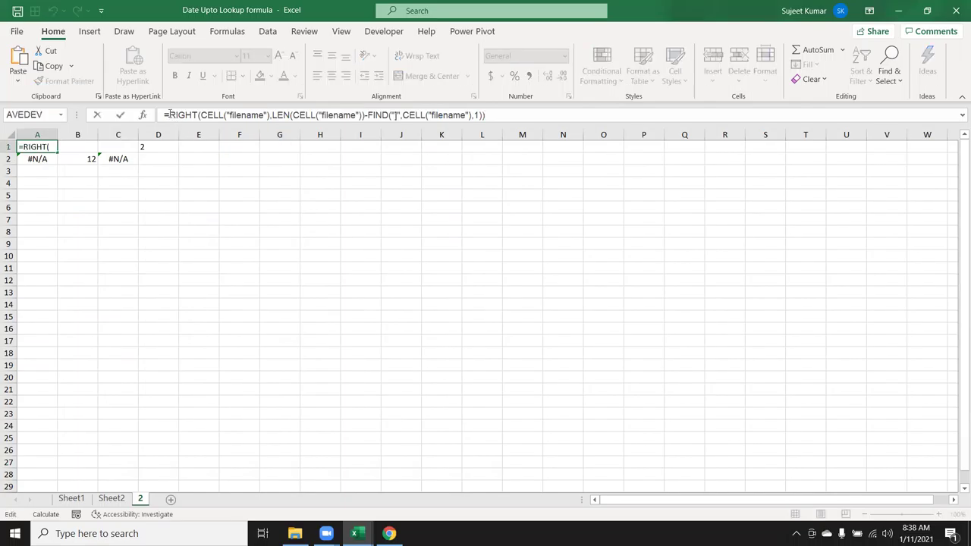
pyautogui.write('VL')
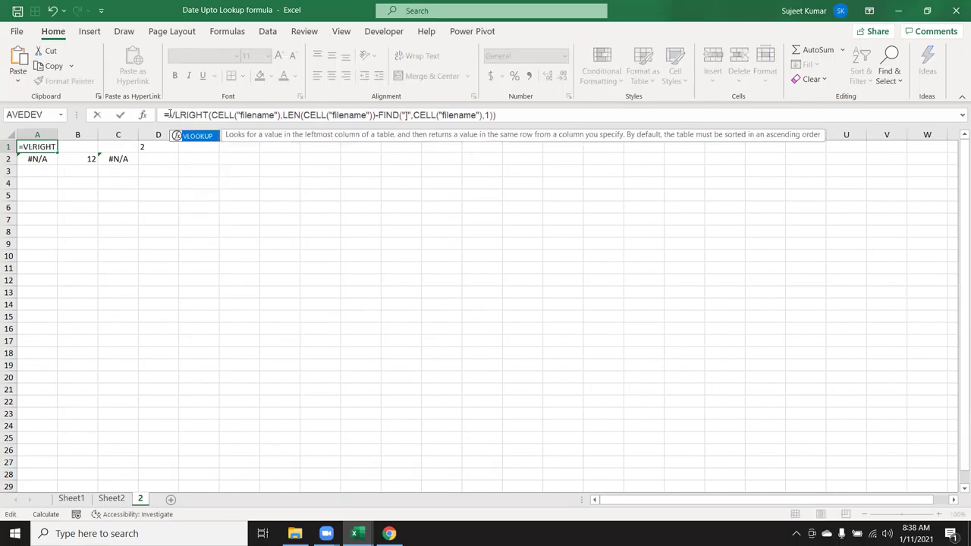
pyautogui.hotkey('shift', 'Right')
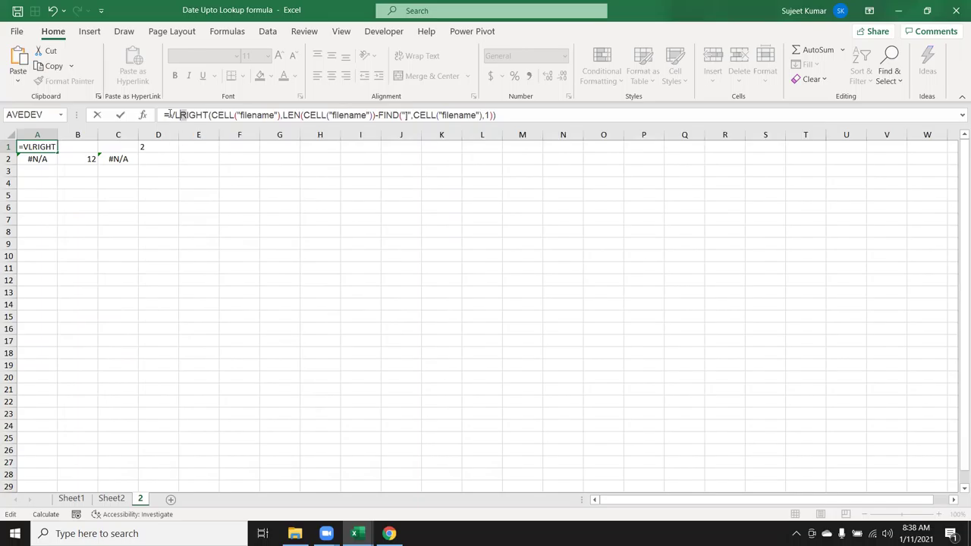
pyautogui.hotkey('shift', 'Left')
pyautogui.hotkey('shift', 'Left')
pyautogui.press('BackSpace')
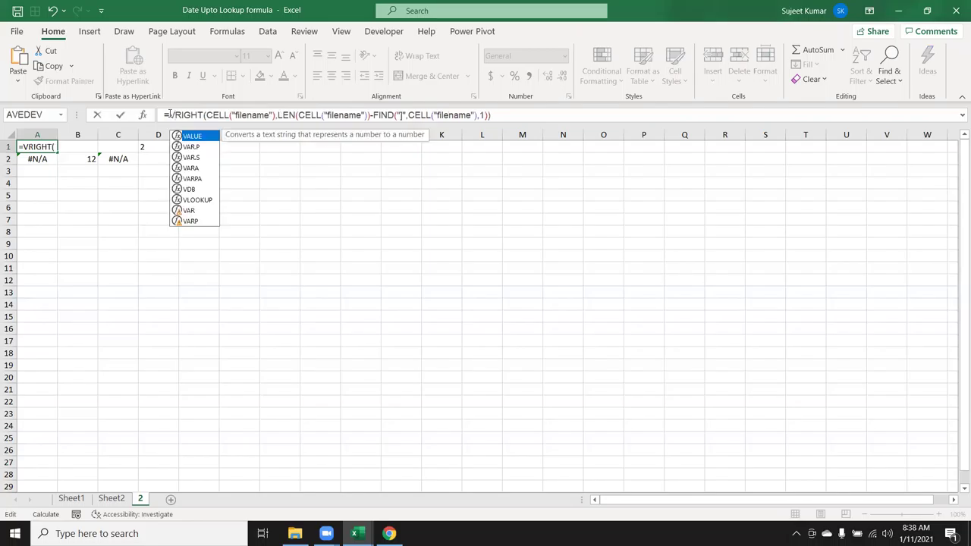
pyautogui.press('Tab')
pyautogui.press('Return')
pyautogui.press('Return')
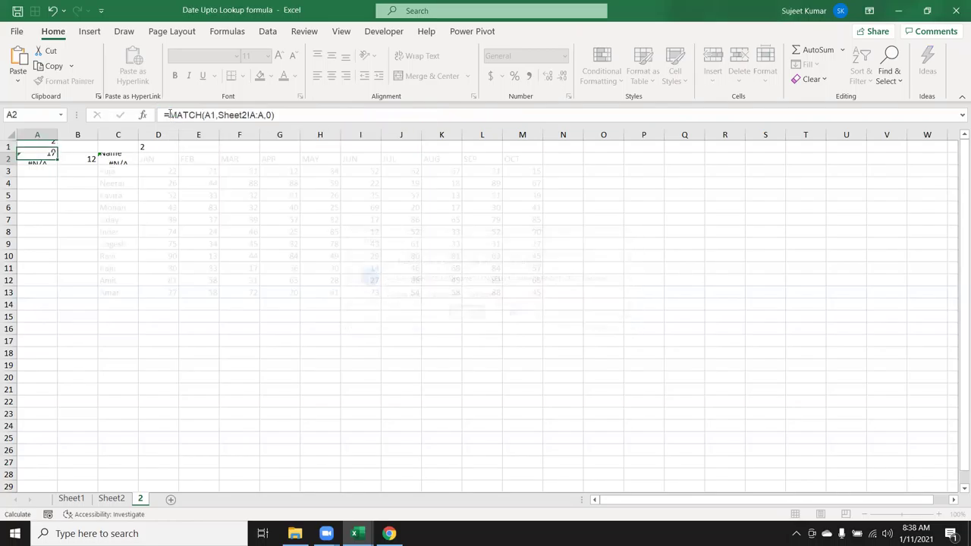
pyautogui.press('Up')
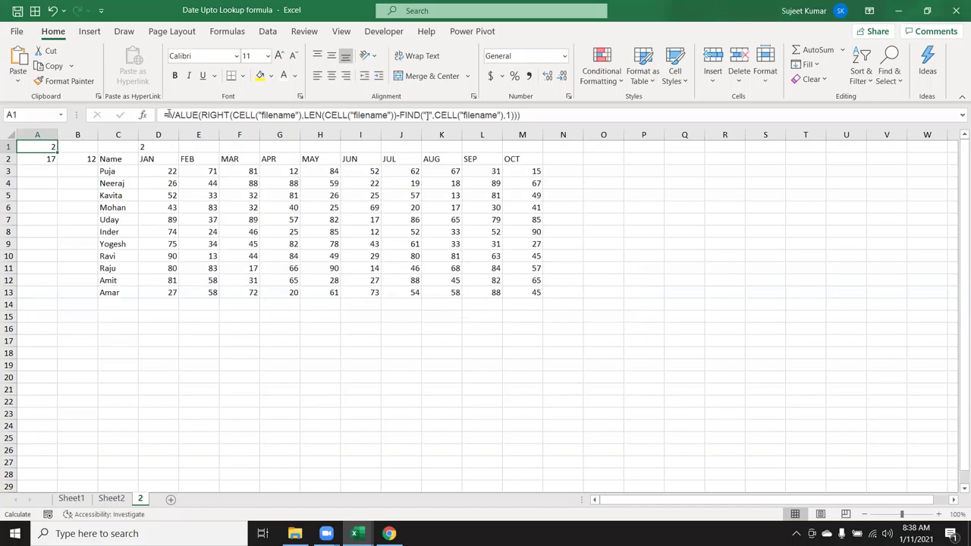
pyautogui.moveTo(172, 115); pyautogui.dragTo(571, 110)
pyautogui.hotkey('ctrl', 'c')
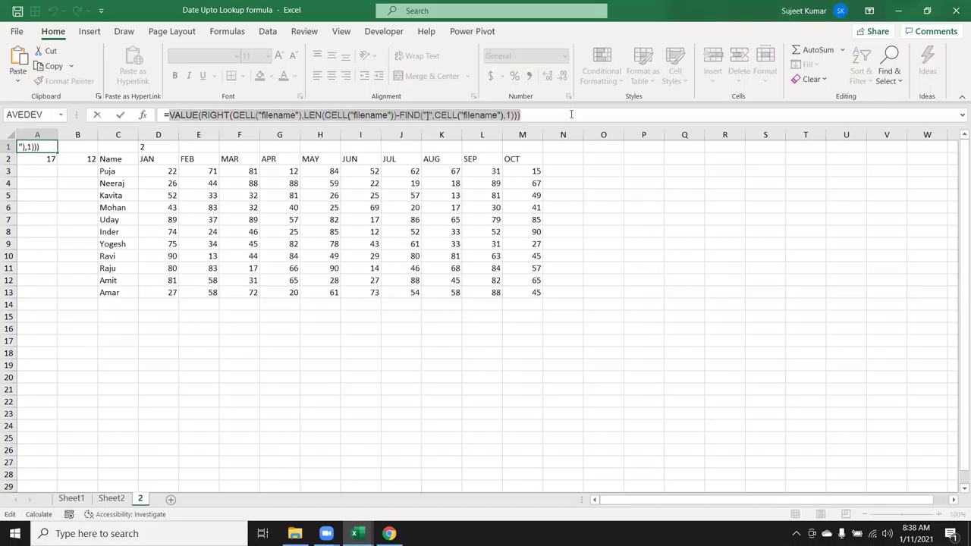
pyautogui.press('Escape')
# - Replace the A1 reference in A2's MATCH with the pasted VALUE(RIGHT(…)) expression
pyautogui.click(47, 161)
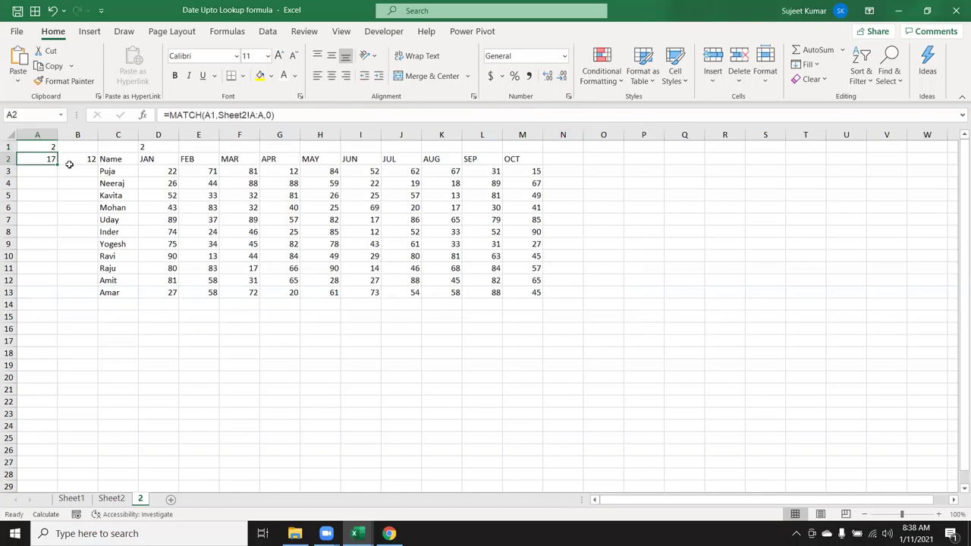
pyautogui.doubleClick(208, 115)
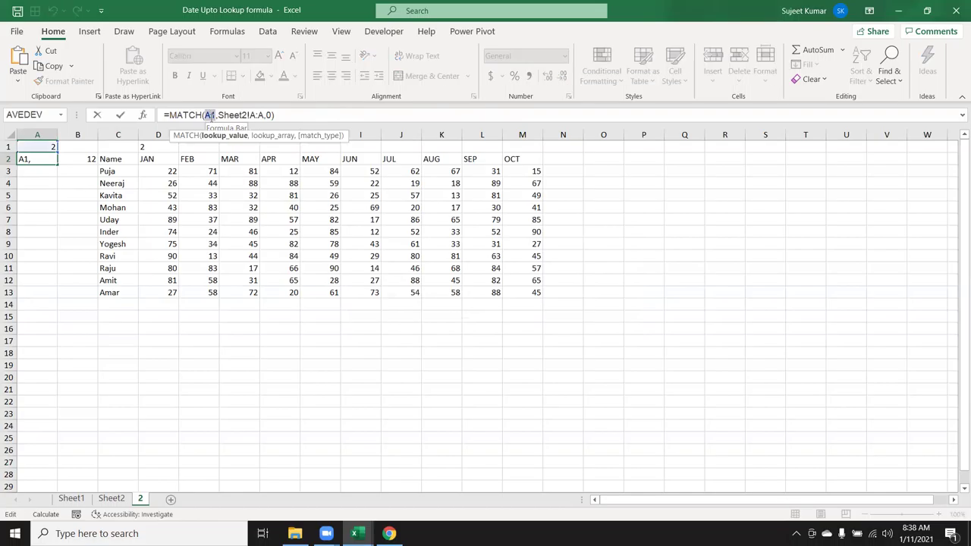
pyautogui.hotkey('ctrl', 'v')
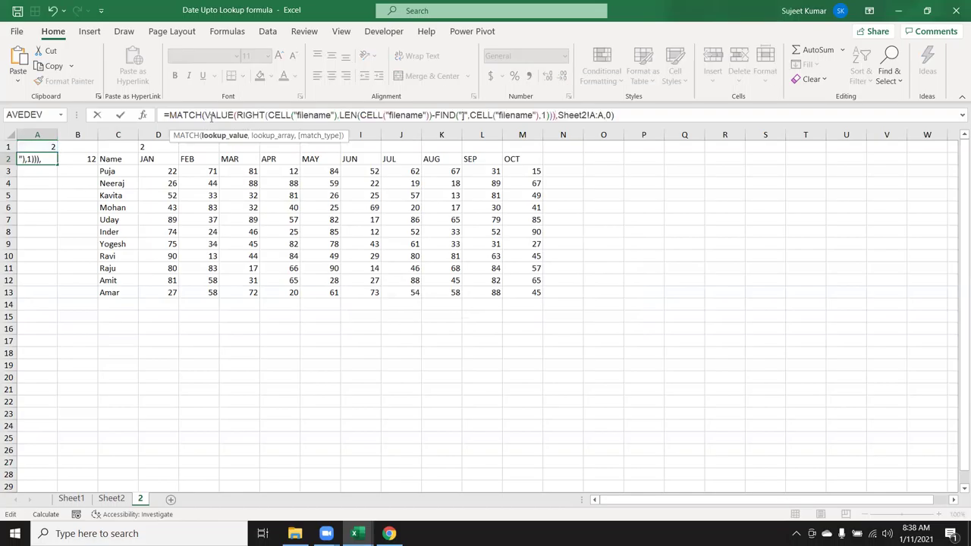
pyautogui.press('Return')
pyautogui.press('Up')
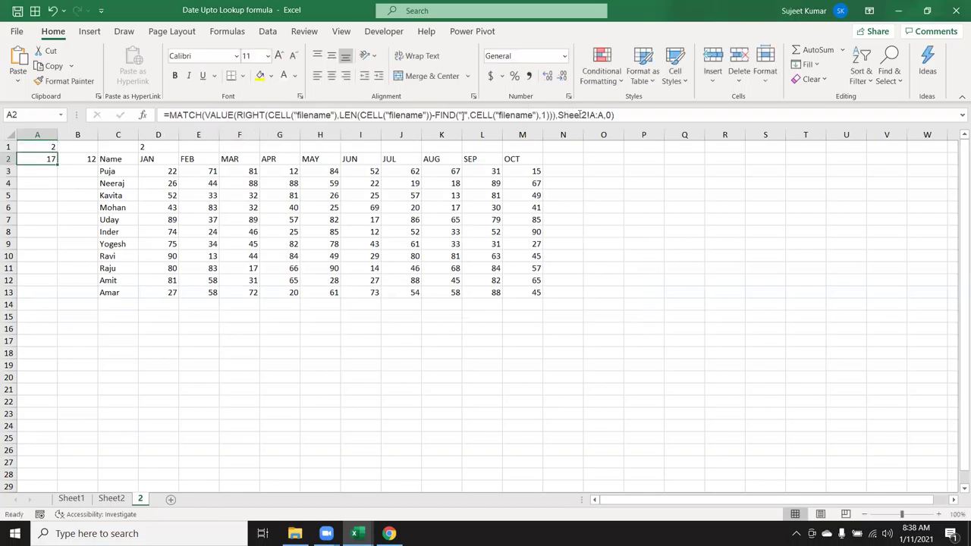
# - Make the Sheet2 lookup range absolute as Sheet2!$A:$A and copy A2's formula
pyautogui.click(590, 115)
pyautogui.moveTo(592, 114); pyautogui.dragTo(616, 115)
pyautogui.press('F4')
pyautogui.press('Return')
pyautogui.press('Up')
pyautogui.moveTo(171, 115); pyautogui.dragTo(673, 123)
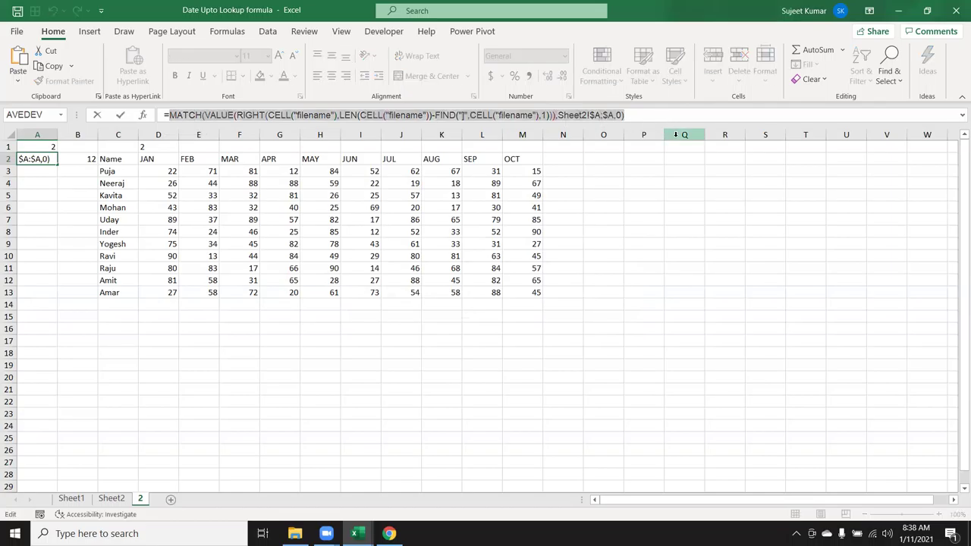
pyautogui.press('Escape')
pyautogui.click(89, 159)
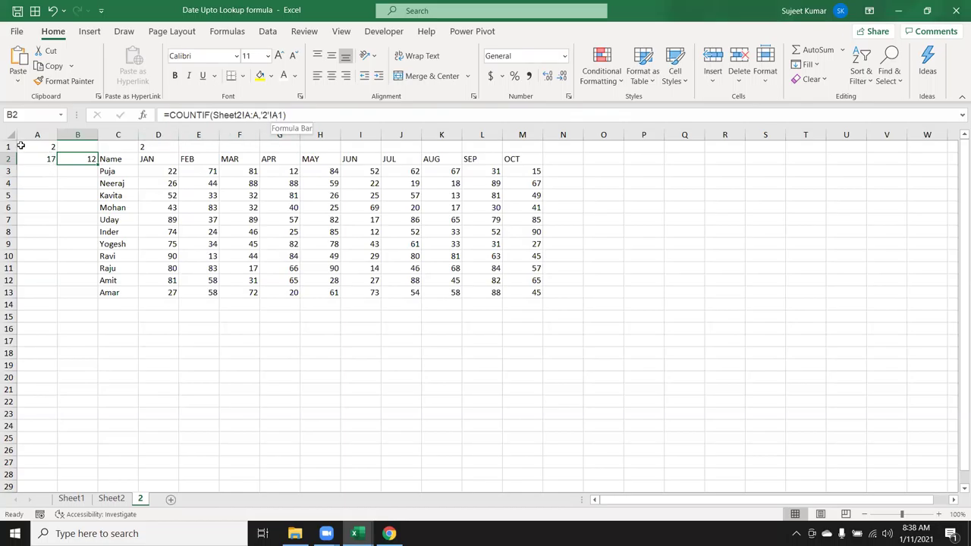
# - Replace the A1 reference in B2's COUNTIF with A1's VALUE sheet-number expression
pyautogui.click(38, 146)
pyautogui.click(316, 116)
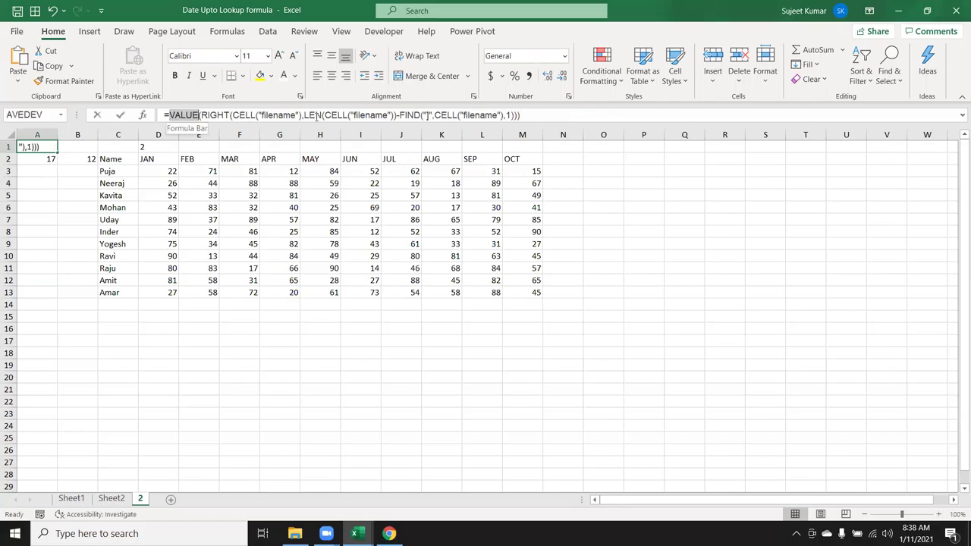
pyautogui.moveTo(317, 116); pyautogui.dragTo(520, 115)
pyautogui.press('Escape')
pyautogui.click(80, 159)
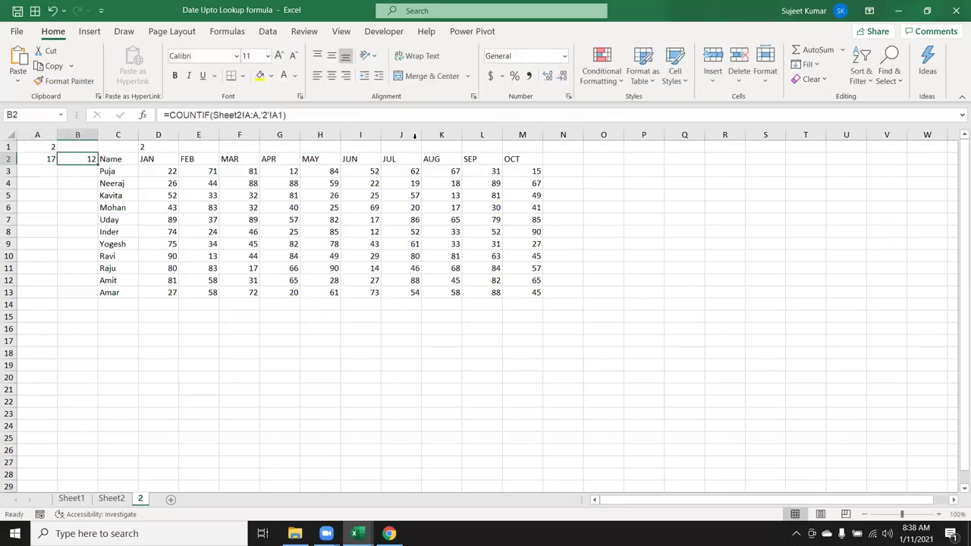
pyautogui.doubleClick(279, 115)
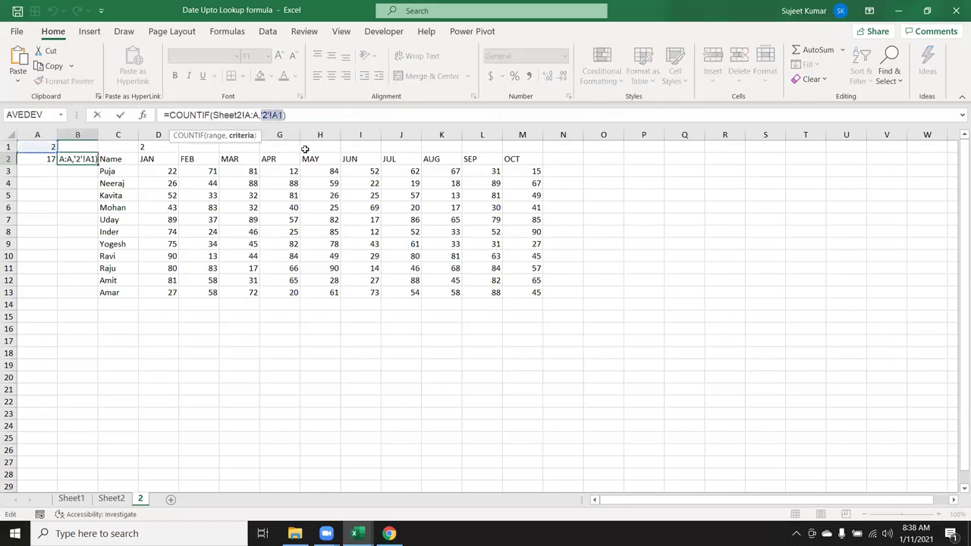
pyautogui.hotkey('ctrl', 'v')
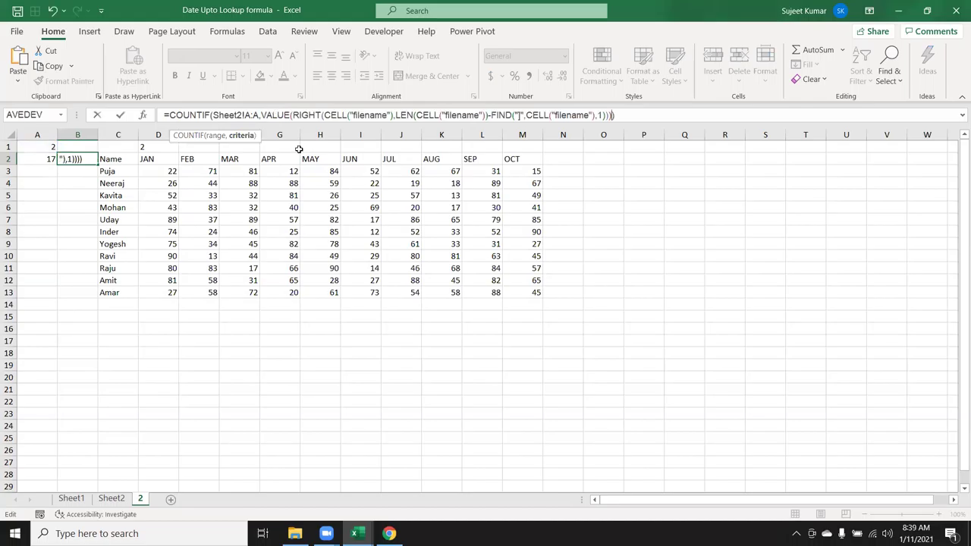
pyautogui.press('Return')
# - Clear the helper value in A1 and copy A2's MATCH formula text
pyautogui.press('Up')
pyautogui.press('Up')
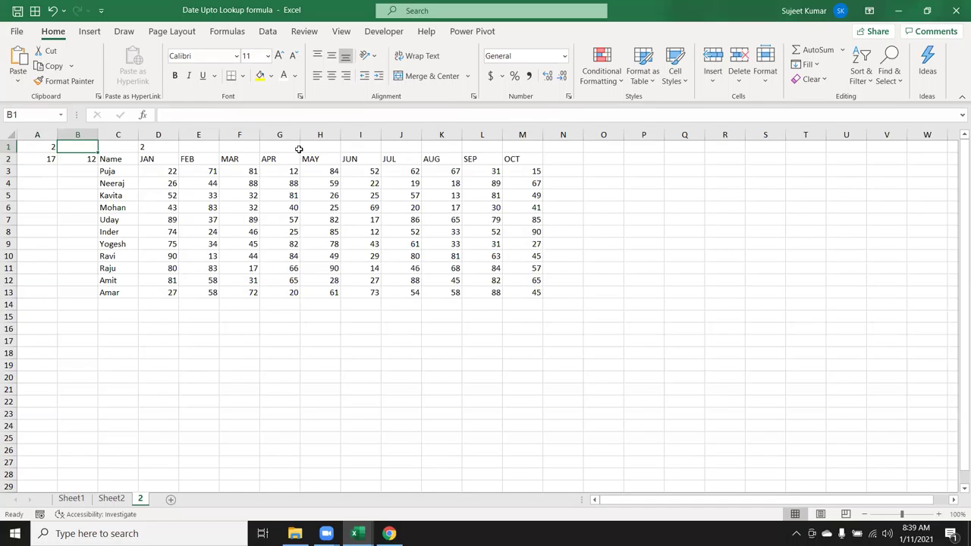
pyautogui.press('Left')
pyautogui.press('Delete')
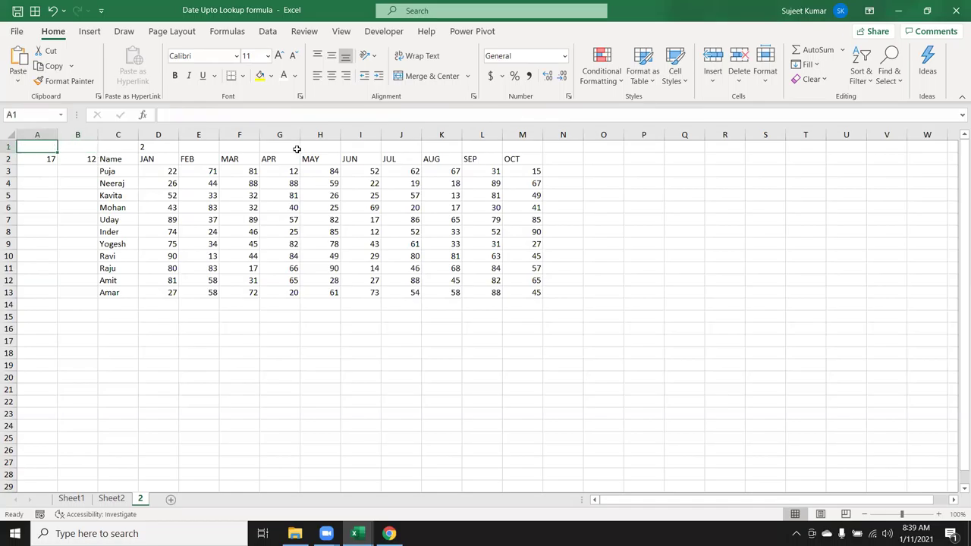
pyautogui.press('Down')
pyautogui.click(165, 114)
pyautogui.press('Escape')
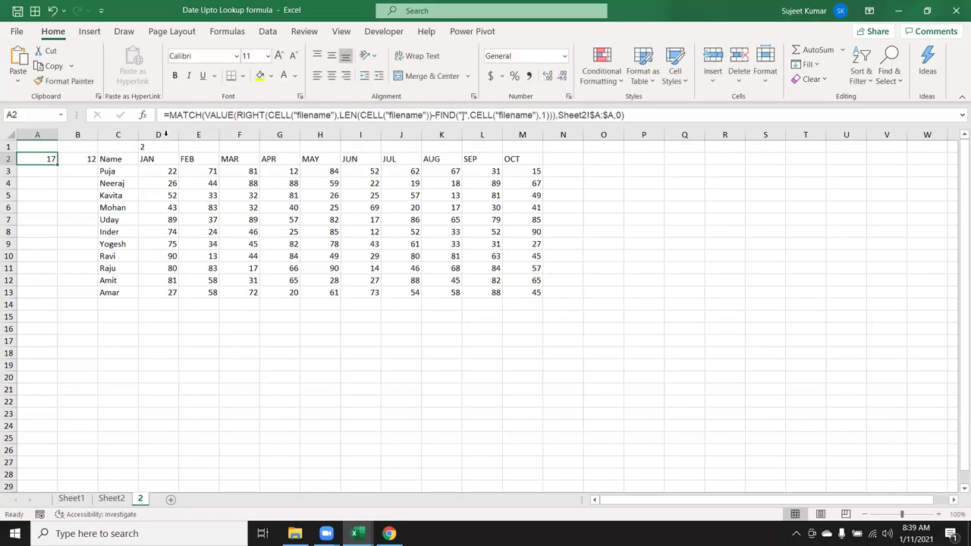
pyautogui.moveTo(168, 114); pyautogui.dragTo(701, 120)
pyautogui.hotkey('ctrl', 'c')
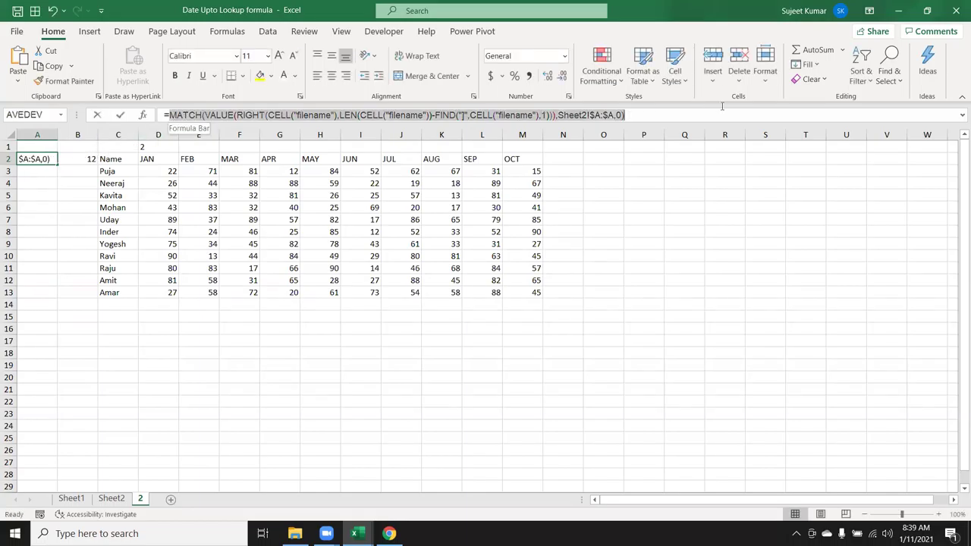
pyautogui.press('Escape')
# - In C2's OFFSET formula, make Sheet2!$A$1 absolute and replace the A2 reference with the pasted MATCH calculation
pyautogui.click(120, 162)
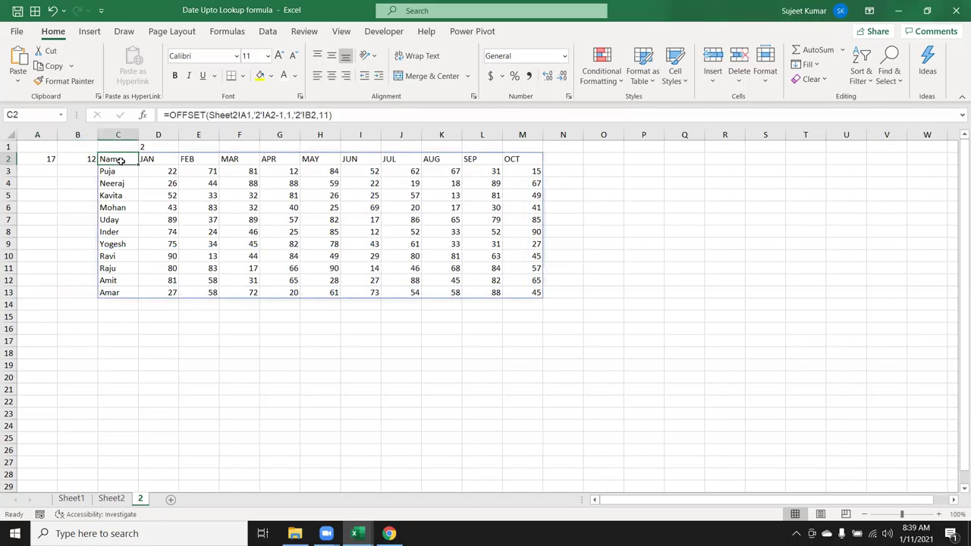
pyautogui.click(244, 115)
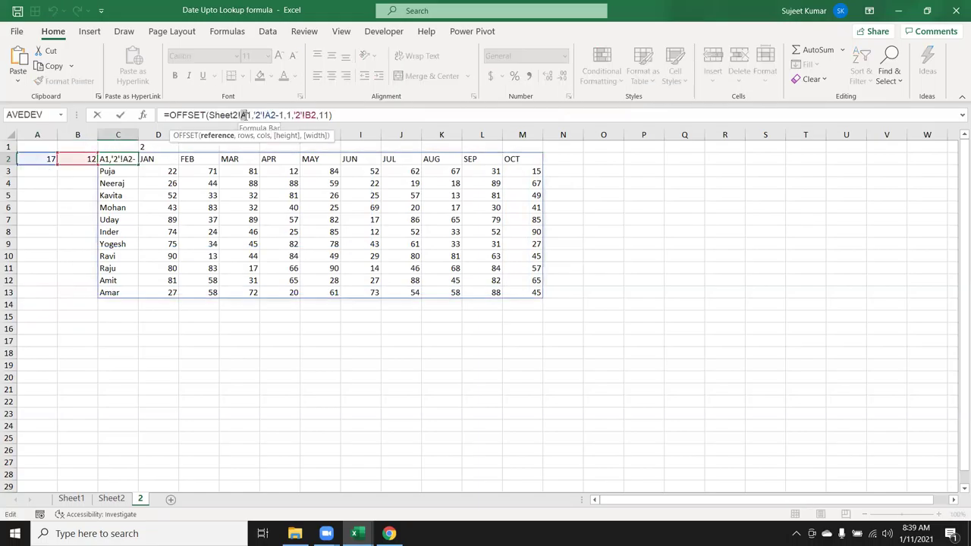
pyautogui.press('F4')
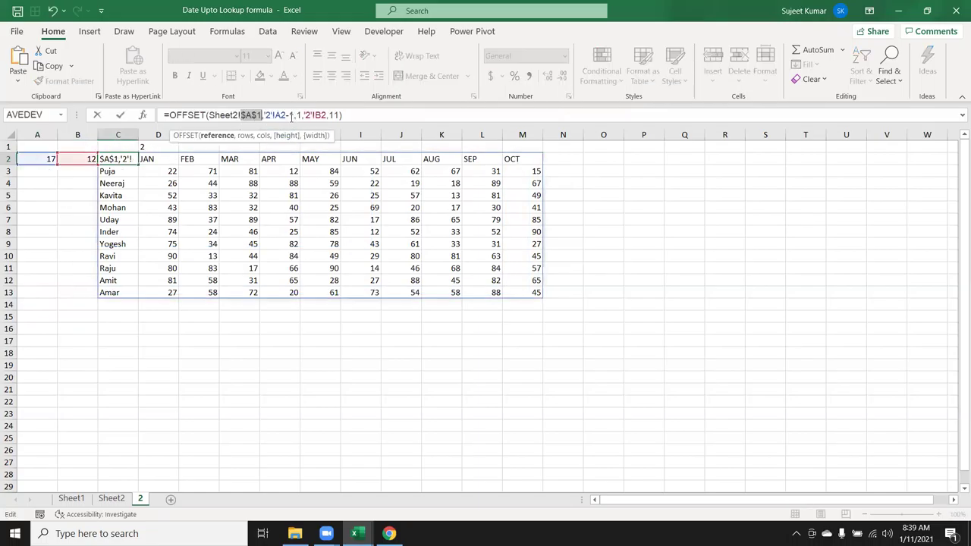
pyautogui.moveTo(264, 116); pyautogui.dragTo(292, 115)
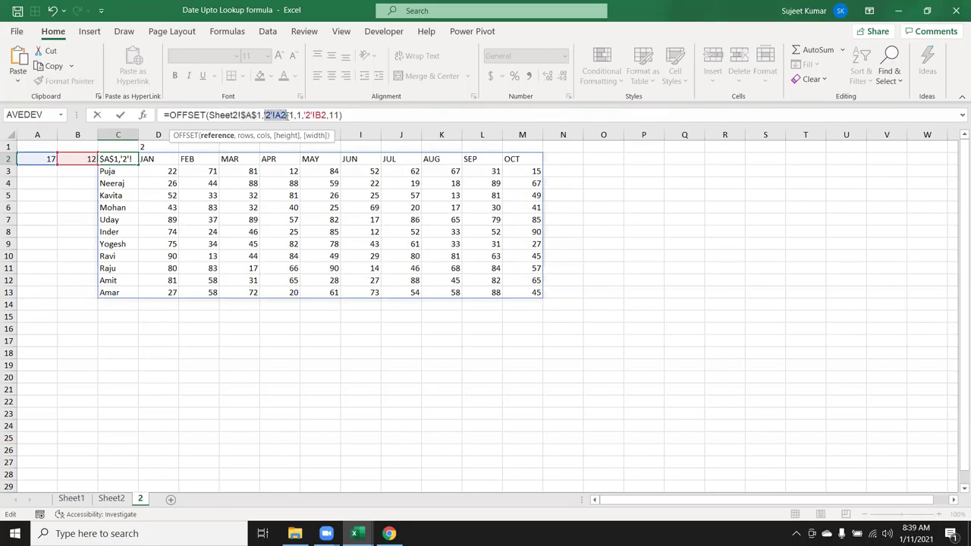
pyautogui.press('Delete')
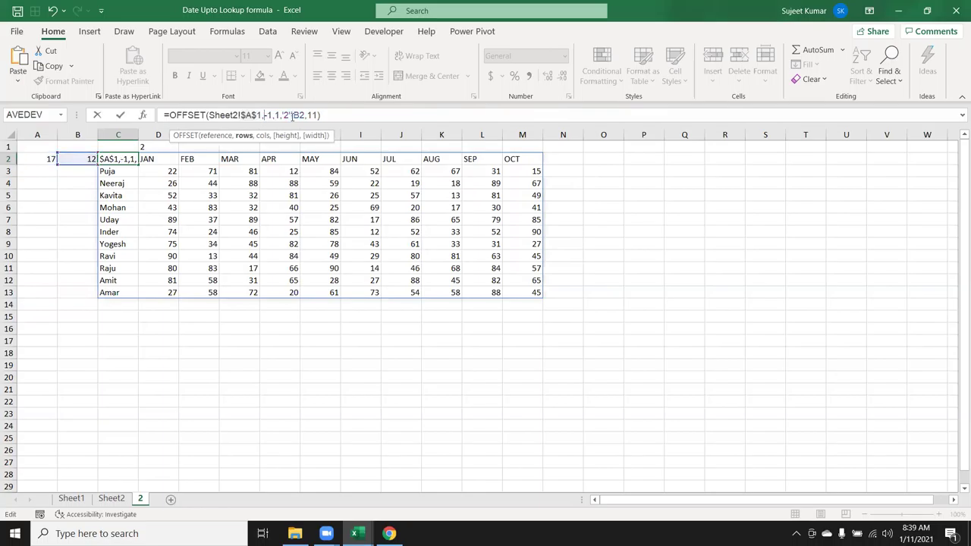
pyautogui.write('(_')
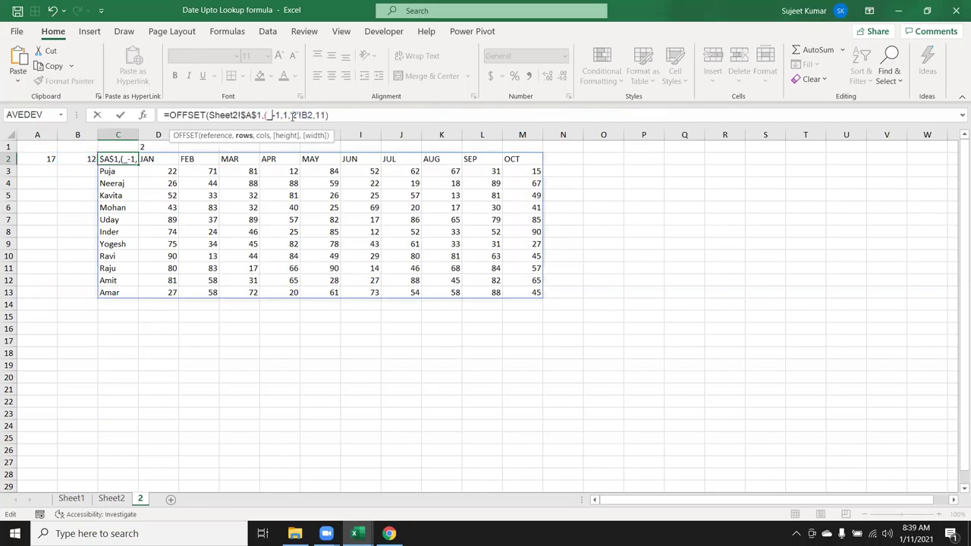
pyautogui.press('BackSpace')
pyautogui.write(')')
pyautogui.hotkey('ctrl', 'v')
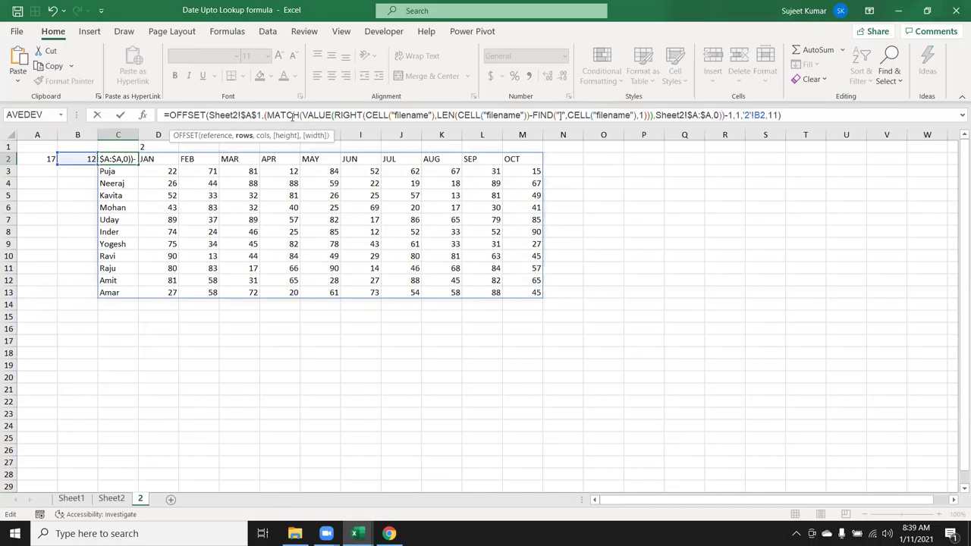
pyautogui.press('Return')
# - Make the A:A range absolute in B2's COUNTIF formula and select the whole COUNTIF expression
pyautogui.press('Up')
pyautogui.press('Left')
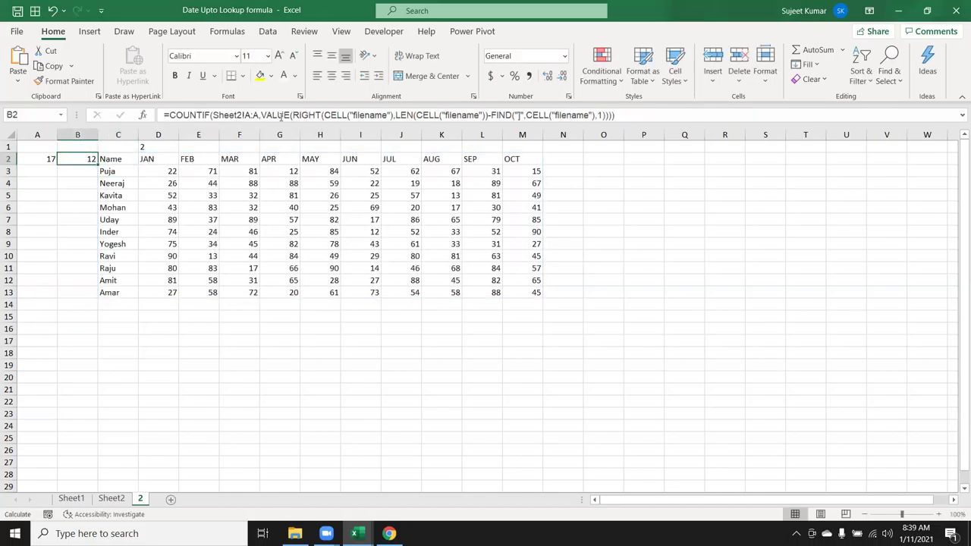
pyautogui.moveTo(169, 114); pyautogui.dragTo(615, 115)
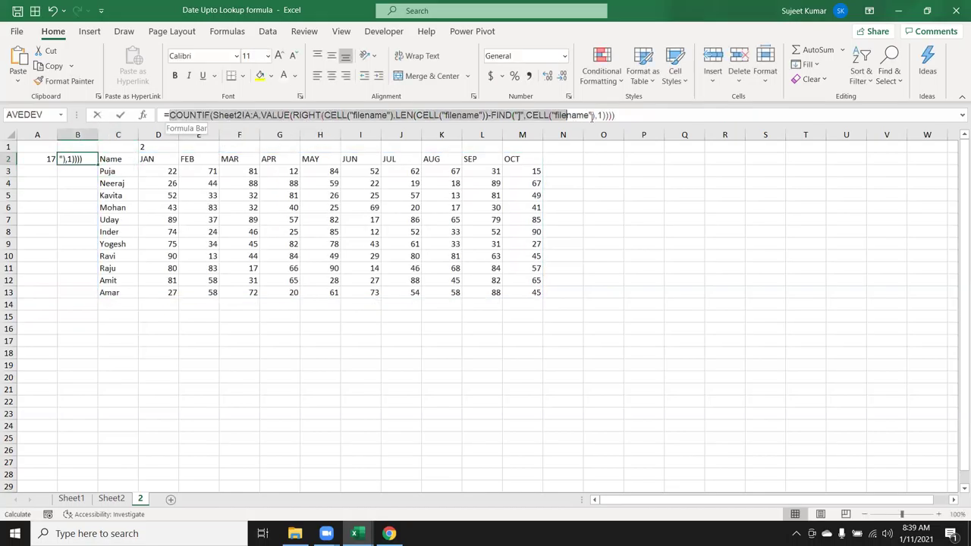
pyautogui.click(254, 115)
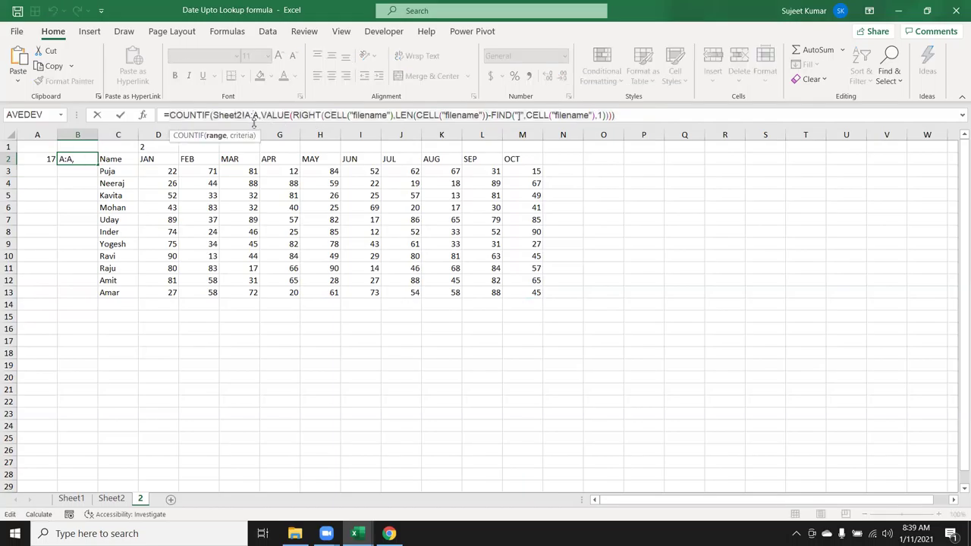
pyautogui.press('F4')
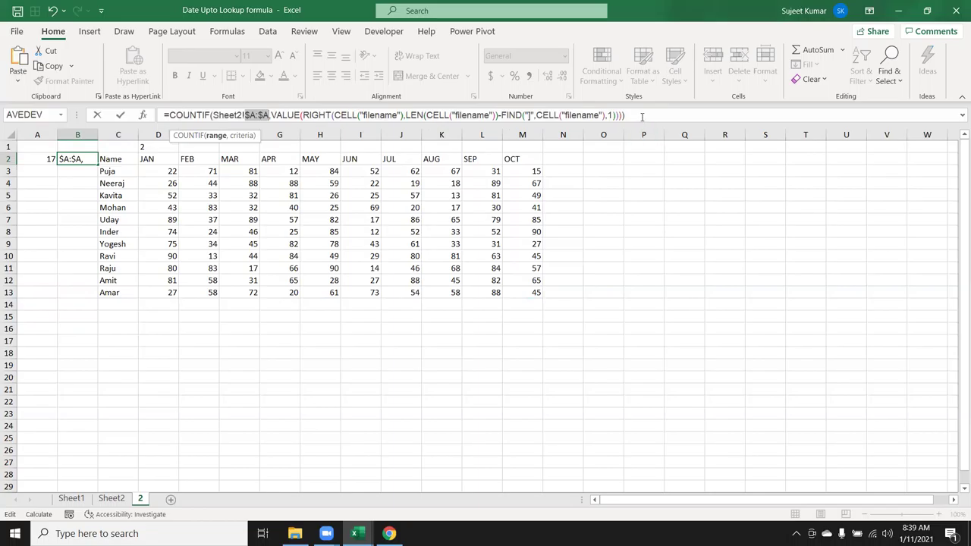
pyautogui.moveTo(625, 115); pyautogui.dragTo(170, 115)
pyautogui.hotkey('ctrl', 'Return')
# - Replace the B2 reference in C2's OFFSET formula with the COUNTIF expression
pyautogui.press('Right')
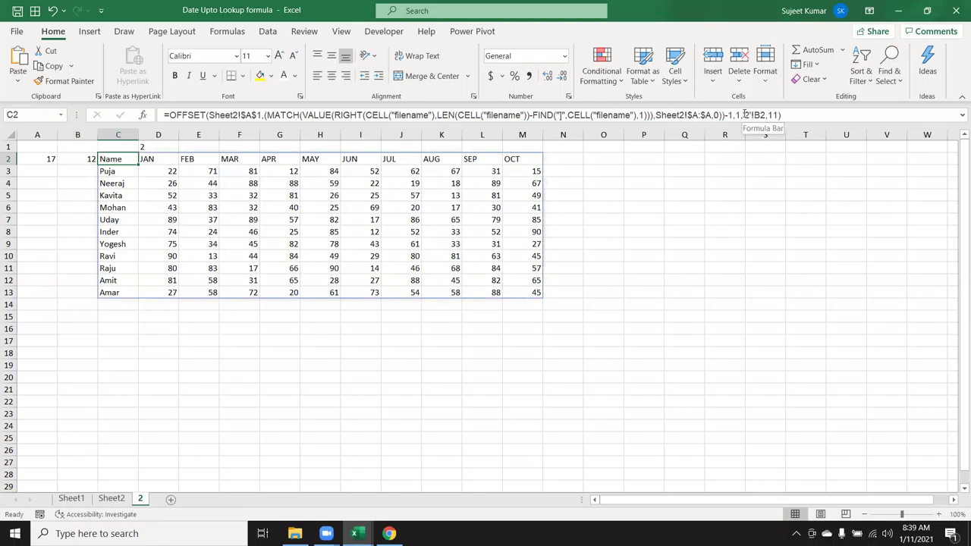
pyautogui.moveTo(744, 115); pyautogui.dragTo(768, 116)
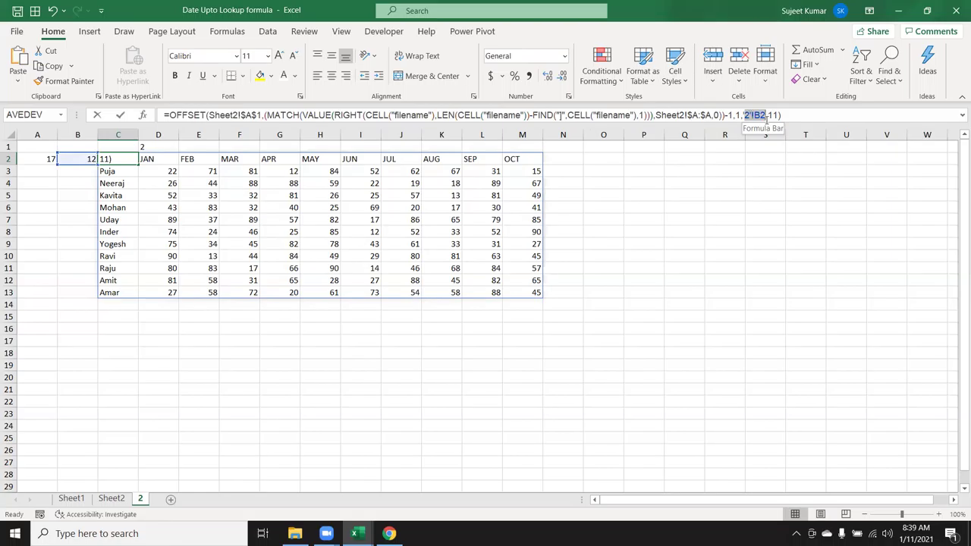
pyautogui.press('BackSpace')
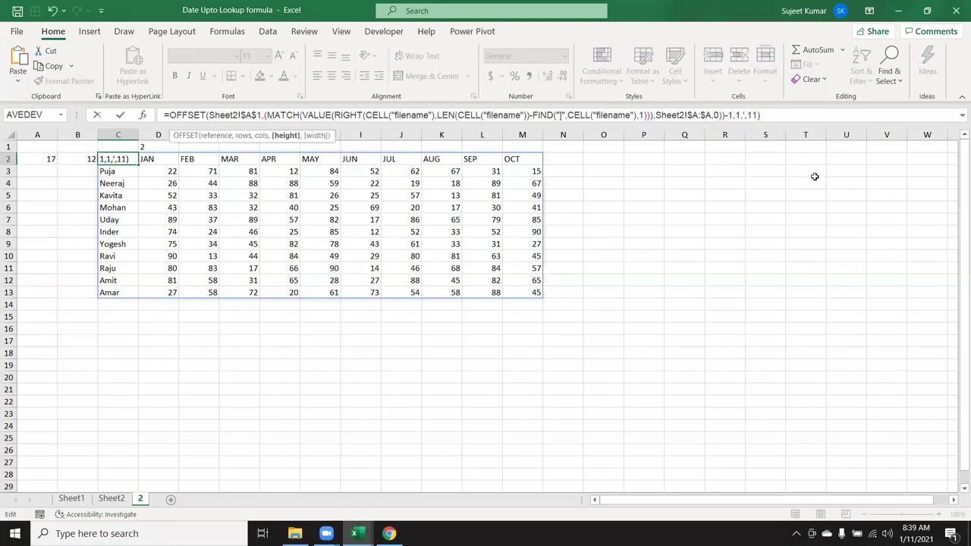
pyautogui.press('BackSpace')
pyautogui.press('BackSpace')
pyautogui.press('BackSpace')
pyautogui.press('BackSpace')
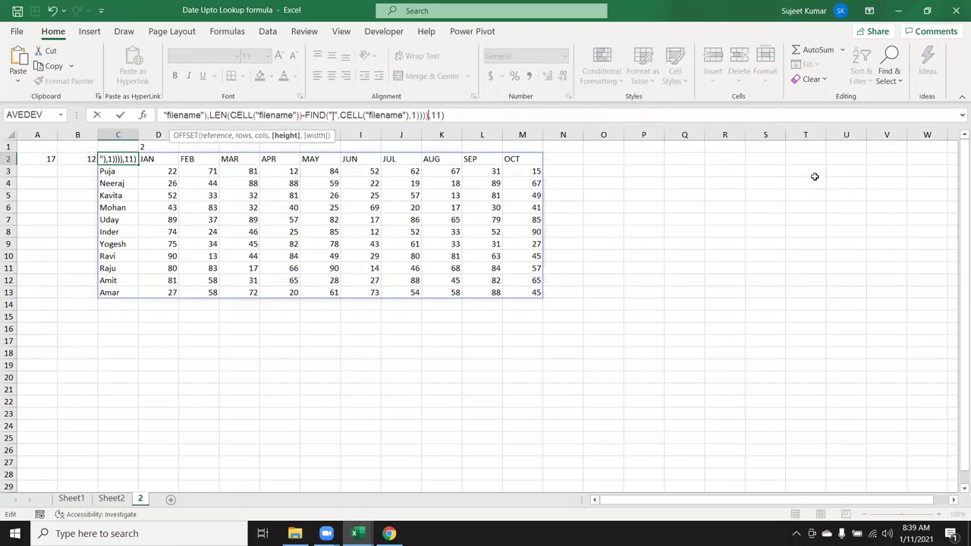
pyautogui.press('Return')
# - Expand the formula bar and select C2's complete OFFSET formula text
pyautogui.press('Up')
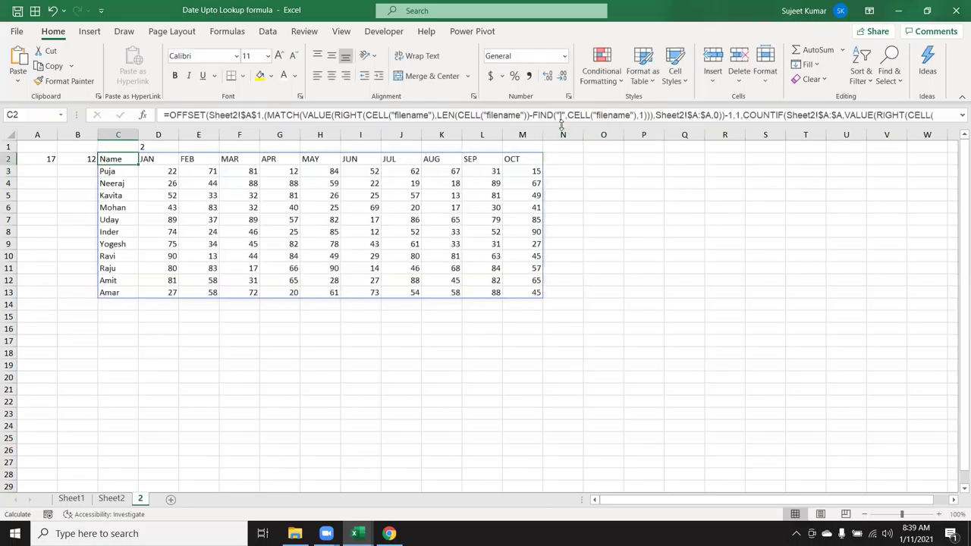
pyautogui.moveTo(562, 123); pyautogui.dragTo(556, 155)
pyautogui.moveTo(468, 126); pyautogui.dragTo(170, 112)
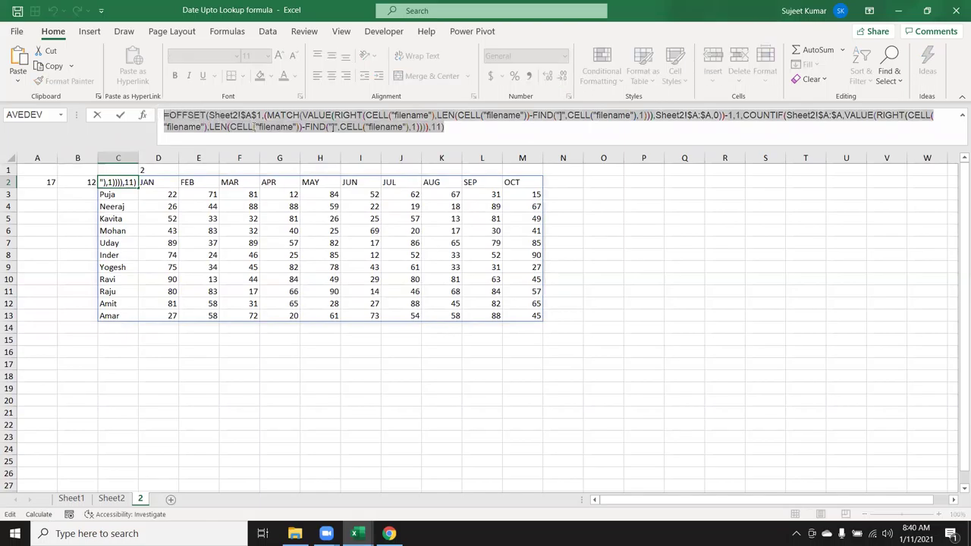
pyautogui.press('Escape')
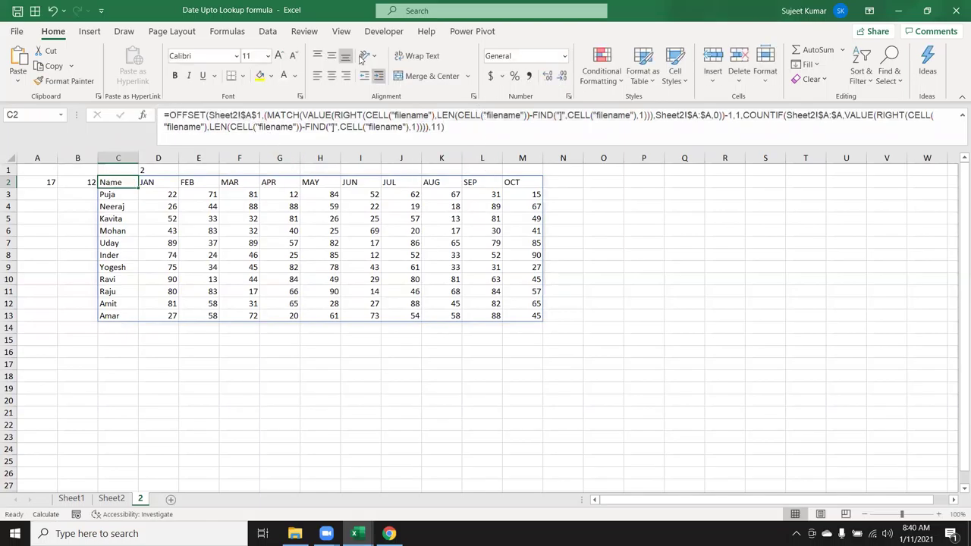
pyautogui.click(228, 33)
# - Define the name 'Data' referring to C2's pasted OFFSET formula, removing the doubled equals sign
pyautogui.click(402, 51)
pyautogui.write('dAT')
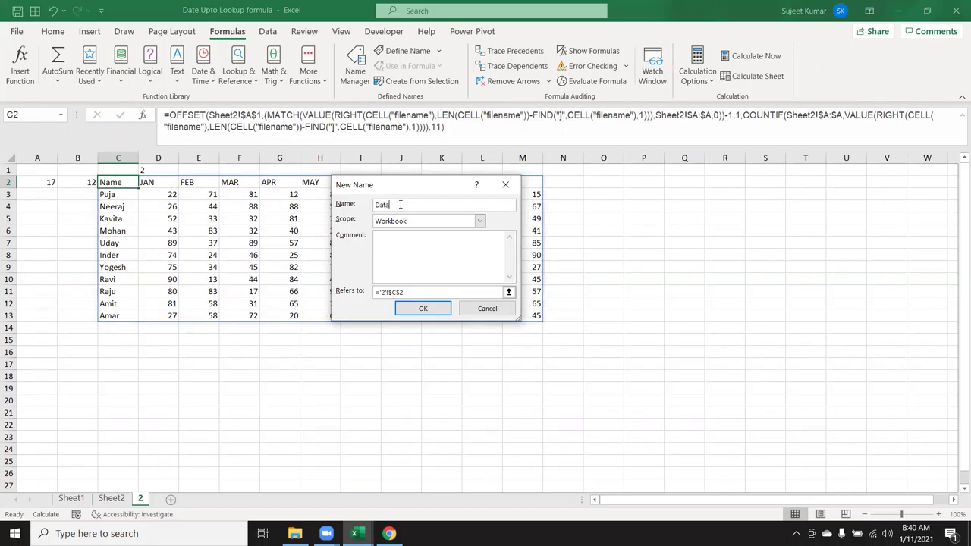
pyautogui.click(415, 292)
pyautogui.write('=')
pyautogui.hotkey('ctrl', 'v')
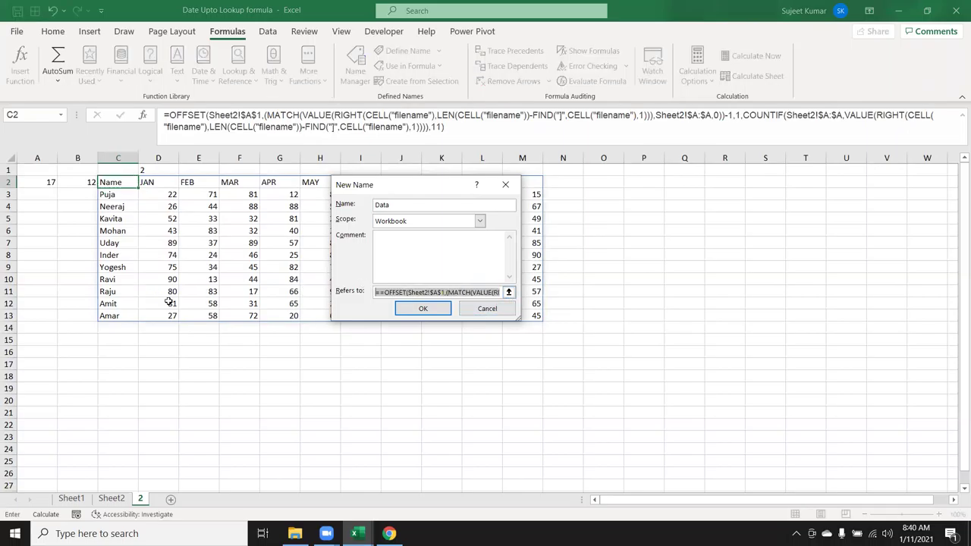
pyautogui.press('Home')
pyautogui.press('BackSpace')
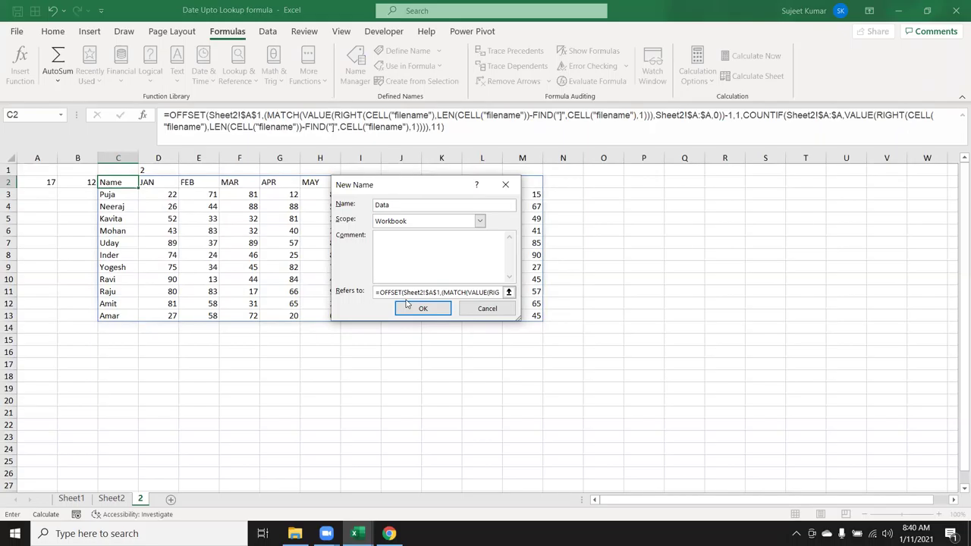
pyautogui.click(417, 308)
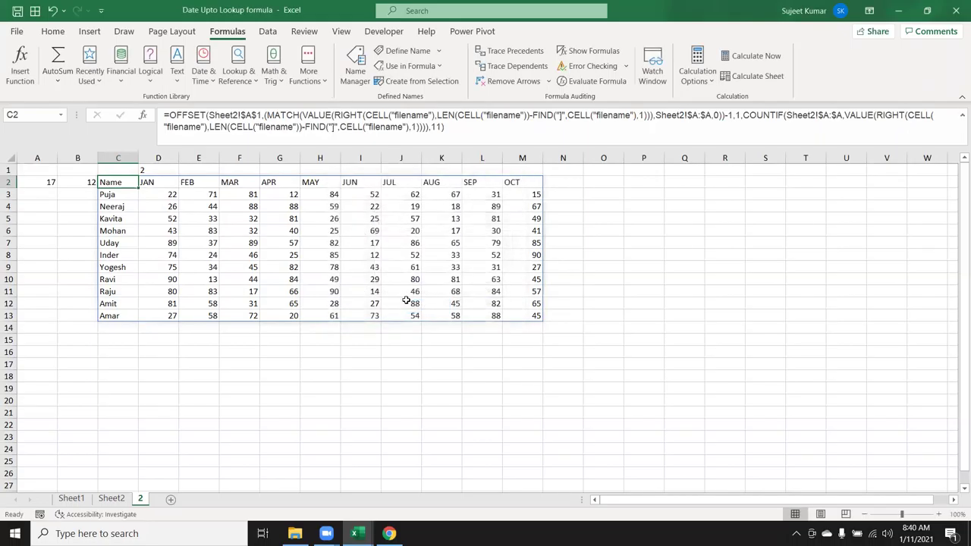
# - Enter =Data in cell C17 below the existing table
pyautogui.click(106, 361)
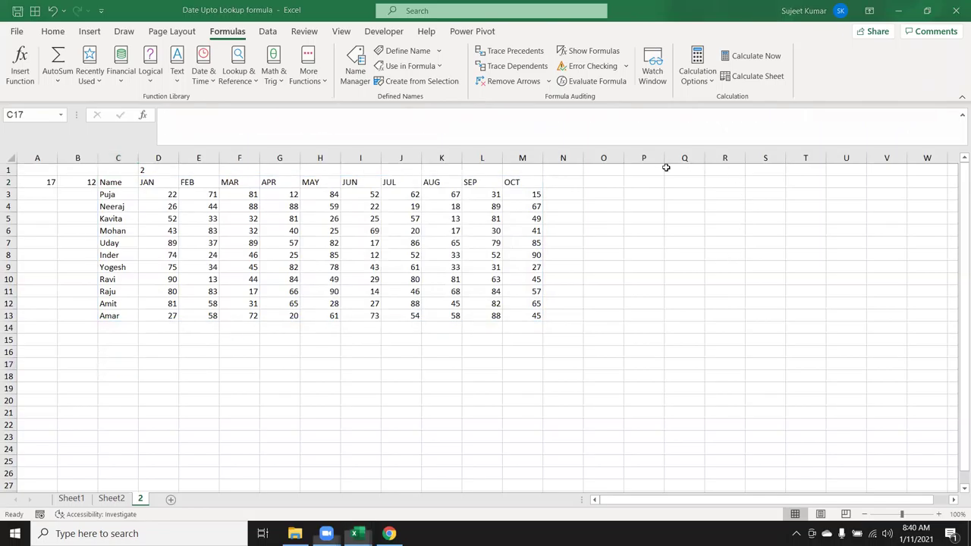
pyautogui.write('=Dat')
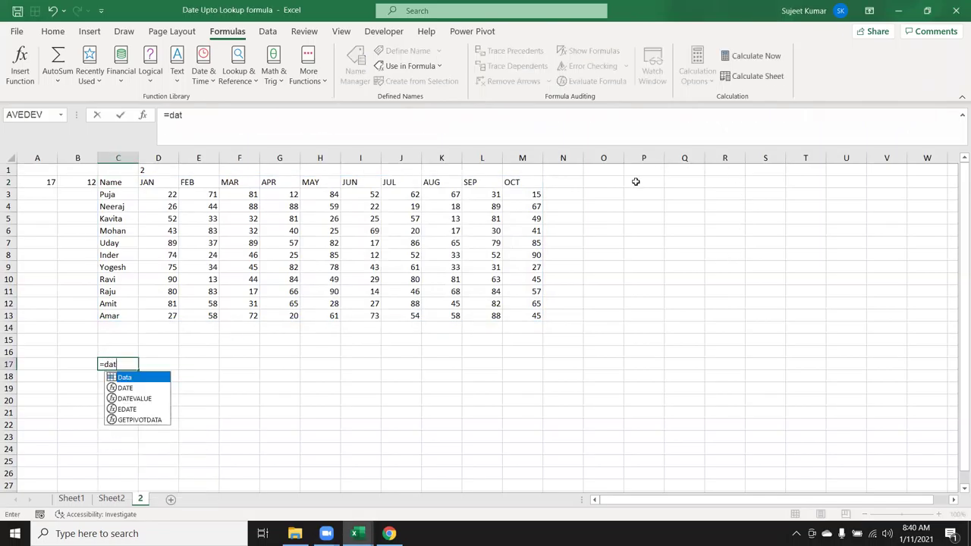
pyautogui.write('a')
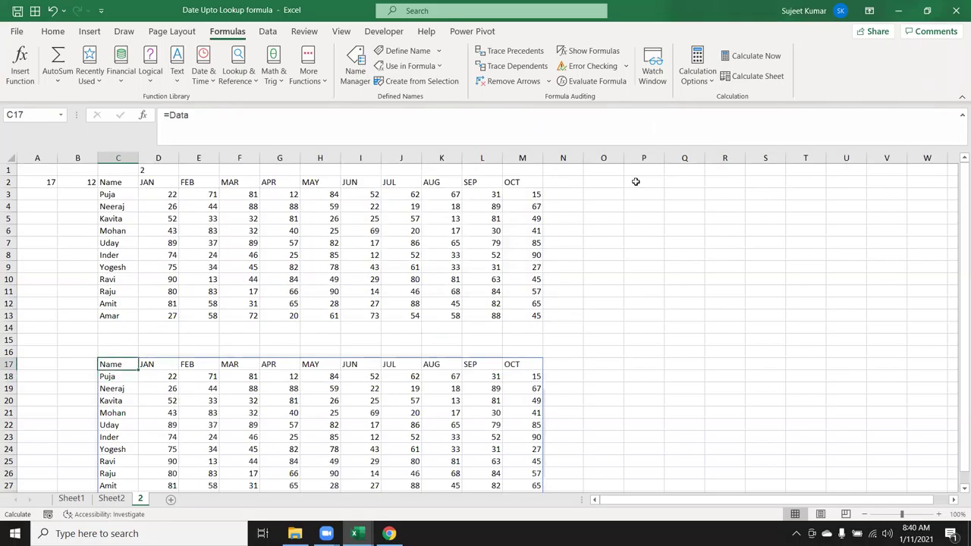
pyautogui.scroll(-2, 614, 180)
pyautogui.scroll(2, 576, 213)
# - Delete rows 1 to 15 so the =Data table moves up to C2
pyautogui.moveTo(9, 339); pyautogui.dragTo(9, 170)
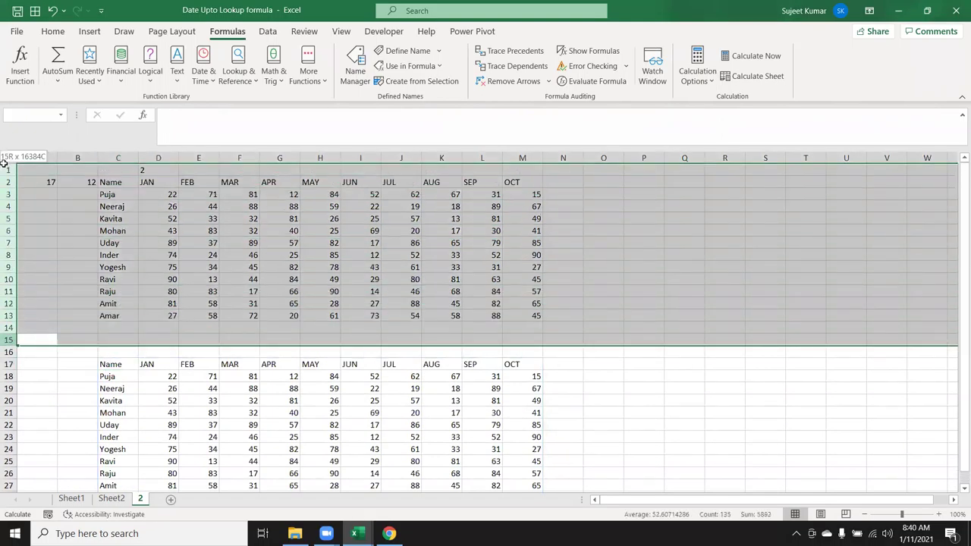
pyautogui.hotkey('ctrl', '-')
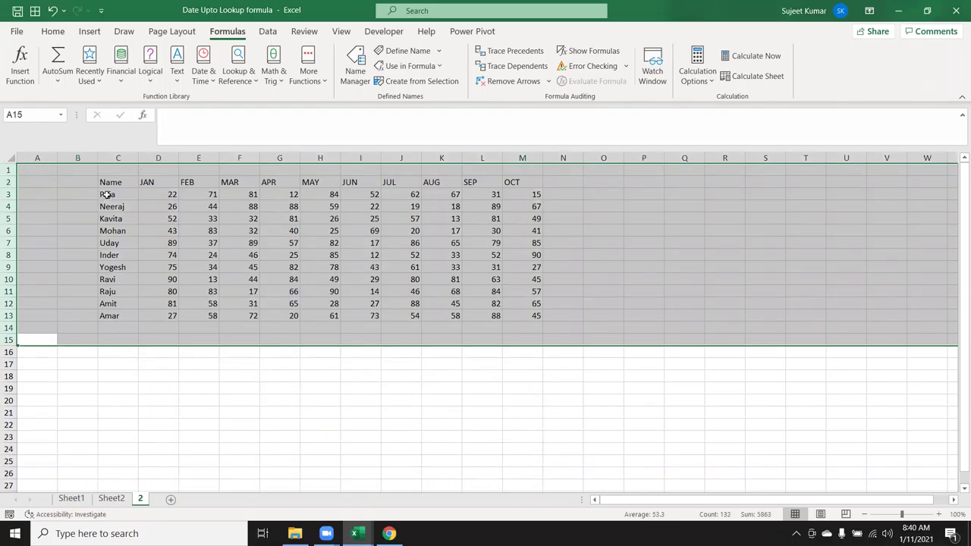
pyautogui.click(116, 182)
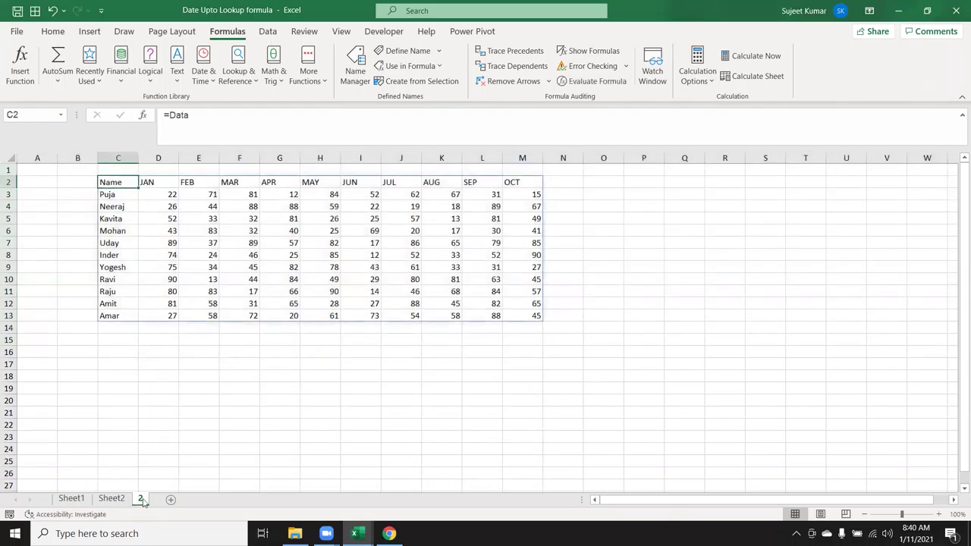
# - Duplicate sheet 2 and name the copy 3
pyautogui.moveTo(160, 497); pyautogui.dragTo(165, 498)
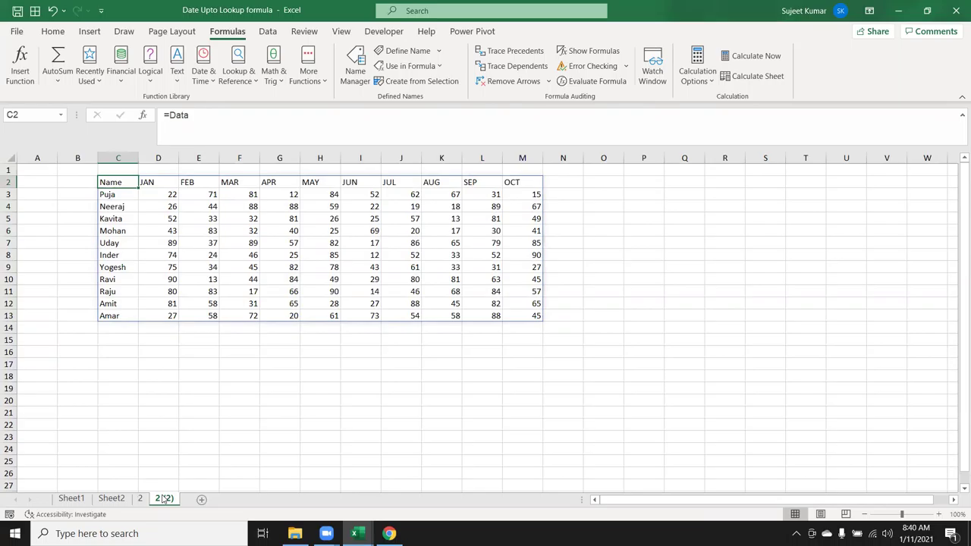
pyautogui.click(133, 244)
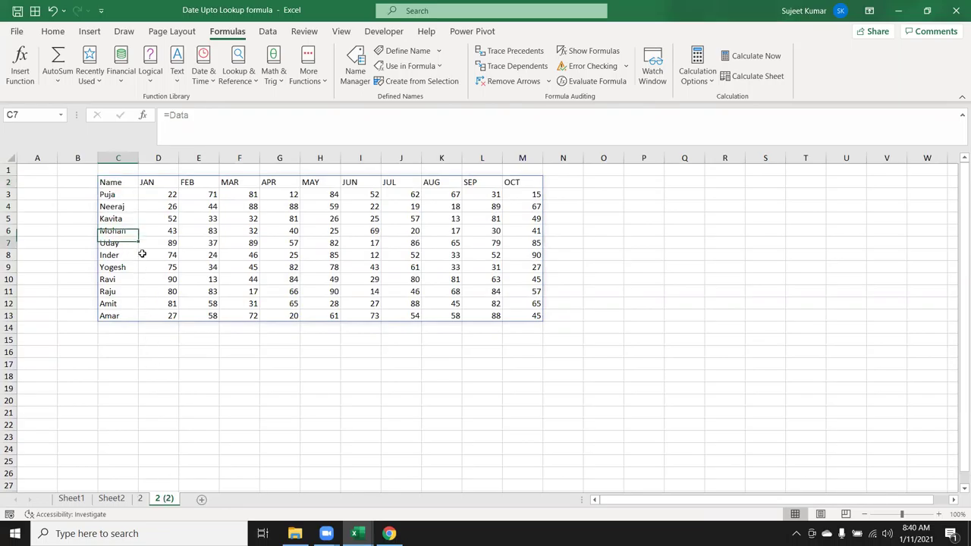
pyautogui.doubleClick(164, 498)
pyautogui.write('3')
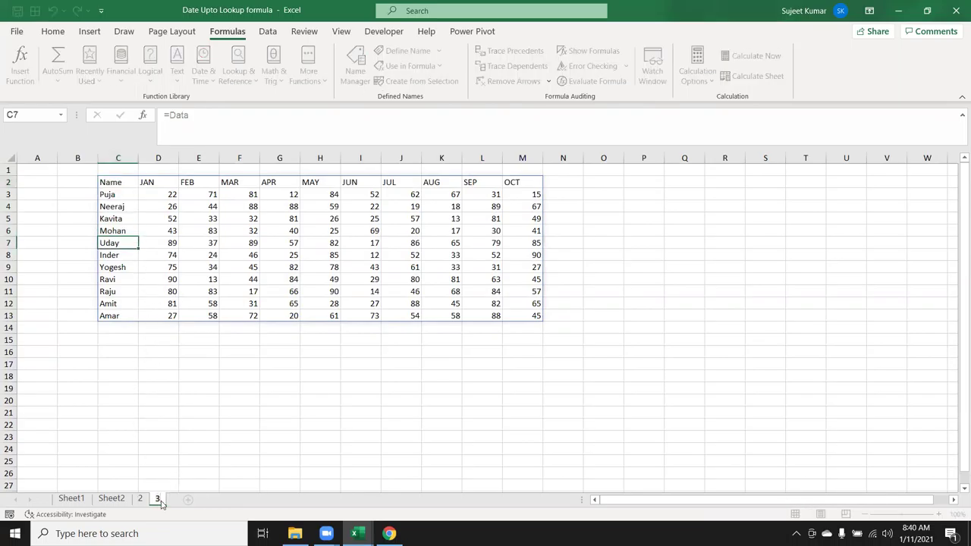
pyautogui.press('Return')
# - Compare the formula sheets' tables against blocks 1 and 3 on Sheet2
pyautogui.click(191, 234)
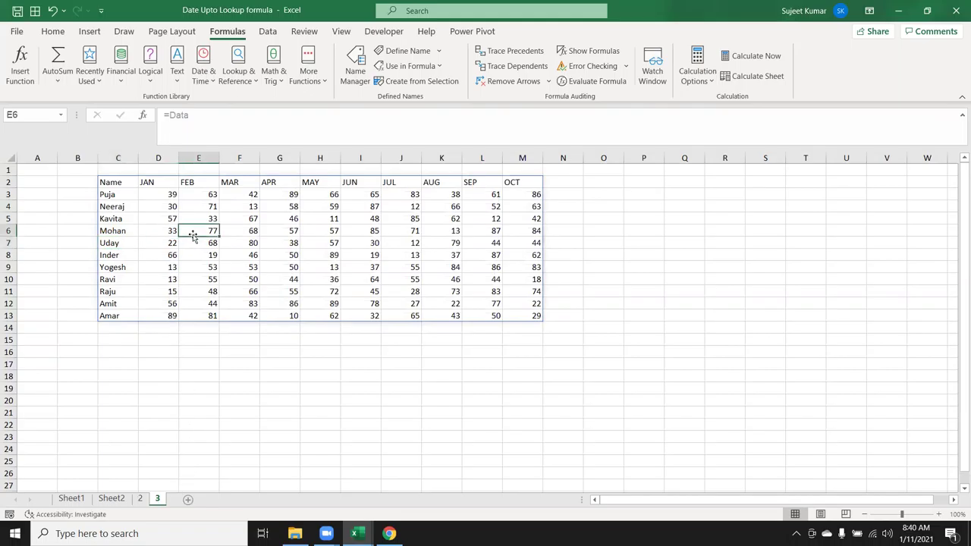
pyautogui.click(71, 499)
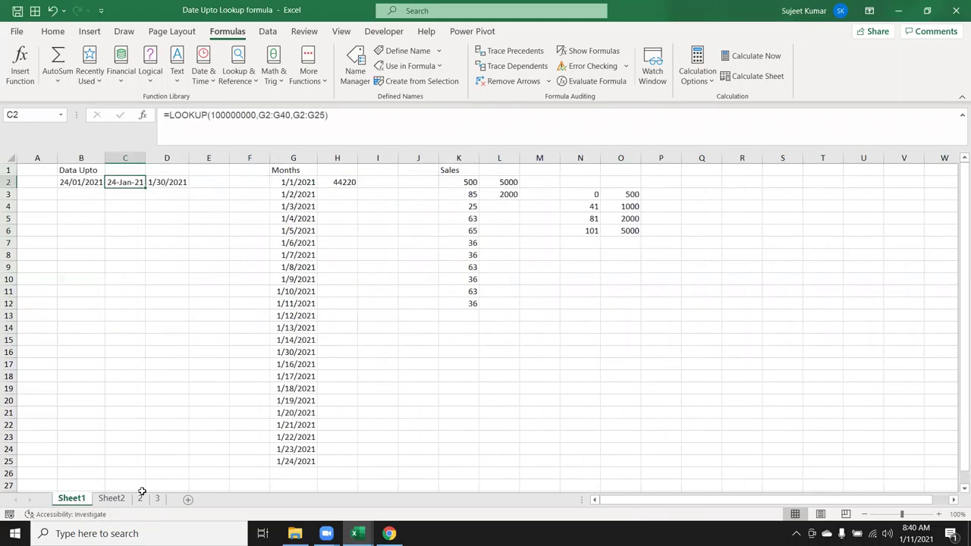
pyautogui.click(112, 498)
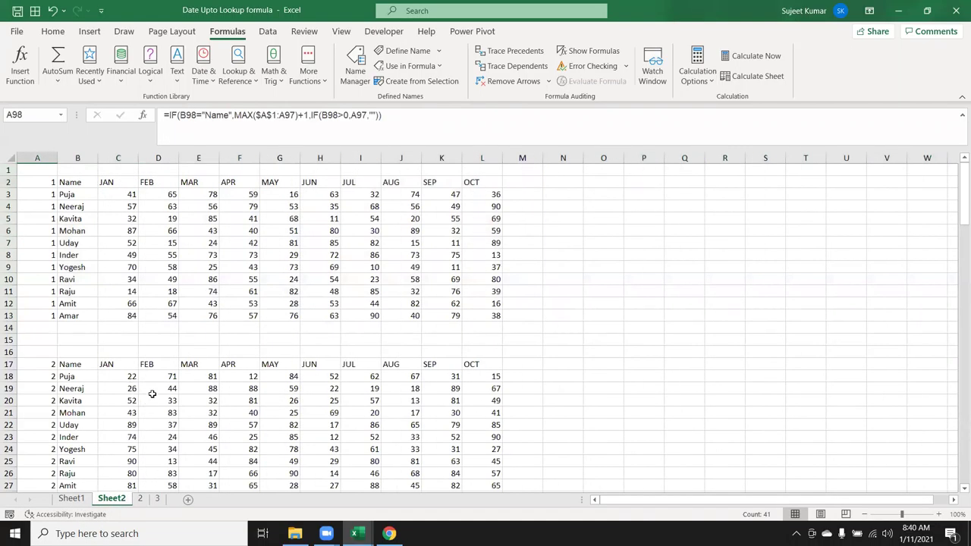
pyautogui.scroll(-2, 152, 391)
pyautogui.scroll(-2, 126, 453)
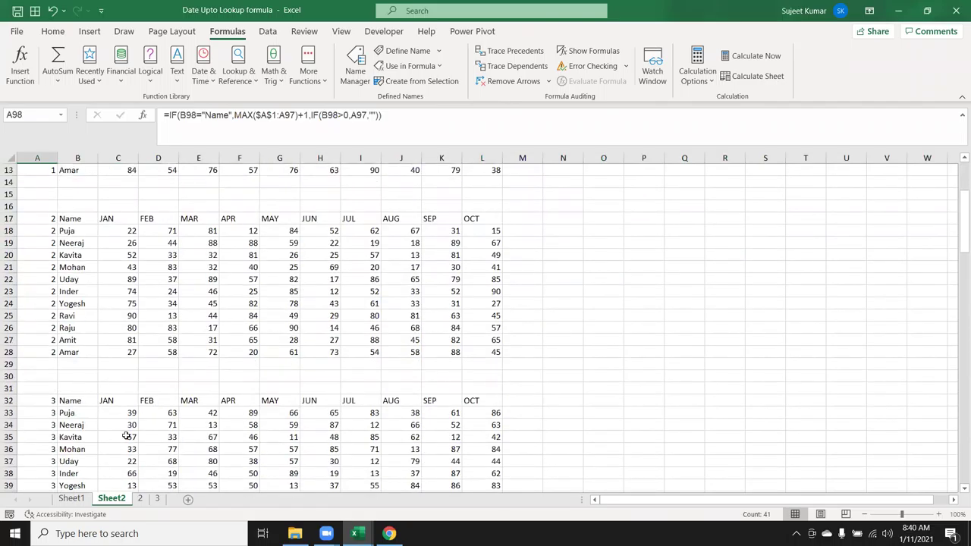
pyautogui.click(128, 413)
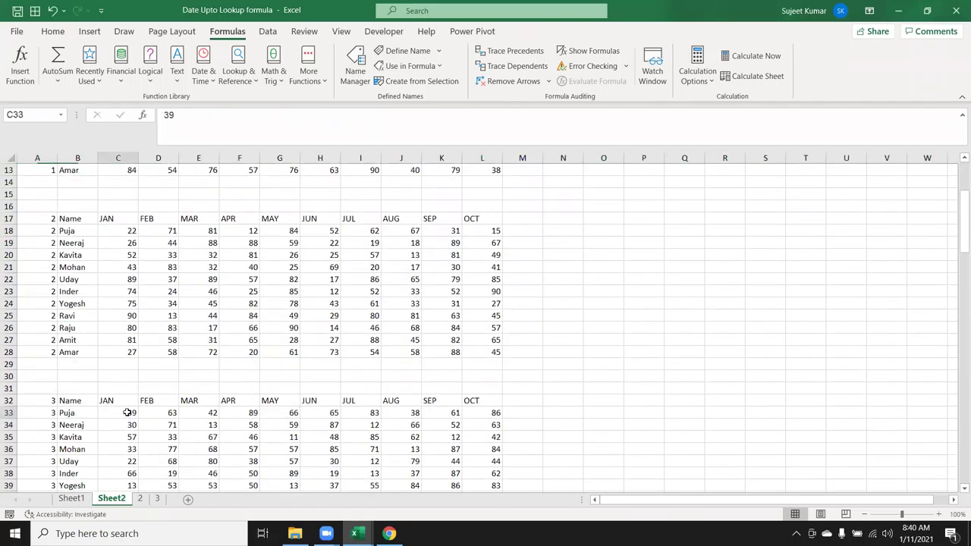
pyautogui.click(141, 499)
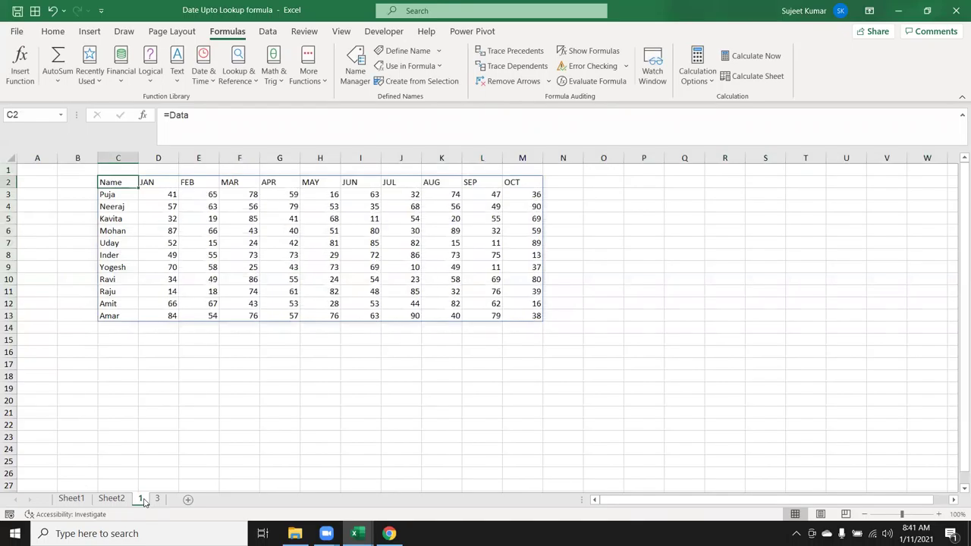
pyautogui.click(112, 499)
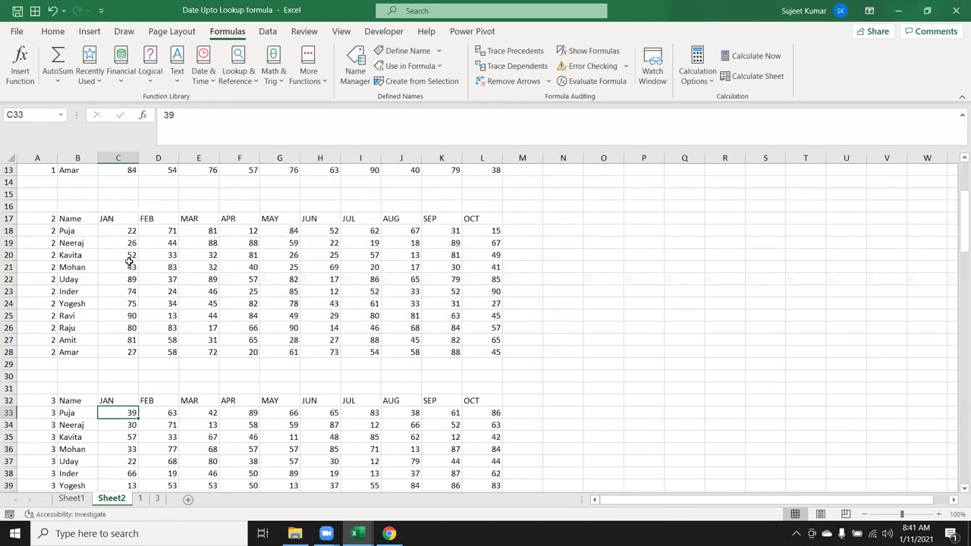
pyautogui.scroll(4, 126, 259)
pyautogui.click(113, 195)
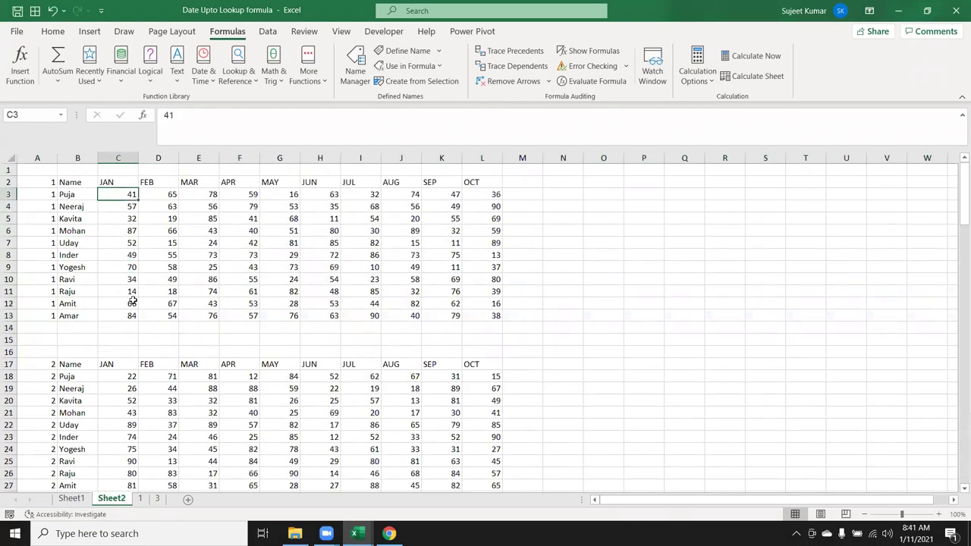
pyautogui.click(158, 499)
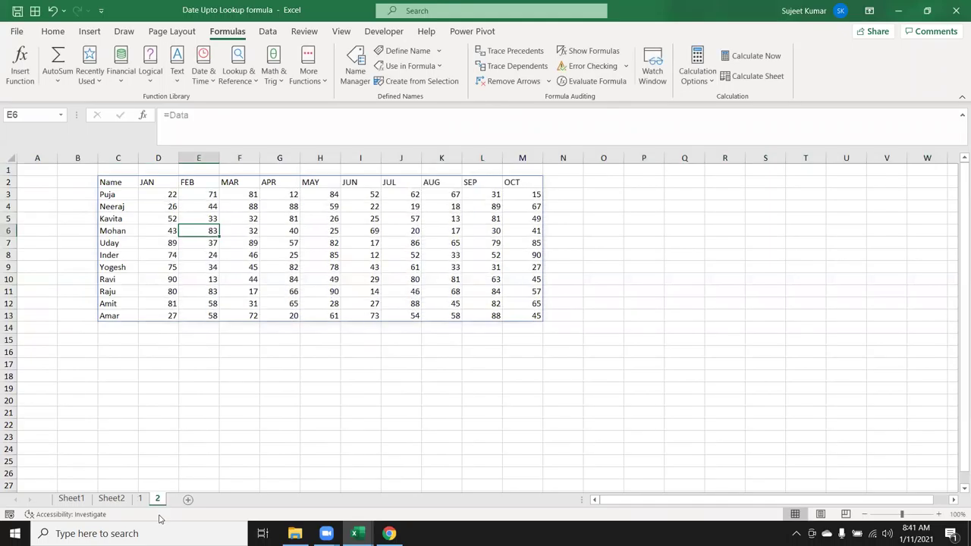
# - Copy the formula sheet twice, naming the copies 3 and 4
pyautogui.moveTo(160, 499); pyautogui.dragTo(188, 498)
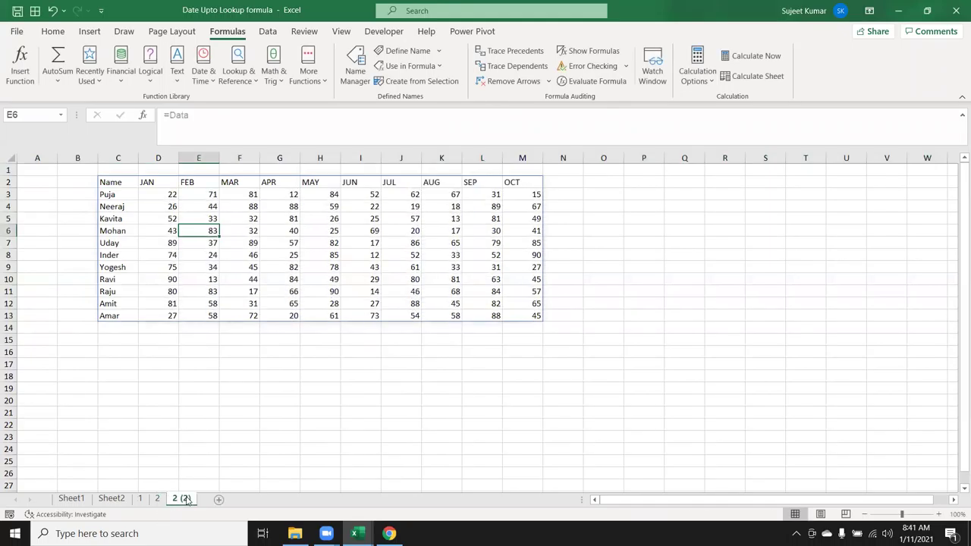
pyautogui.write('3')
pyautogui.press('Return')
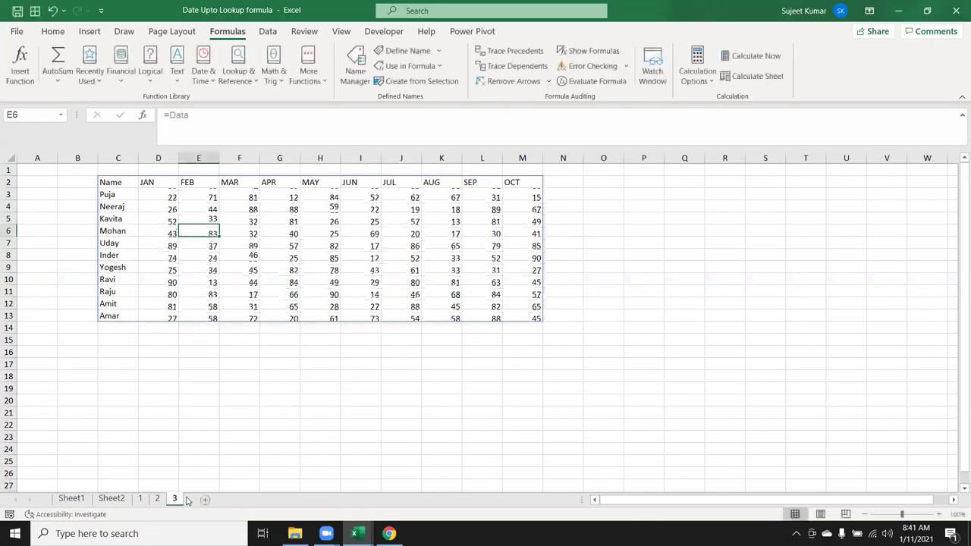
pyautogui.moveTo(176, 499); pyautogui.dragTo(199, 499)
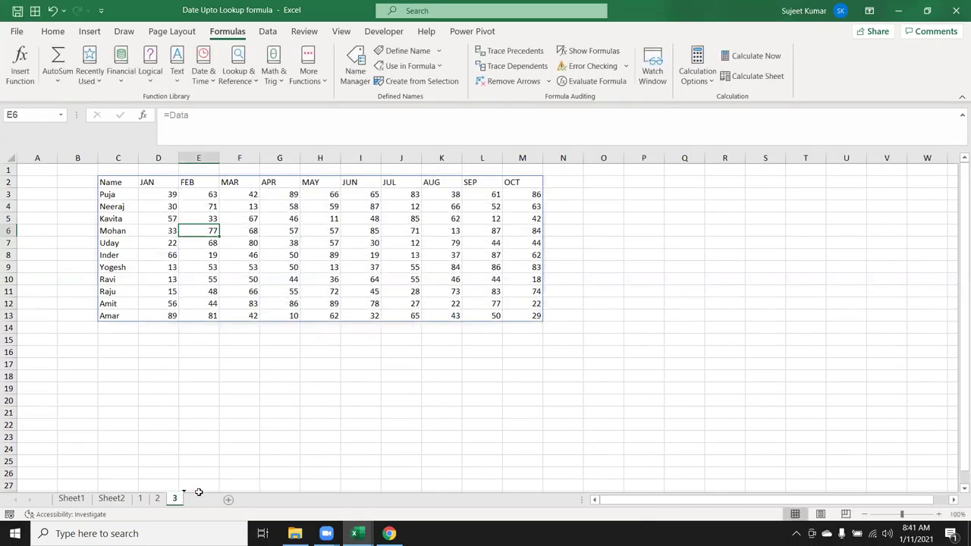
pyautogui.write('4')
pyautogui.press('Return')
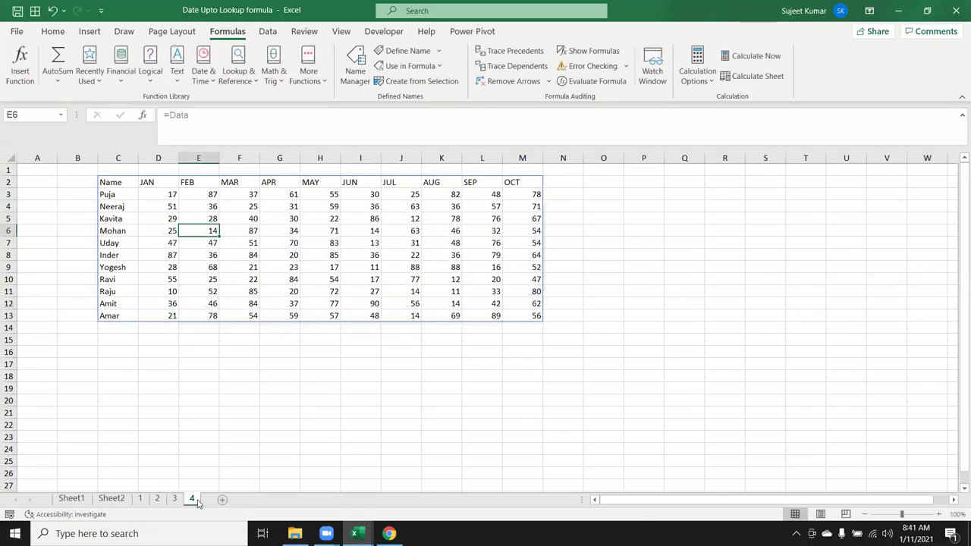
# - Make two more copies named 5 and 6
pyautogui.moveTo(194, 499); pyautogui.dragTo(217, 499)
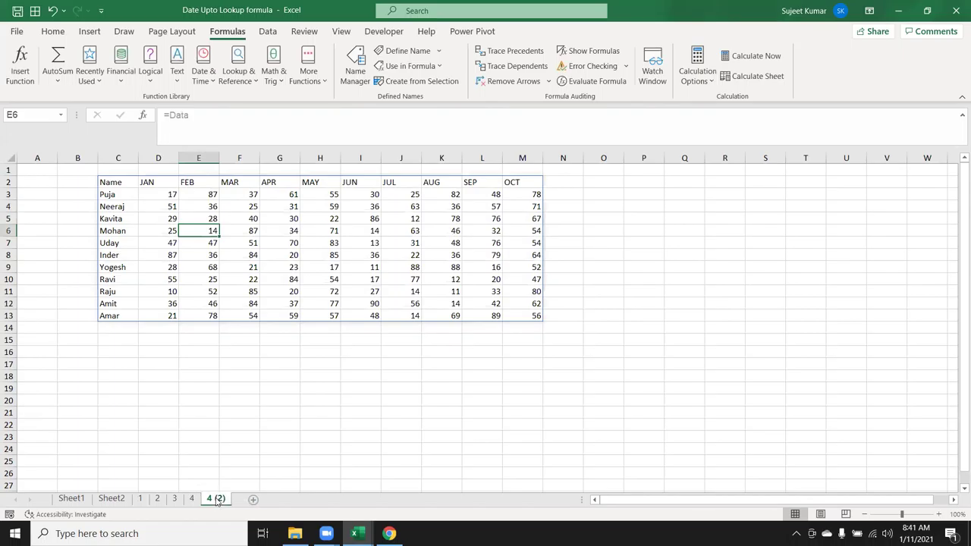
pyautogui.doubleClick(215, 498)
pyautogui.write('5')
pyautogui.press('Return')
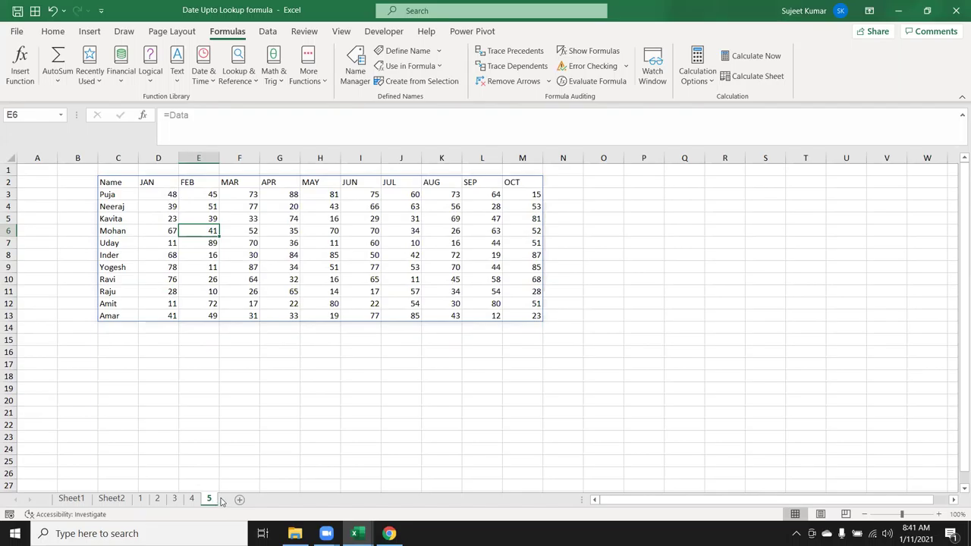
pyautogui.moveTo(211, 502); pyautogui.dragTo(229, 499)
pyautogui.doubleClick(228, 498)
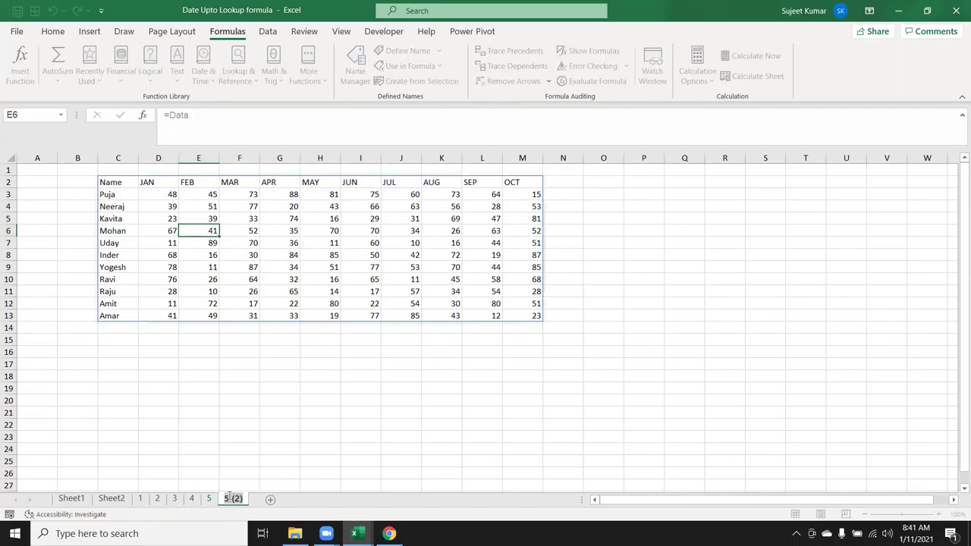
pyautogui.write('6')
pyautogui.press('Return')
# - Check each sheet's block from 1 to 6, then group sheets 2 through 6
pyautogui.click(191, 498)
pyautogui.click(174, 498)
pyautogui.click(158, 498)
pyautogui.click(140, 498)
pyautogui.click(158, 498)
pyautogui.click(191, 498)
pyautogui.click(209, 498)
pyautogui.click(224, 499)
pyautogui.click(209, 499)
pyautogui.click(191, 498)
pyautogui.click(174, 499)
pyautogui.click(157, 498)
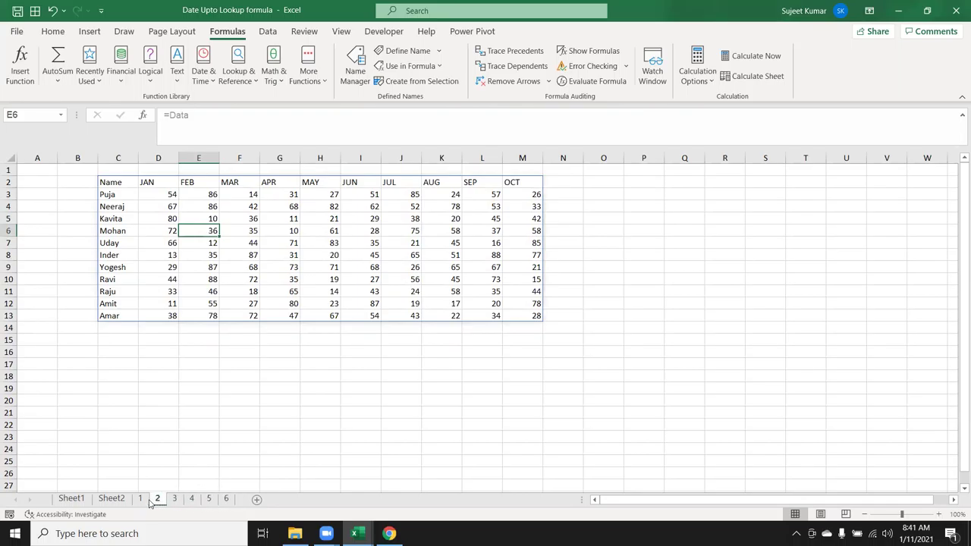
pyautogui.click(141, 499)
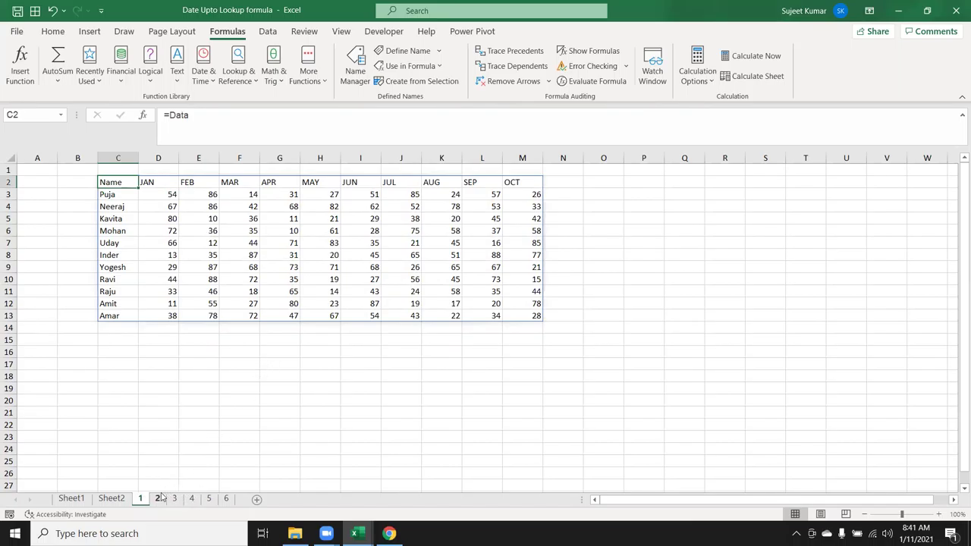
pyautogui.click(157, 498)
pyautogui.click(174, 499)
pyautogui.click(157, 499)
pyautogui.keyDown('shift'); pyautogui.click(229, 498); pyautogui.keyUp('shift')
# - On sheet 1, clear the duplicate table in rows 17–28
pyautogui.rightClick(229, 498)
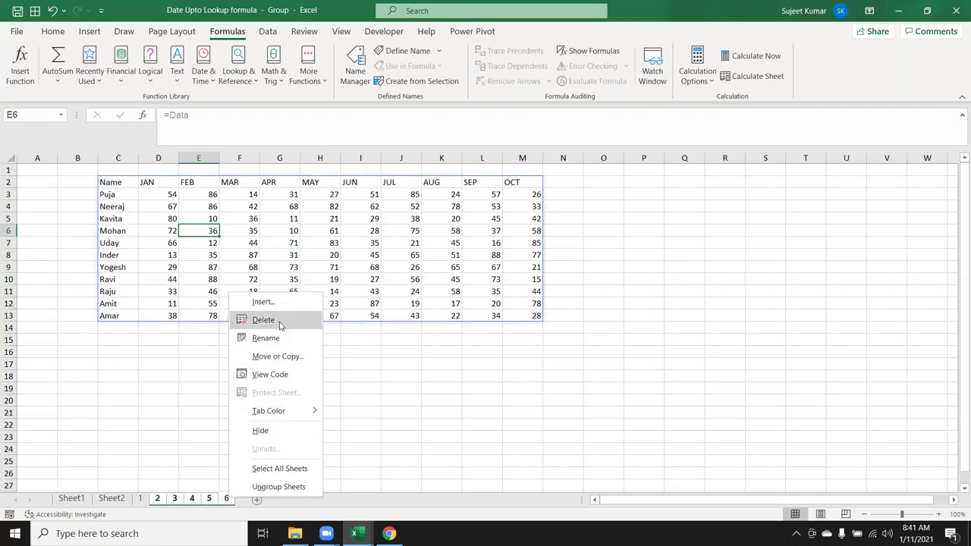
pyautogui.click(130, 426)
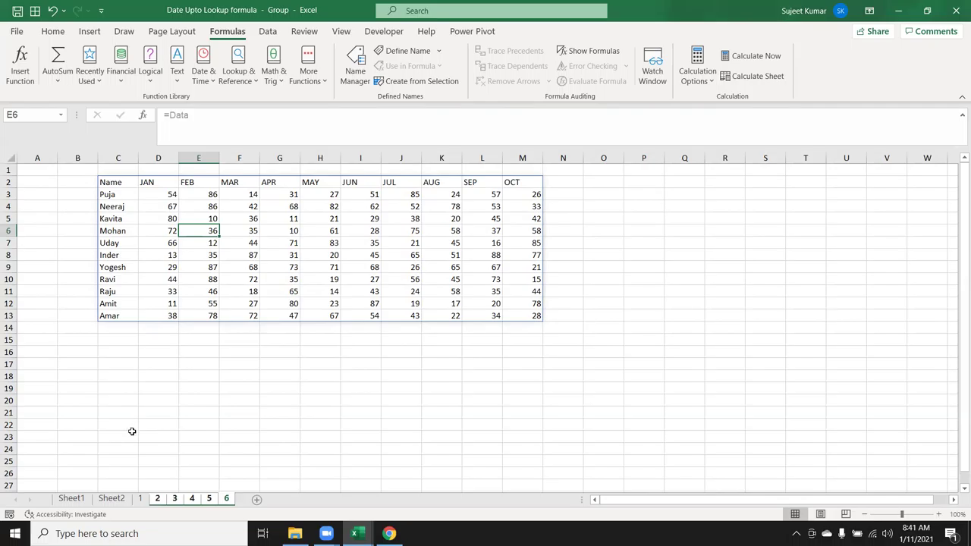
pyautogui.click(129, 230)
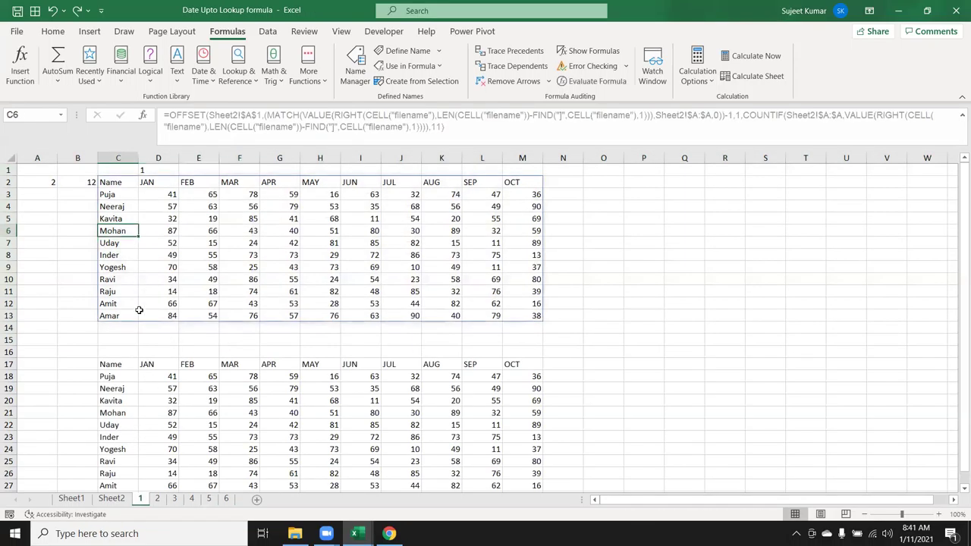
pyautogui.click(9, 364)
pyautogui.moveTo(10, 406)
pyautogui.mouseDown()
pyautogui.moveTo(19, 458)
pyautogui.moveTo(32, 459)
pyautogui.mouseUp()
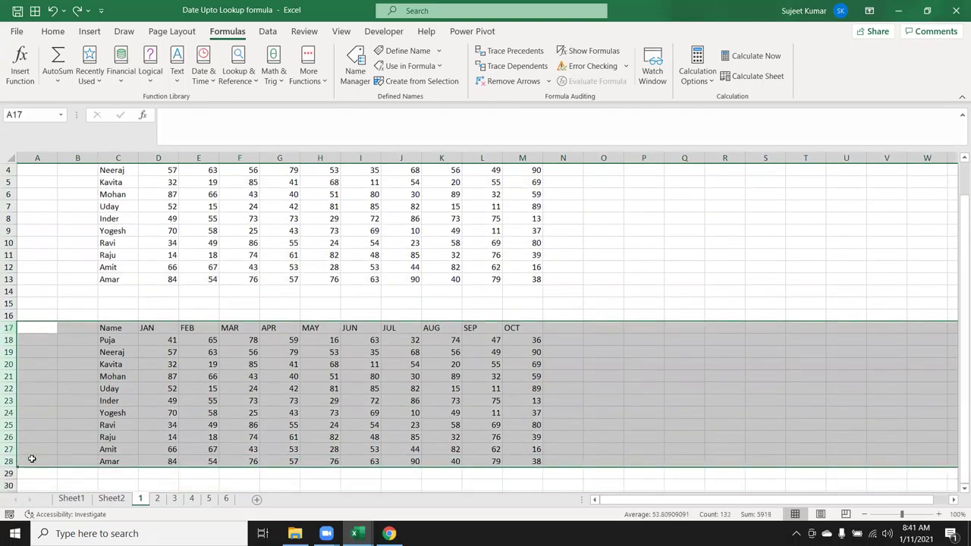
pyautogui.press('Delete')
pyautogui.hotkey('ctrl', 'Home')
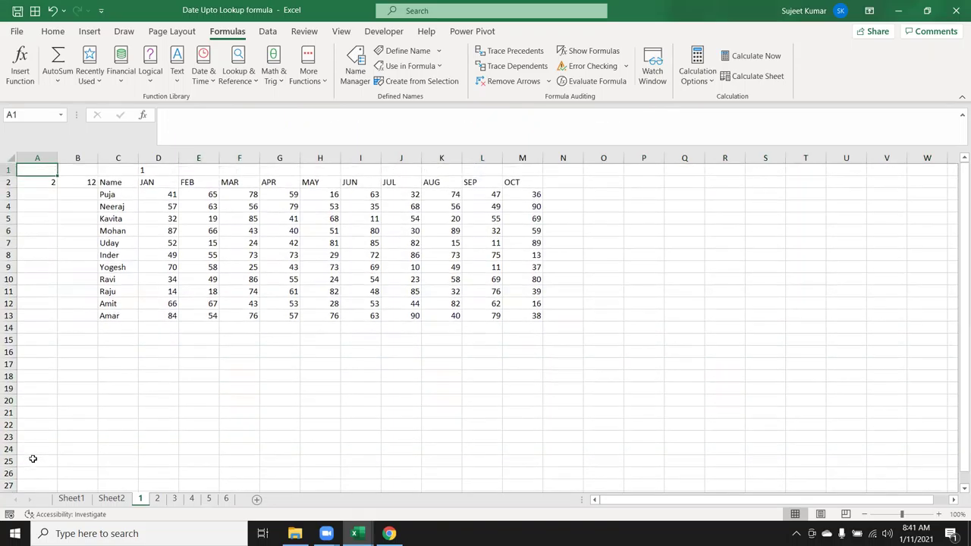
pyautogui.hotkey('ctrl', 'v')
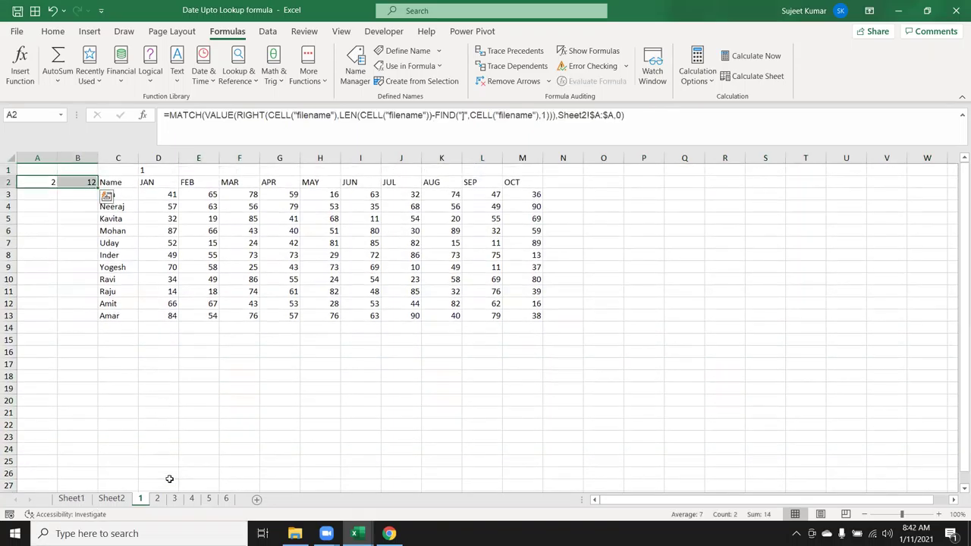
# - Group sheets 2 through 6 and delete them
pyautogui.click(157, 498)
pyautogui.click(140, 499)
pyautogui.click(159, 498)
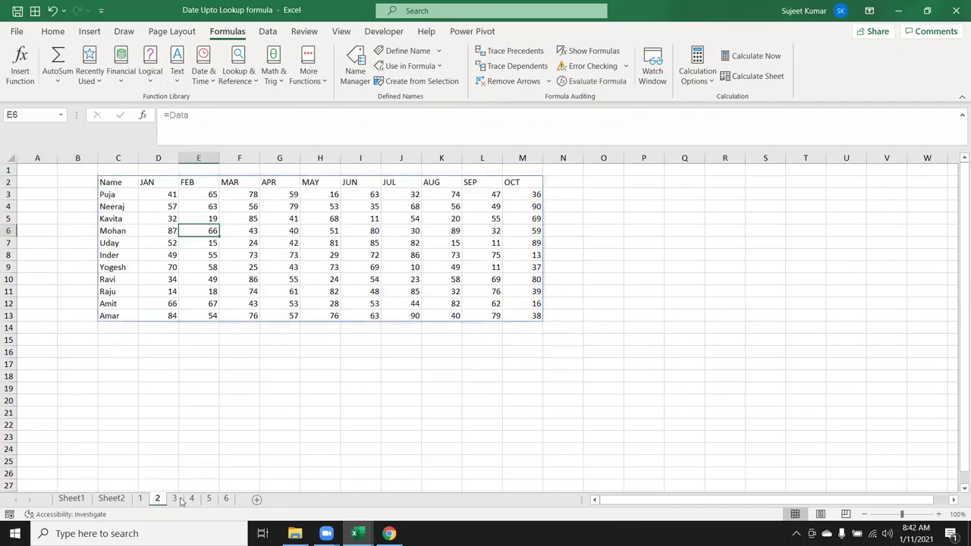
pyautogui.keyDown('shift'); pyautogui.click(226, 498); pyautogui.keyUp('shift')
pyautogui.rightClick(226, 498)
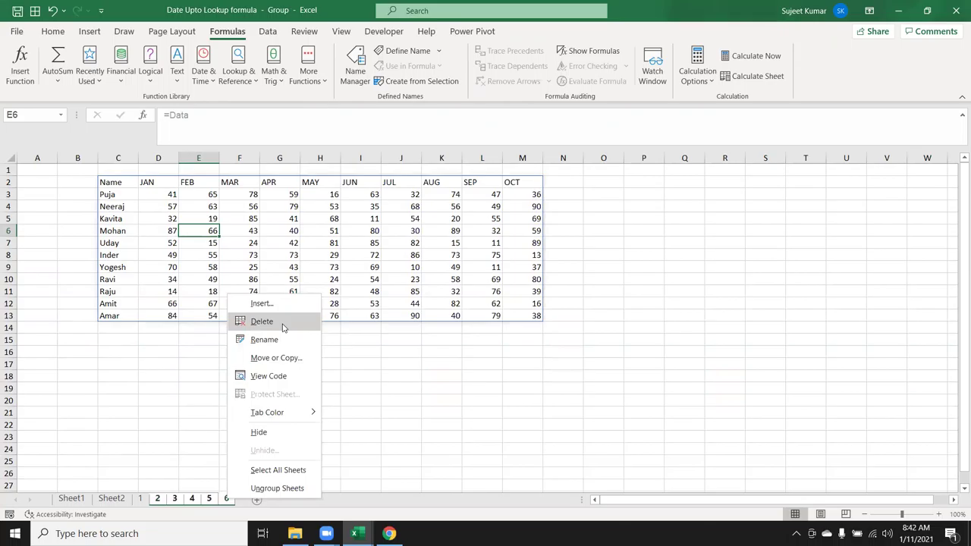
pyautogui.click(282, 324)
pyautogui.click(465, 302)
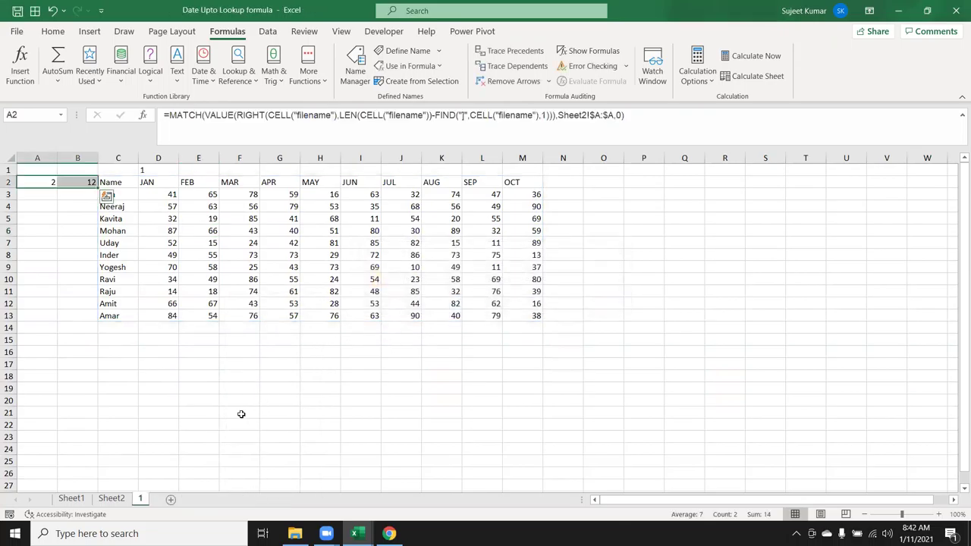
pyautogui.click(174, 384)
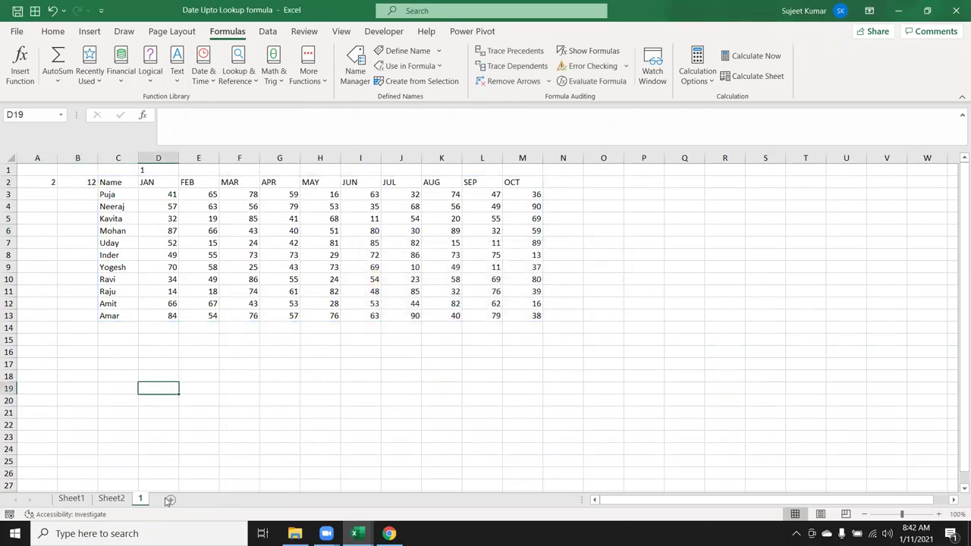
# - Copy sheet 1 and name the copy 2
pyautogui.moveTo(141, 499); pyautogui.dragTo(168, 501)
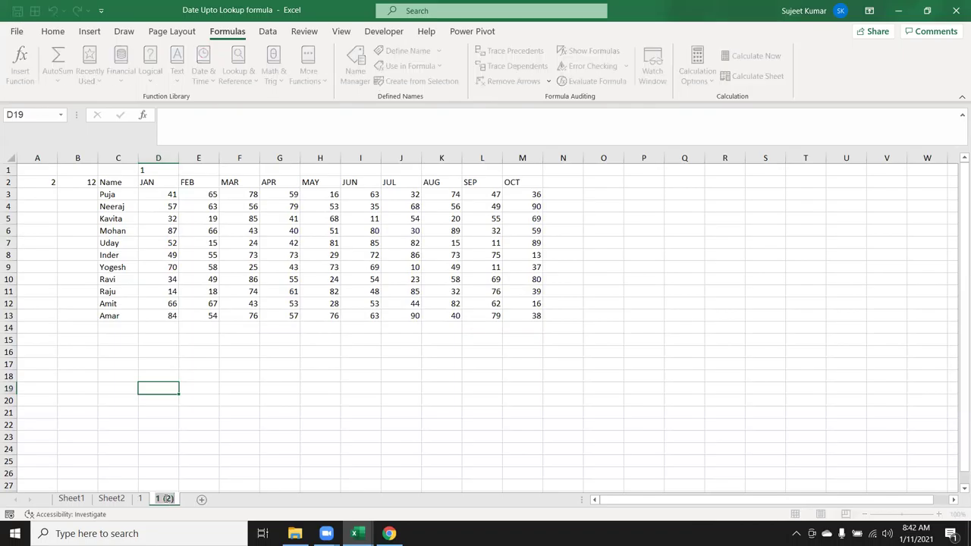
pyautogui.write('2')
pyautogui.press('Return')
# - Compare the D1 and D3 formulas on sheets 1 and 2 with Sheet2's source blocks
pyautogui.click(141, 501)
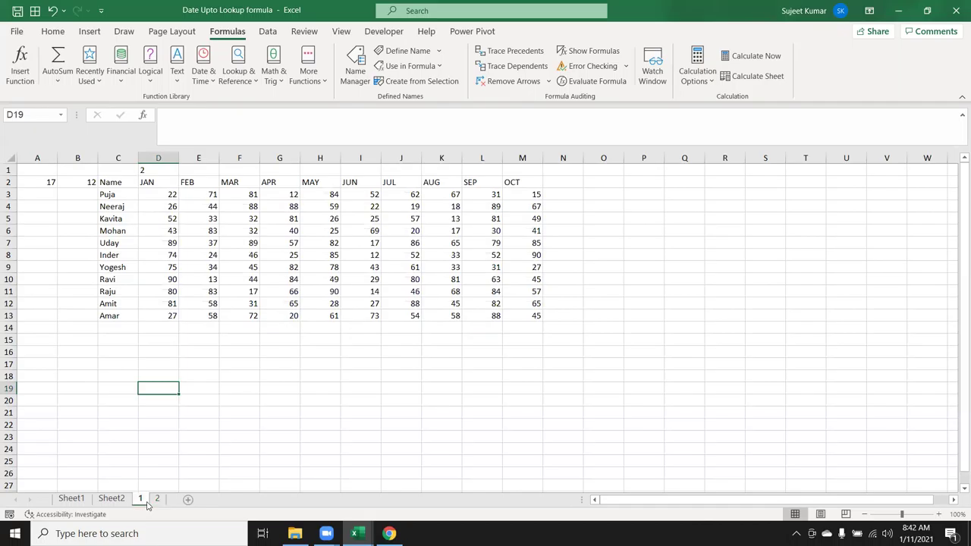
pyautogui.click(158, 500)
pyautogui.click(144, 501)
pyautogui.click(158, 500)
pyautogui.click(141, 500)
pyautogui.click(175, 195)
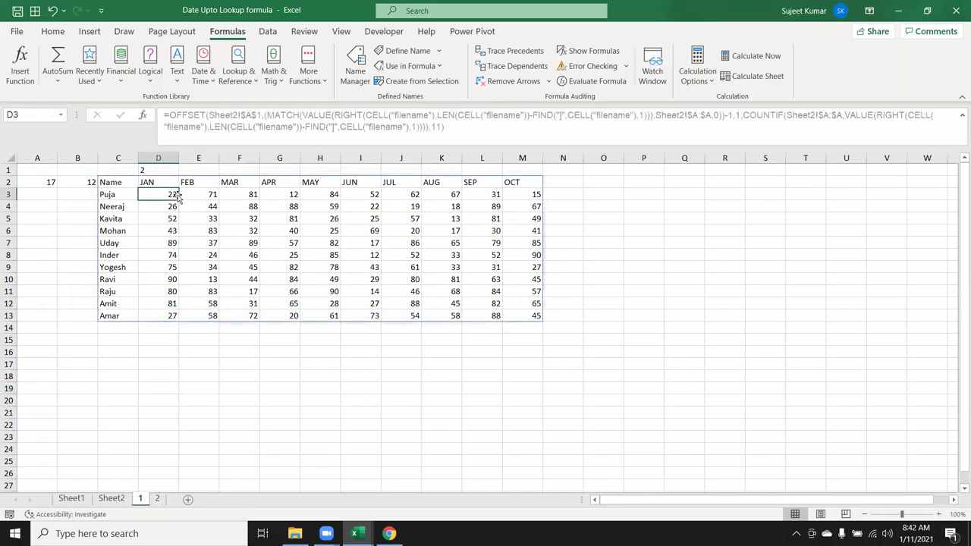
pyautogui.click(157, 168)
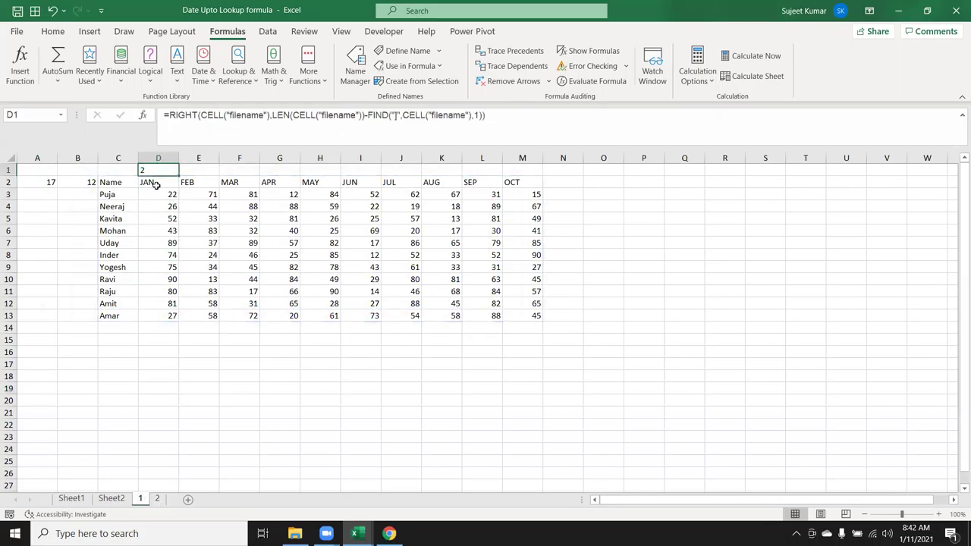
pyautogui.click(160, 192)
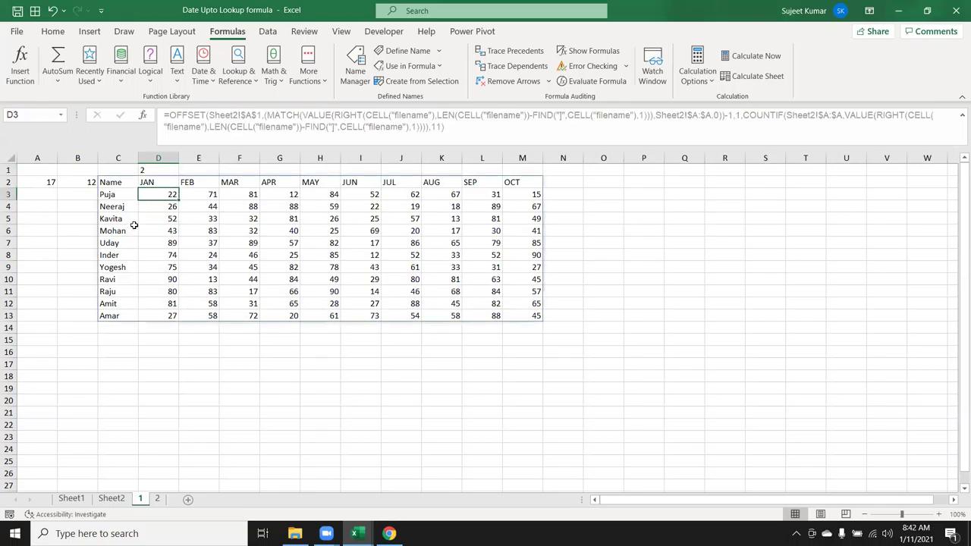
pyautogui.click(157, 499)
pyautogui.click(175, 193)
pyautogui.click(111, 498)
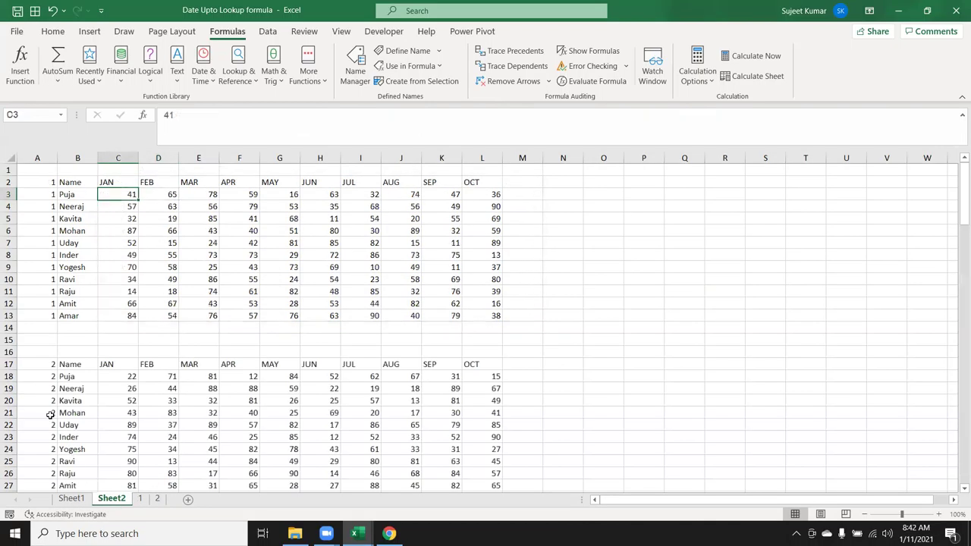
pyautogui.click(157, 499)
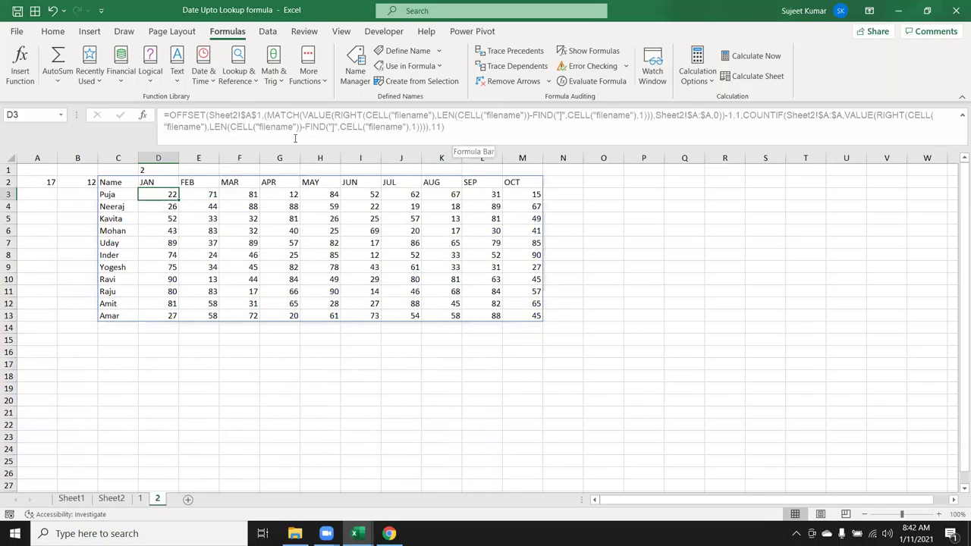
# - Delete the sheet named 2
pyautogui.rightClick(154, 500)
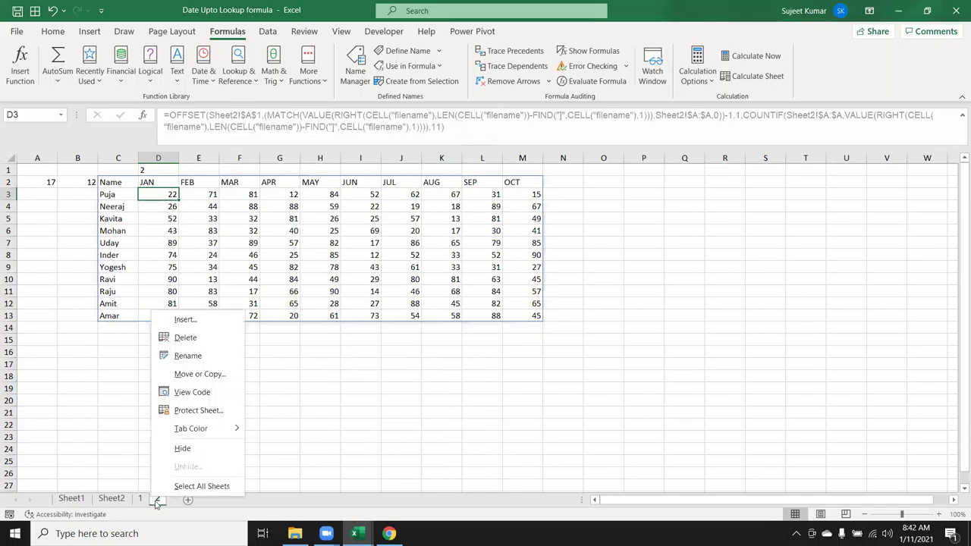
pyautogui.click(185, 337)
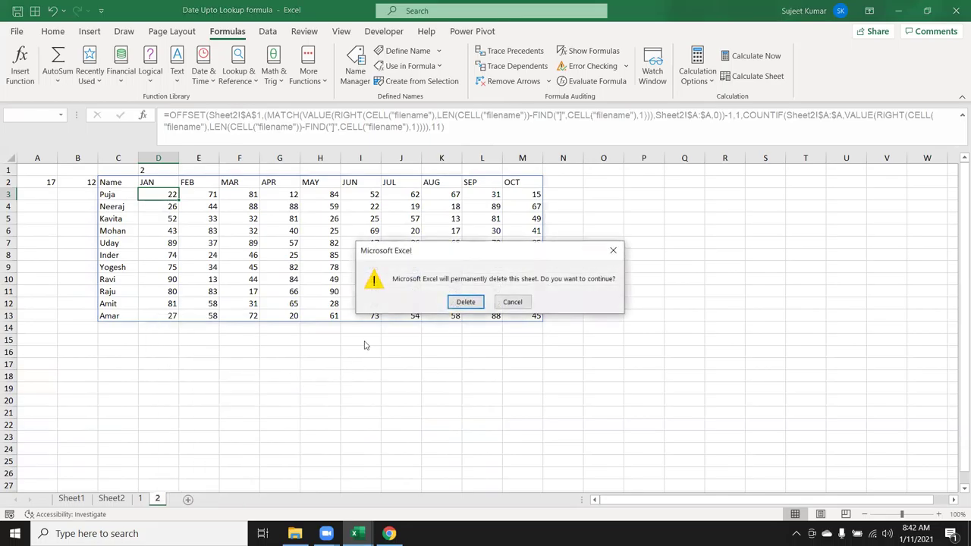
pyautogui.click(462, 301)
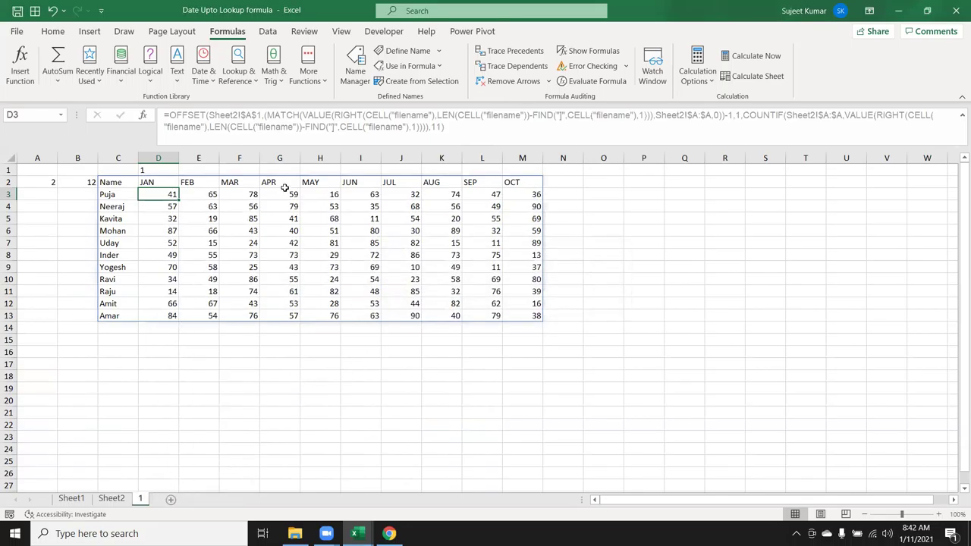
# - Inspect D3 and re-enter C2's OFFSET formula, which now returns #VALUE!
pyautogui.click(211, 113)
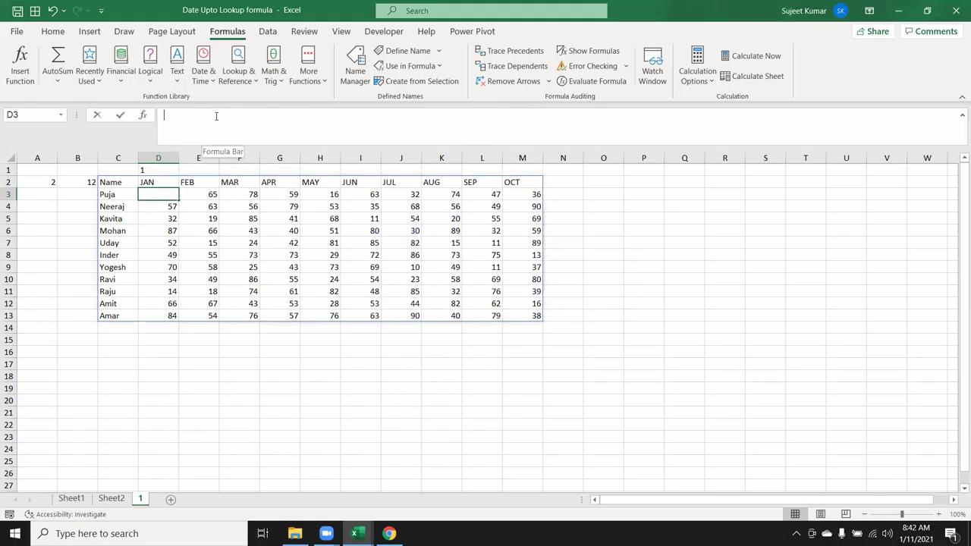
pyautogui.click(129, 182)
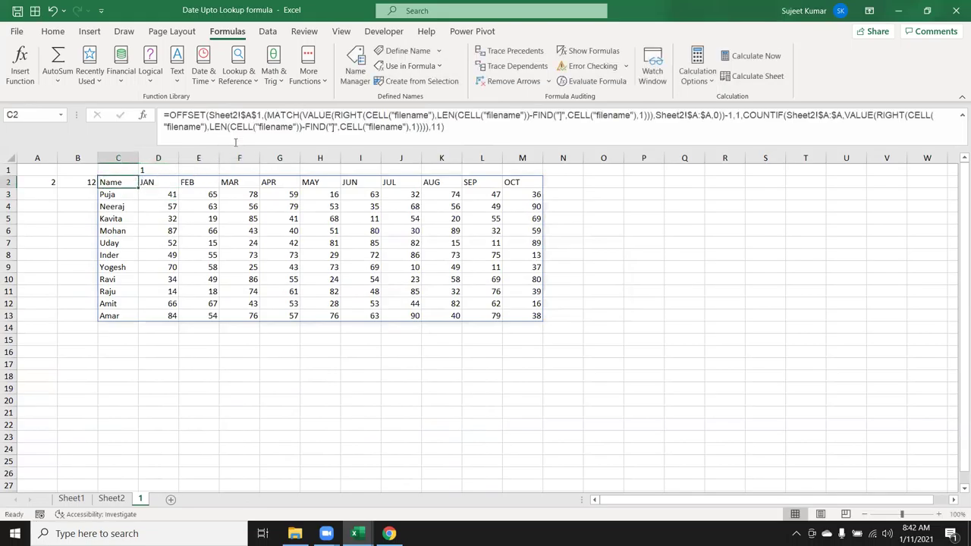
pyautogui.click(364, 115)
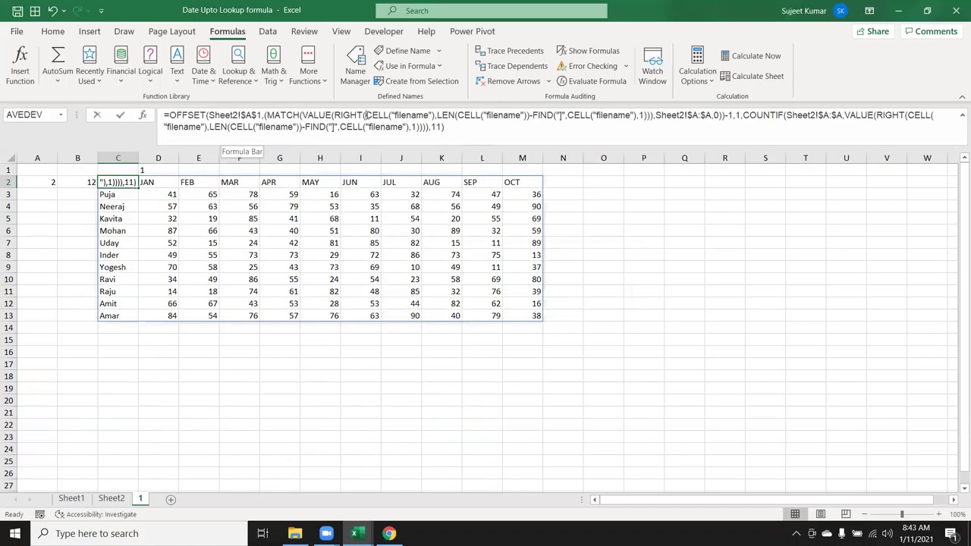
pyautogui.moveTo(365, 115); pyautogui.dragTo(376, 115)
pyautogui.click(334, 115)
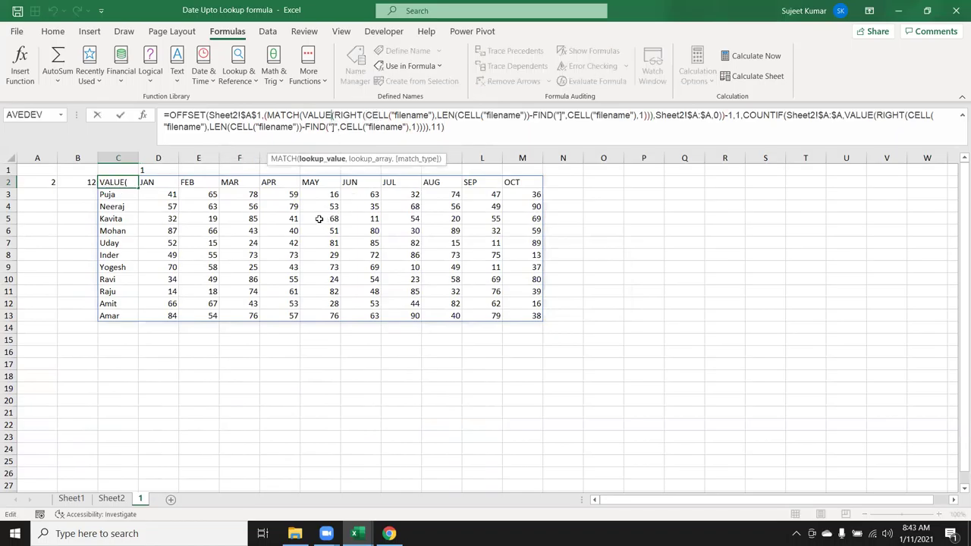
pyautogui.click(230, 365)
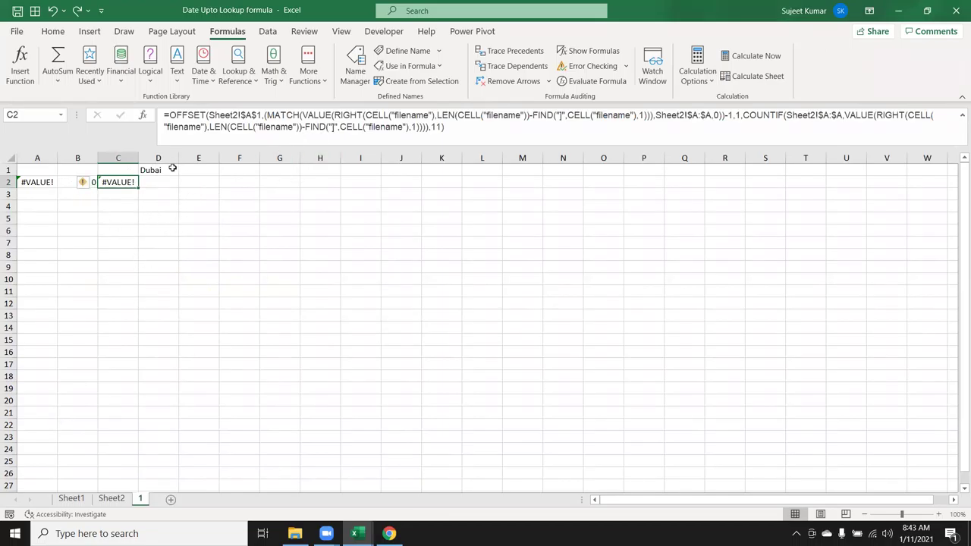
# - Inspect the D1, C2 and A2 formulas until block 1's table spills across C2:M13 again
pyautogui.click(173, 168)
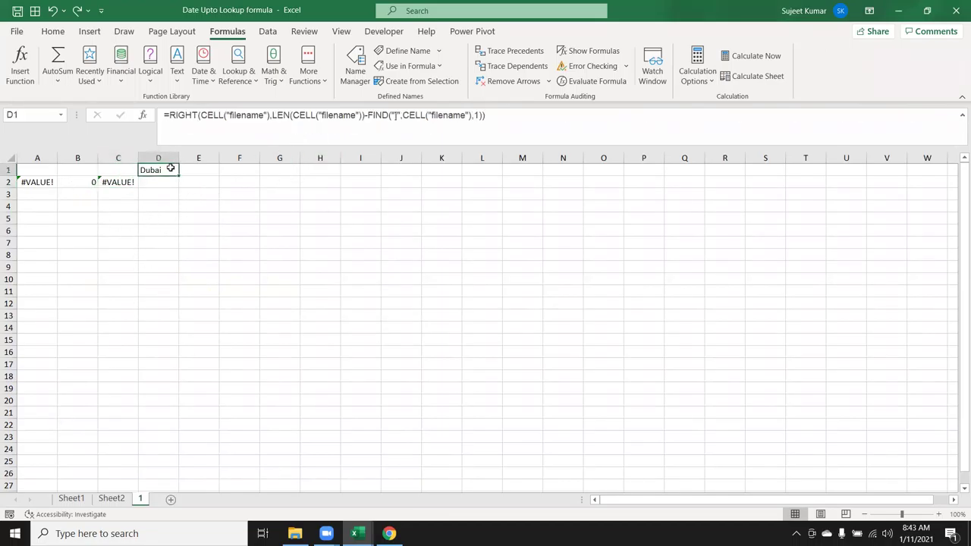
pyautogui.click(316, 114)
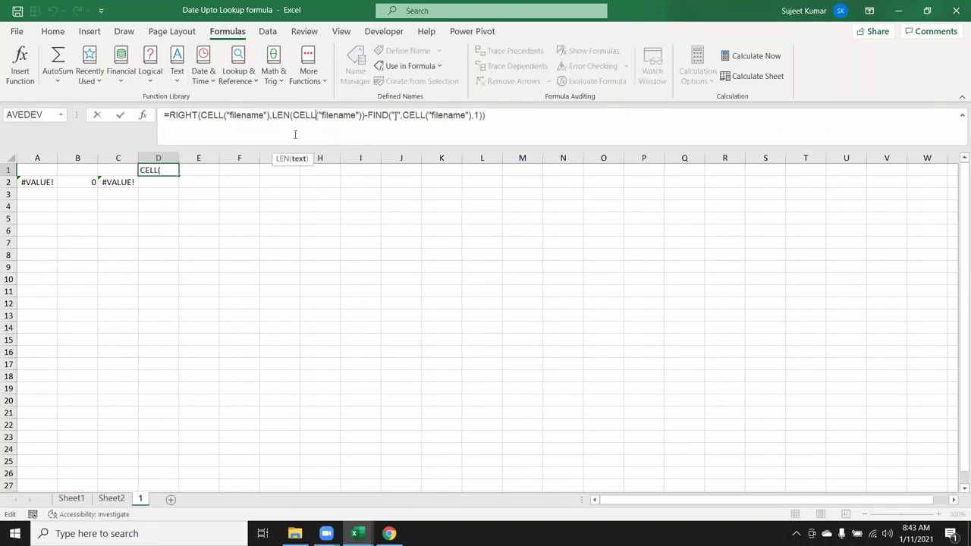
pyautogui.press('Escape')
pyautogui.click(134, 180)
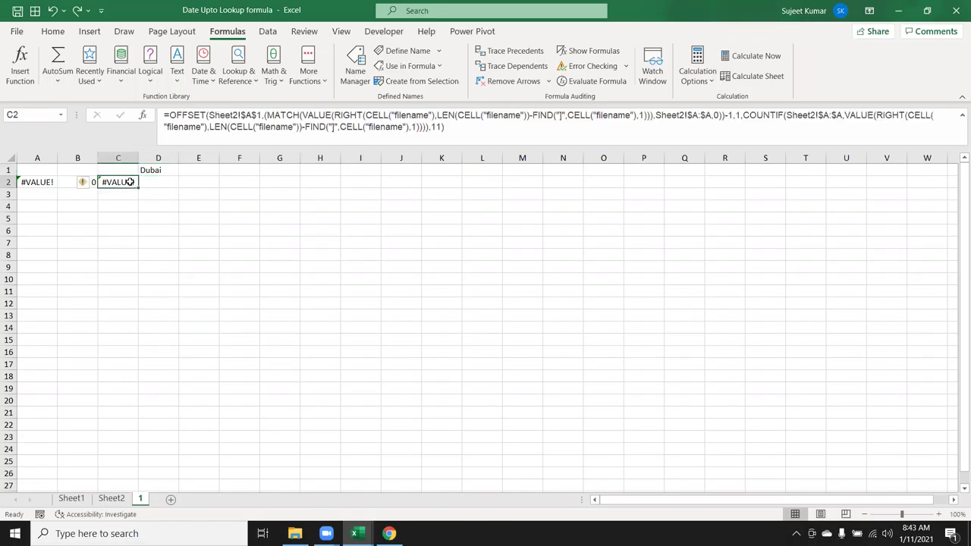
pyautogui.click(21, 184)
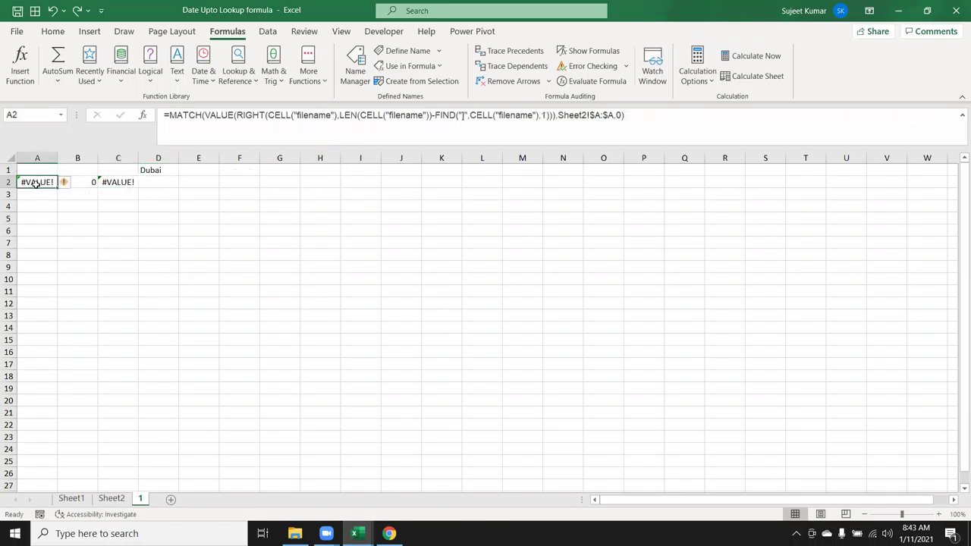
pyautogui.click(130, 181)
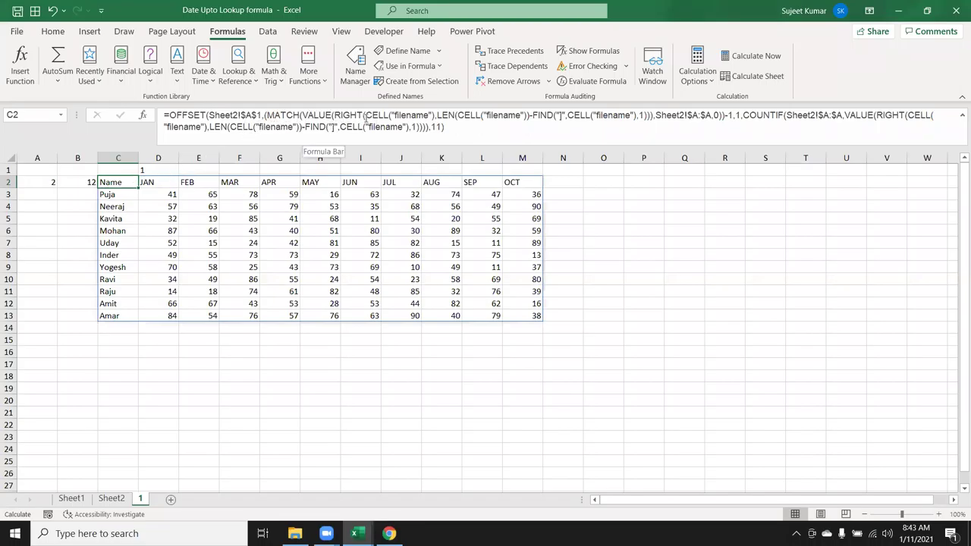
# - Replace MATCH's VALUE(RIGHT(CELL(...))) lookup value in C2's OFFSET formula with a reference to A1
pyautogui.moveTo(365, 115); pyautogui.dragTo(380, 116)
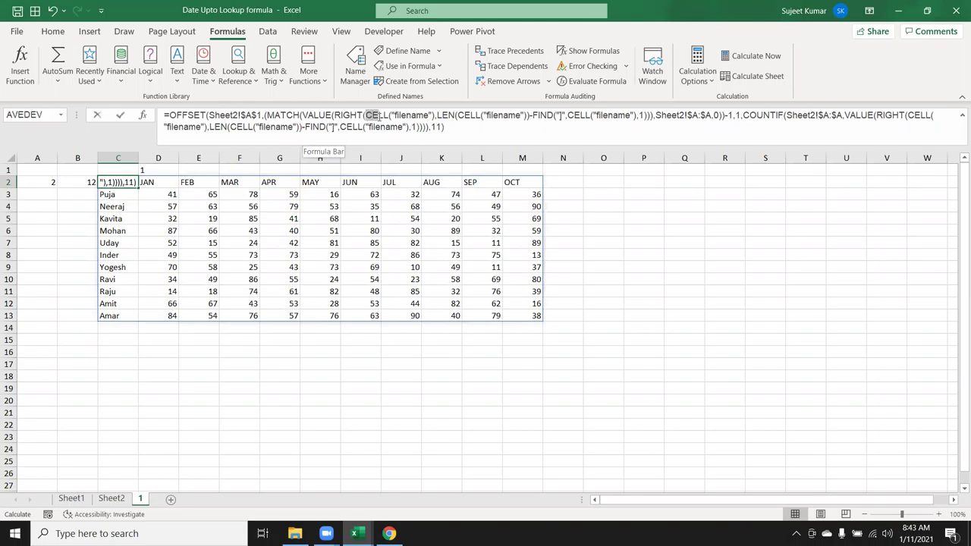
pyautogui.moveTo(301, 115); pyautogui.dragTo(653, 116)
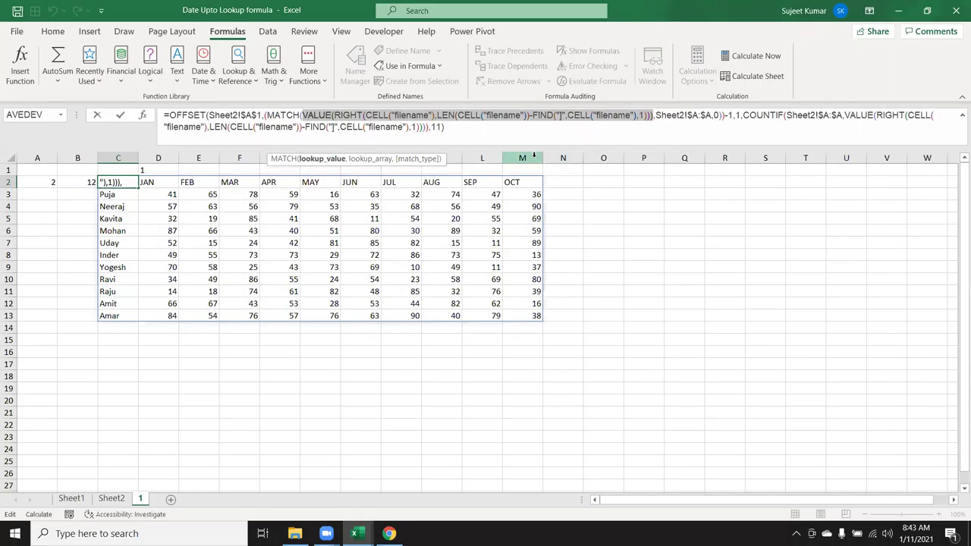
pyautogui.hotkey('ctrl', 'x')
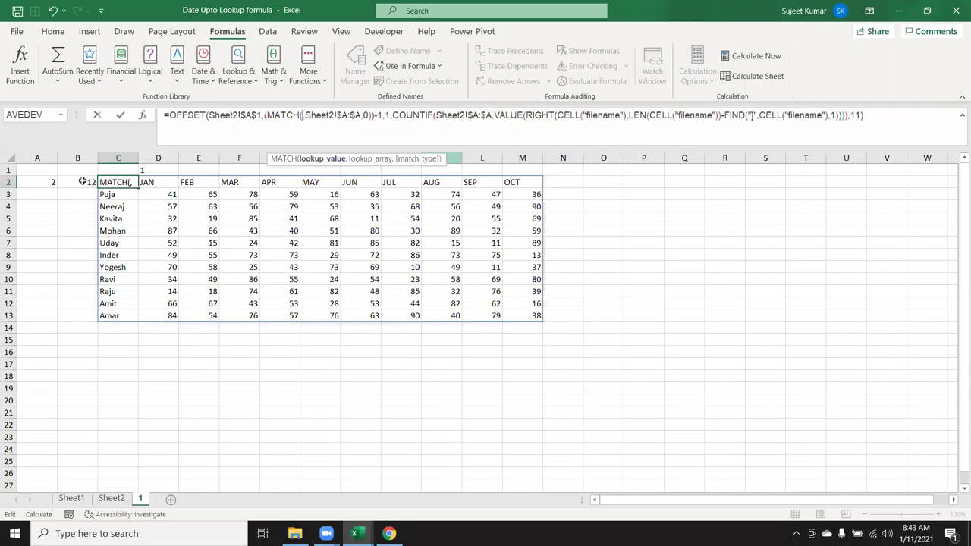
pyautogui.click(36, 168)
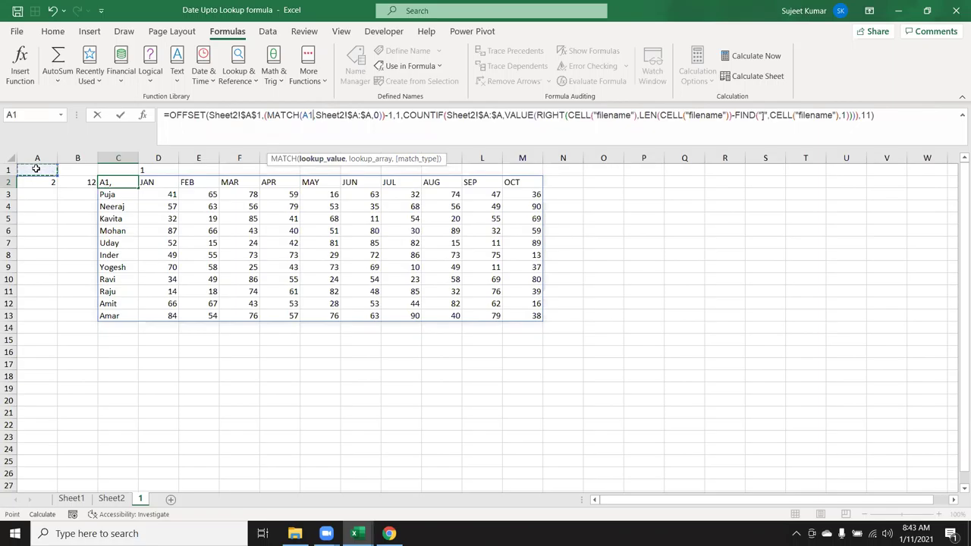
pyautogui.press('Return')
# - Enter the cut sheet-name lookup as a formula in helper cell A1, starting it with '='
pyautogui.click(38, 168)
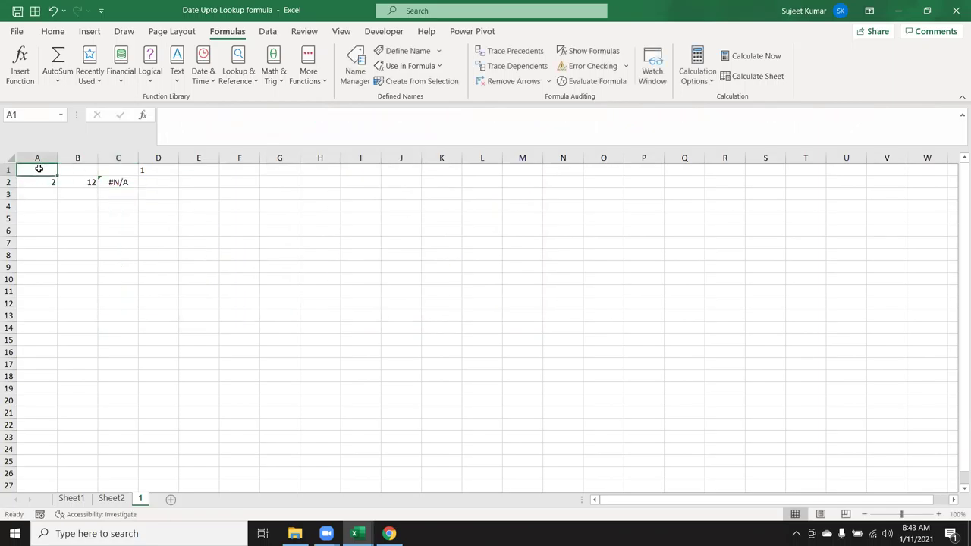
pyautogui.doubleClick(39, 169)
pyautogui.hotkey('ctrl', 'v')
pyautogui.click(162, 114)
pyautogui.write('=')
pyautogui.press('Return')
# - Return to C2 and begin editing the COUNTIF criterion in its formula
pyautogui.press('Up')
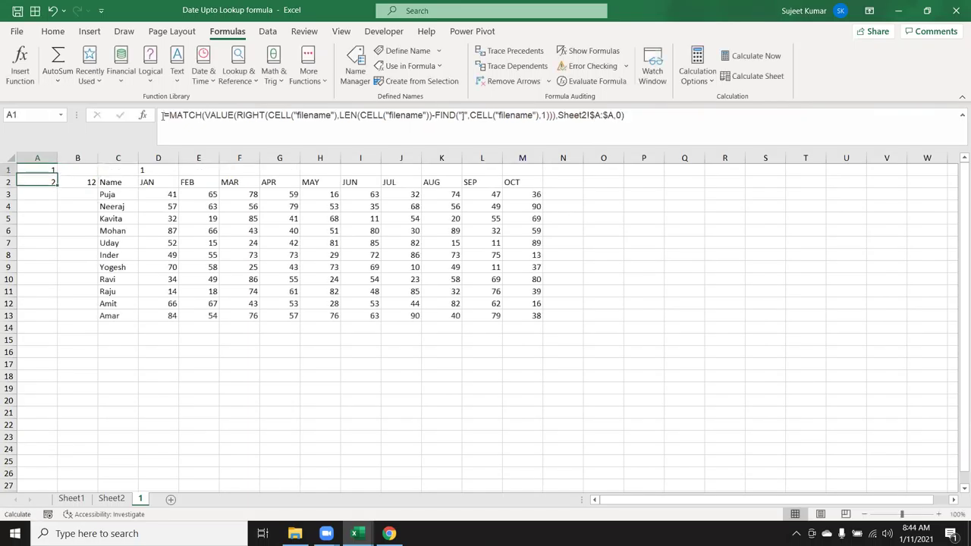
pyautogui.press('Right')
pyautogui.press('Right')
pyautogui.press('Down')
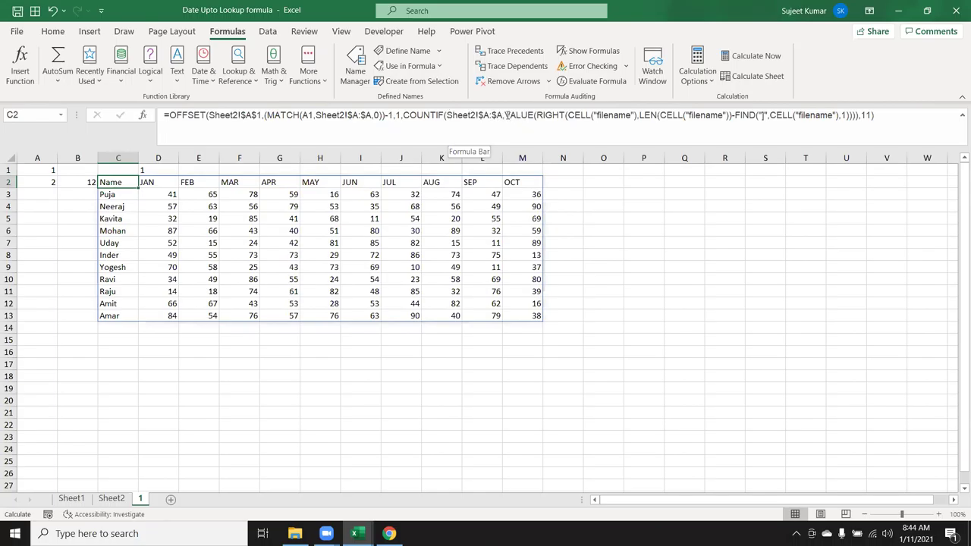
pyautogui.click(506, 115)
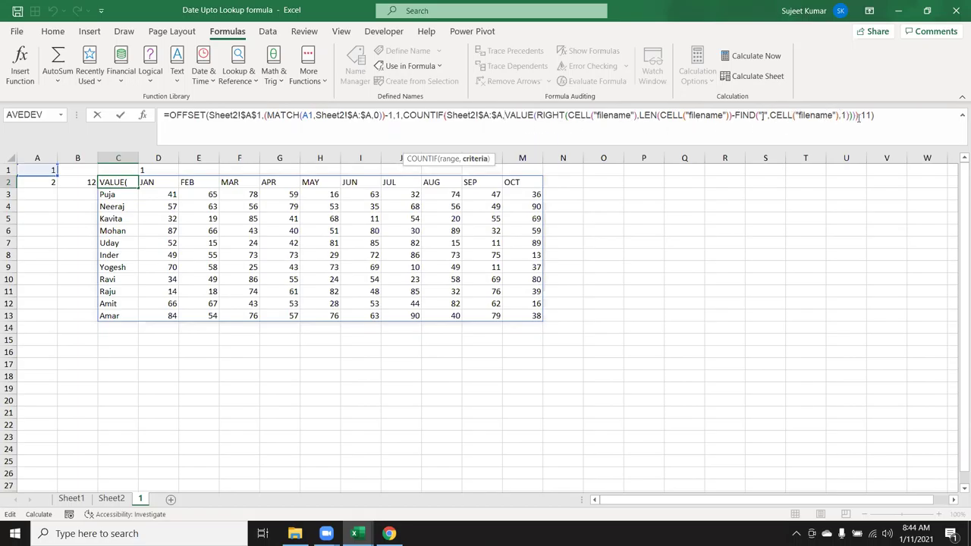
# - Replace C2's COUNTIF sheet-name criteria with a direct reference to A1
pyautogui.keyDown('shift'); pyautogui.click(859, 117); pyautogui.keyUp('shift')
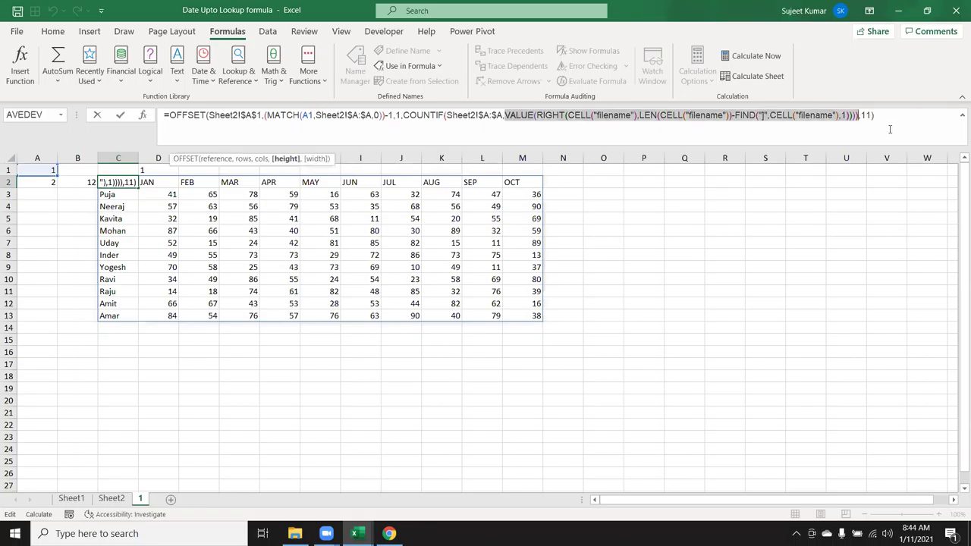
pyautogui.hotkey('shift', 'Left')
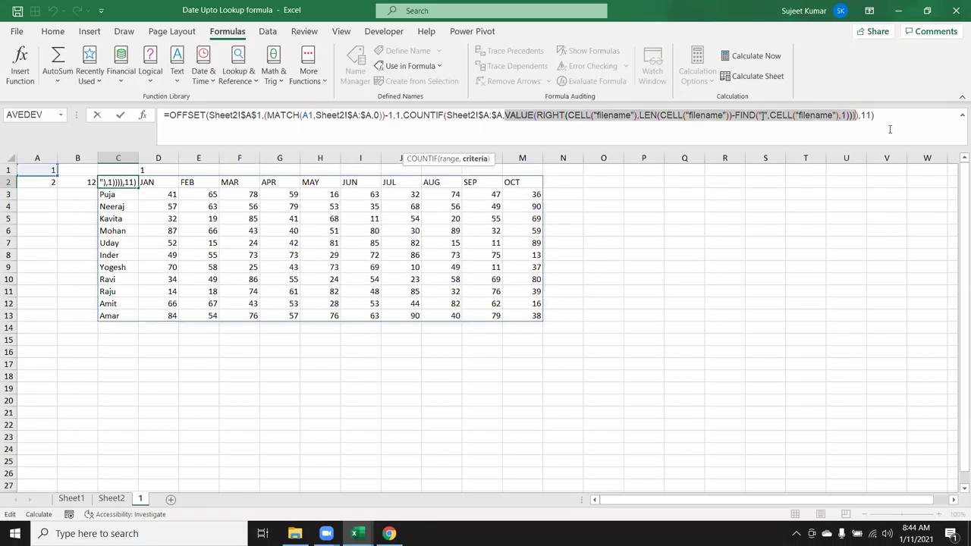
pyautogui.hotkey('shift', 'Right')
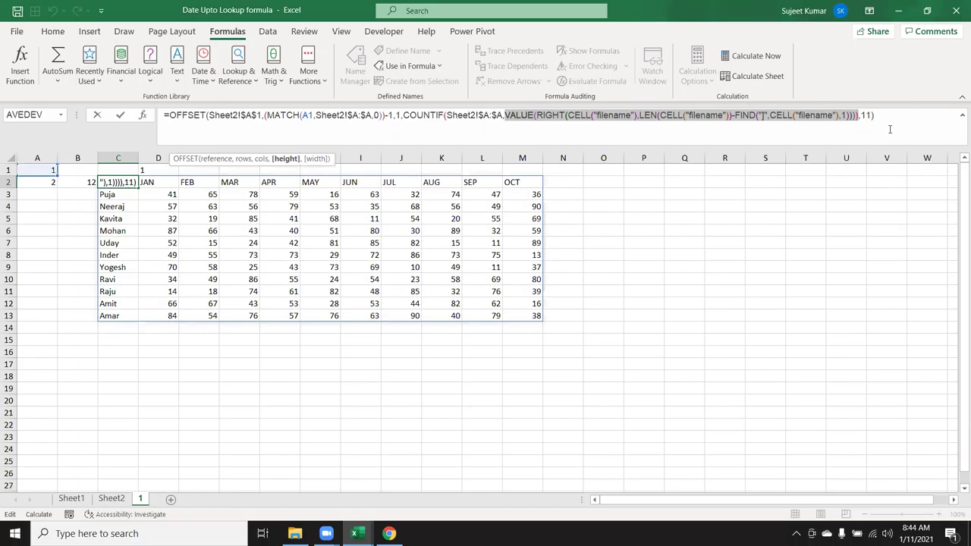
pyautogui.hotkey('shift', 'Left')
pyautogui.press('Delete')
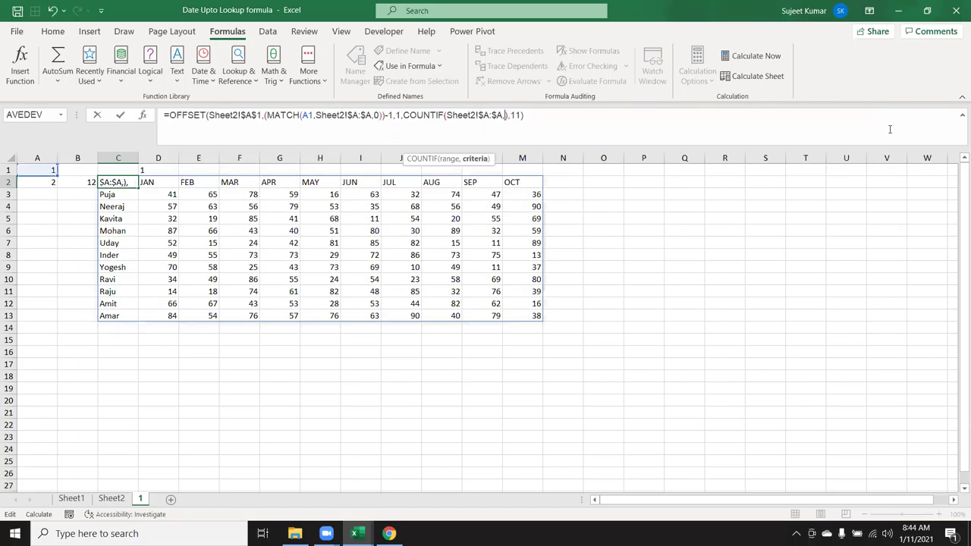
pyautogui.click(45, 170)
pyautogui.press('Return')
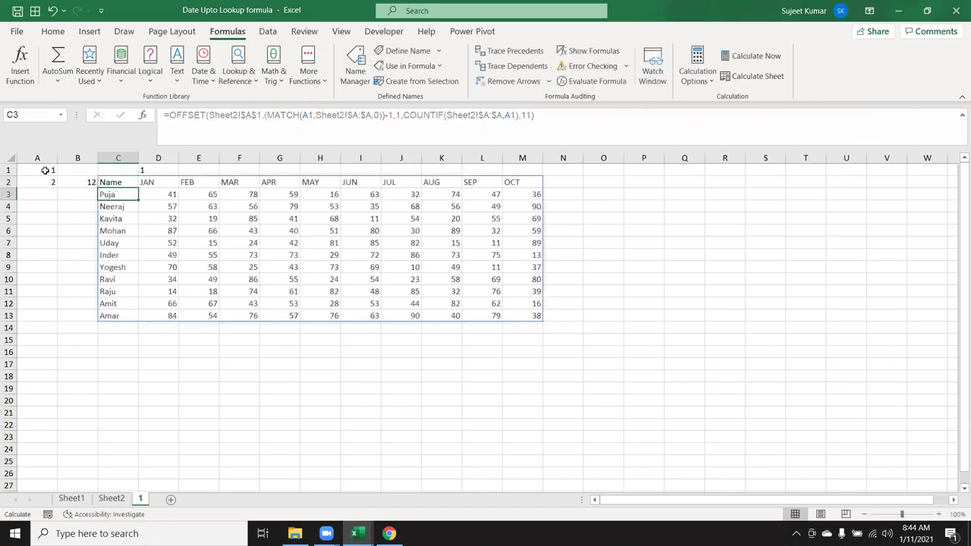
# - Clear the helper values from A2, B2 and D1
pyautogui.click(43, 182)
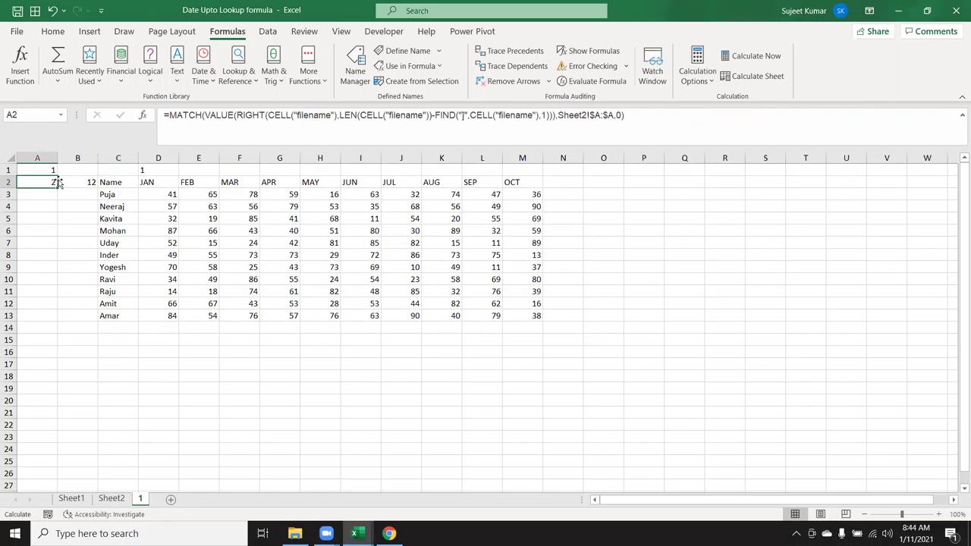
pyautogui.press('Delete')
pyautogui.press('Right')
pyautogui.press('Delete')
pyautogui.press('Right')
pyautogui.press('Right')
pyautogui.press('Up')
pyautogui.press('Delete')
pyautogui.press('Down')
pyautogui.press('Down')
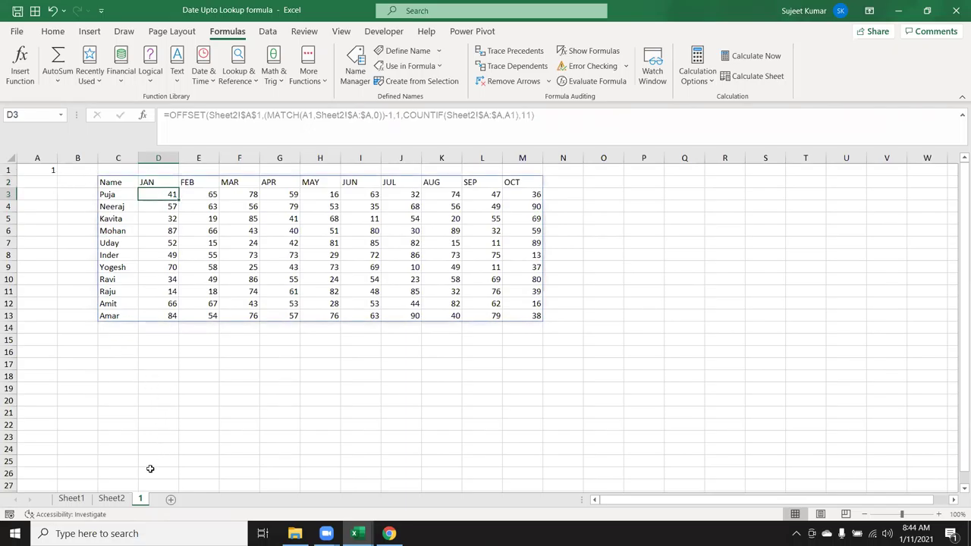
# - Copy sheet 1 into a new sheet and rename it 2
pyautogui.moveTo(164, 496)
pyautogui.mouseDown()
pyautogui.moveTo(182, 495)
pyautogui.moveTo(171, 498)
pyautogui.mouseUp()
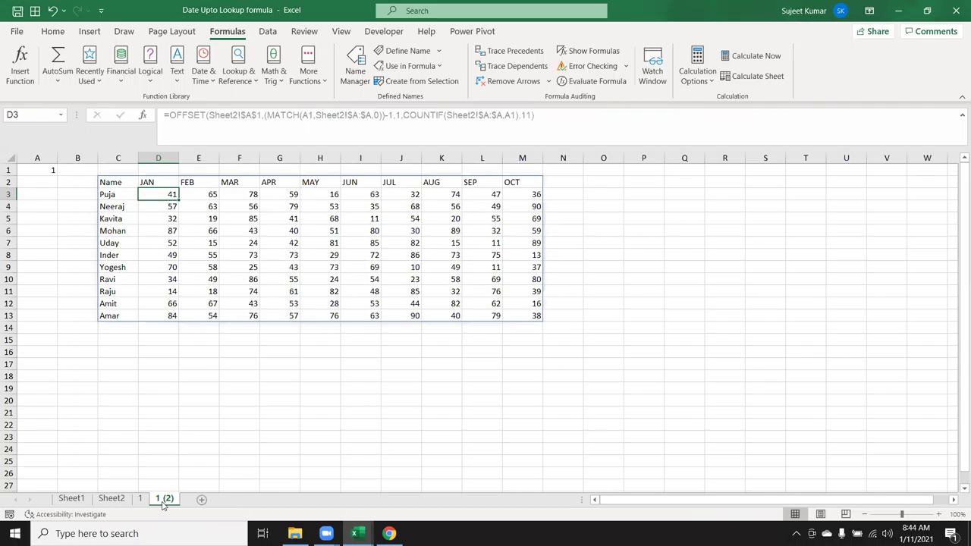
pyautogui.doubleClick(163, 499)
pyautogui.write('2')
pyautogui.press('Return')
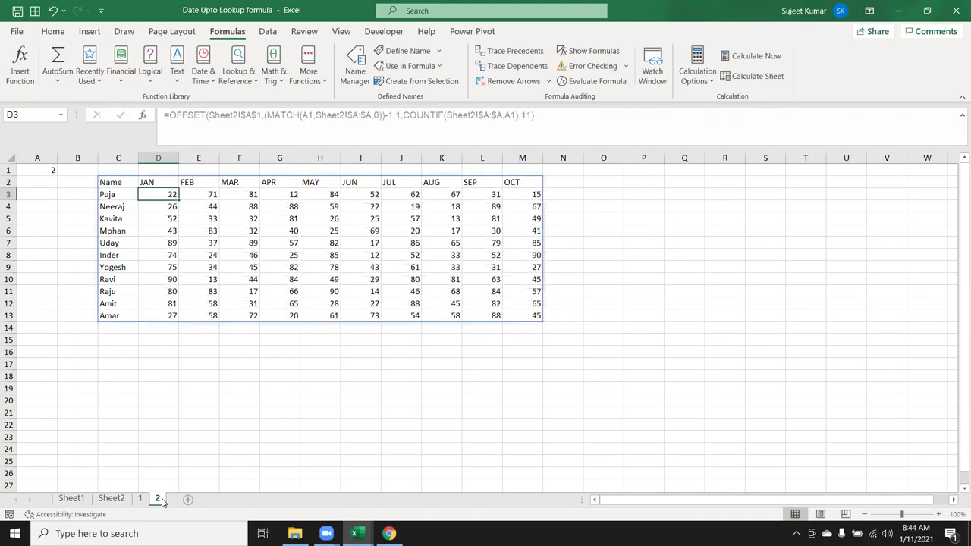
# - Compare sheet 2 with sheet 1 and select A1's sheet-number formula
pyautogui.click(157, 499)
pyautogui.click(143, 499)
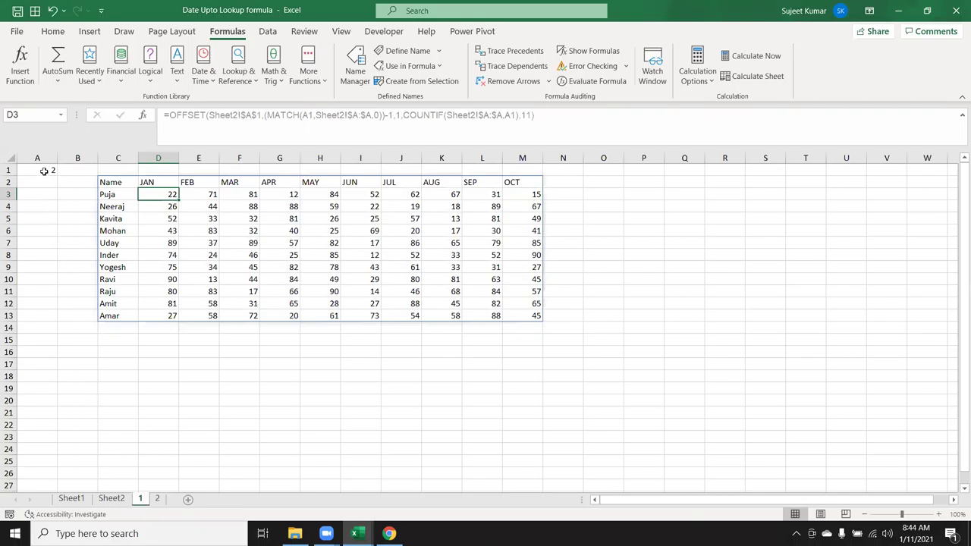
pyautogui.click(45, 172)
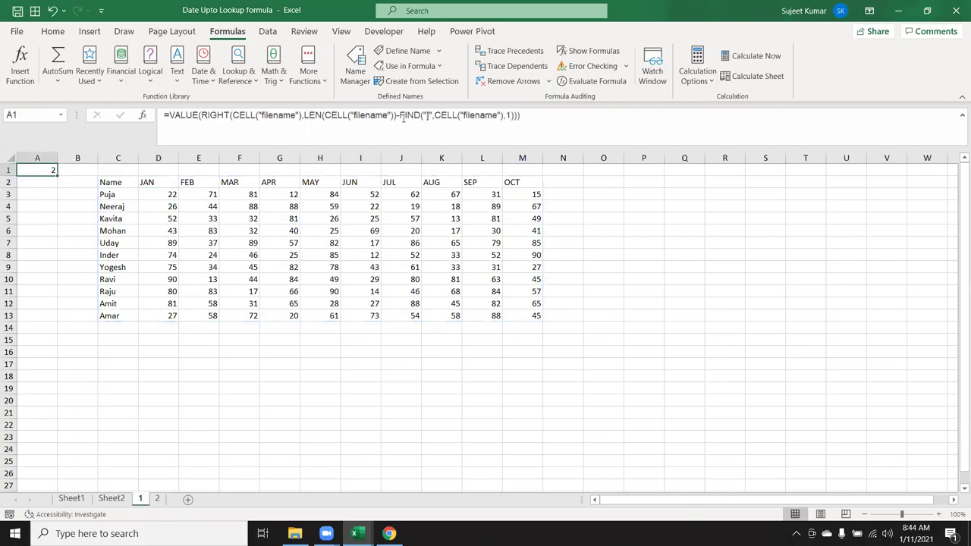
# - Add B1 as the reference argument to the earlier CELL("filename") calls in A1's formula
pyautogui.click(518, 115)
pyautogui.press('Left')
pyautogui.press('Left')
pyautogui.press('Left')
pyautogui.press('Left')
pyautogui.press('Left')
pyautogui.press('Left')
pyautogui.press('Left')
pyautogui.press('Left')
pyautogui.press('Left')
pyautogui.press('Left')
pyautogui.press('Left')
pyautogui.press('Left')
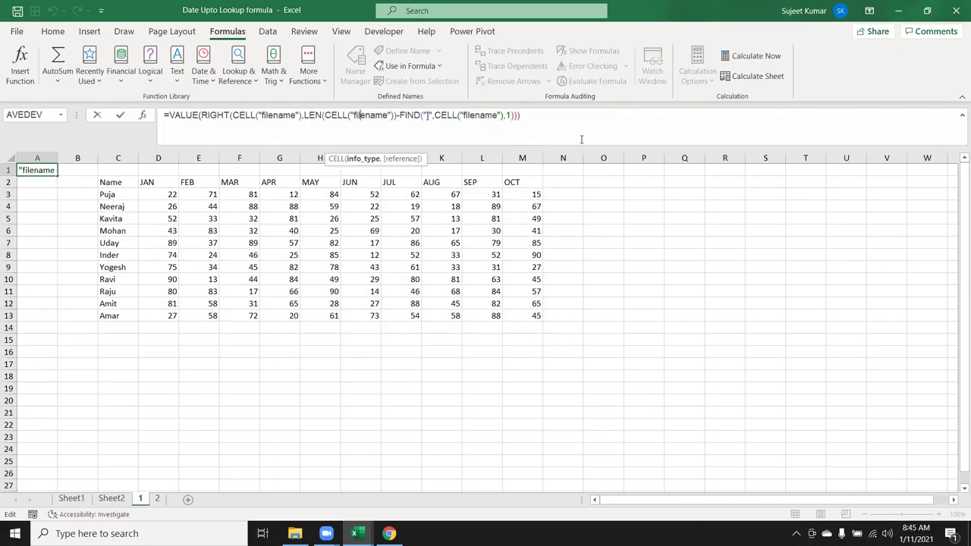
pyautogui.press('Right')
pyautogui.press('Right')
pyautogui.press('Right')
pyautogui.press('Right')
pyautogui.press('Left')
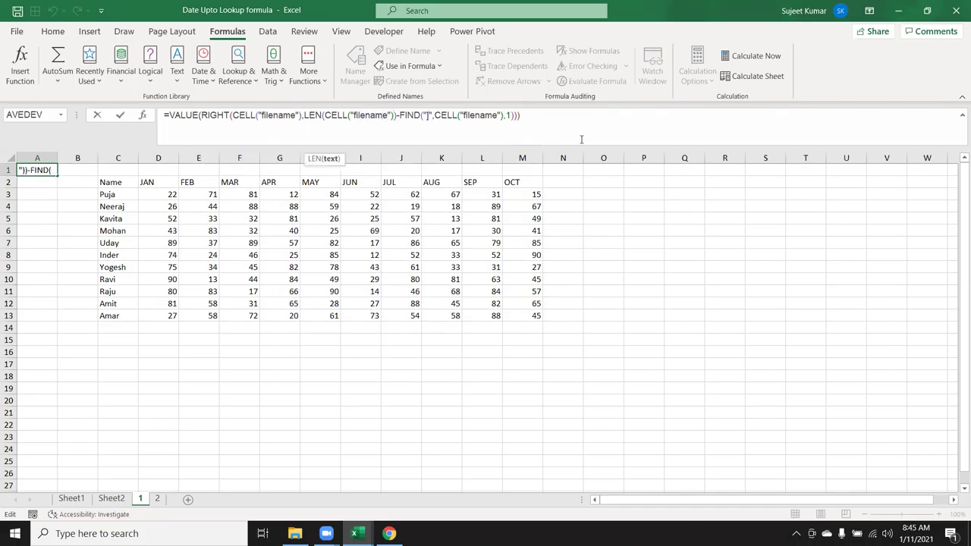
pyautogui.press('Left')
pyautogui.write(',')
pyautogui.click(93, 172)
pyautogui.press('Return')
pyautogui.press('Up')
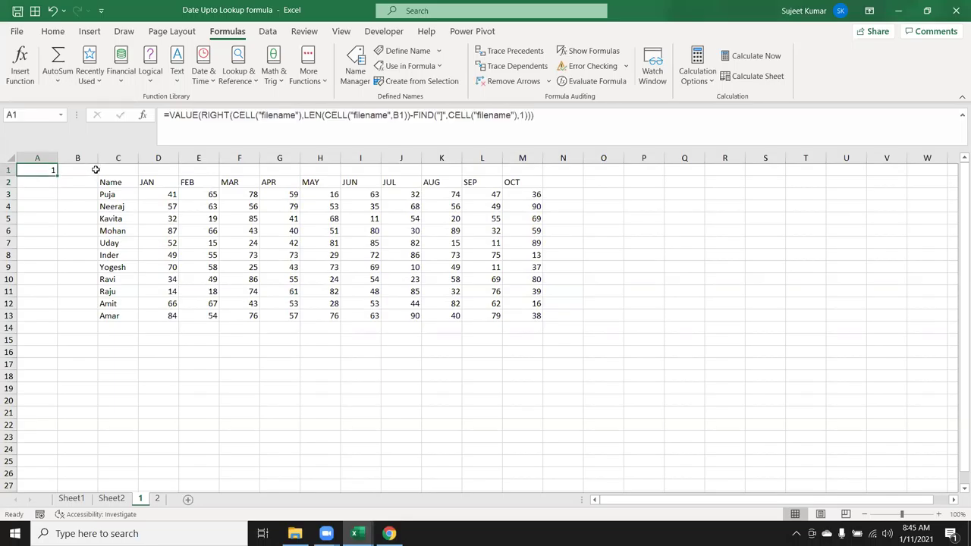
# - Add B1 to the last CELL call in A1's formula and confirm B1 is empty
pyautogui.click(516, 115)
pyautogui.press('Left')
pyautogui.write(',')
pyautogui.click(90, 168)
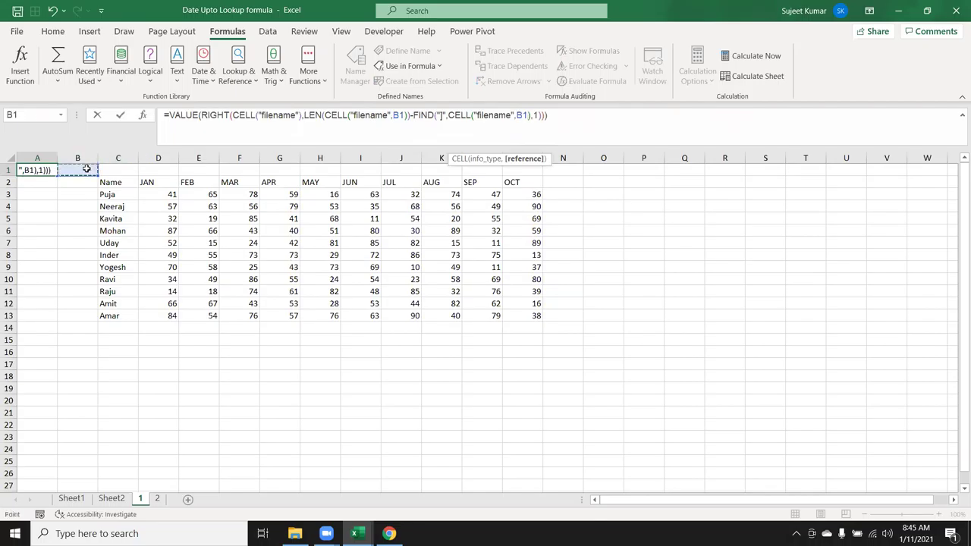
pyautogui.press('Return')
pyautogui.click(86, 167)
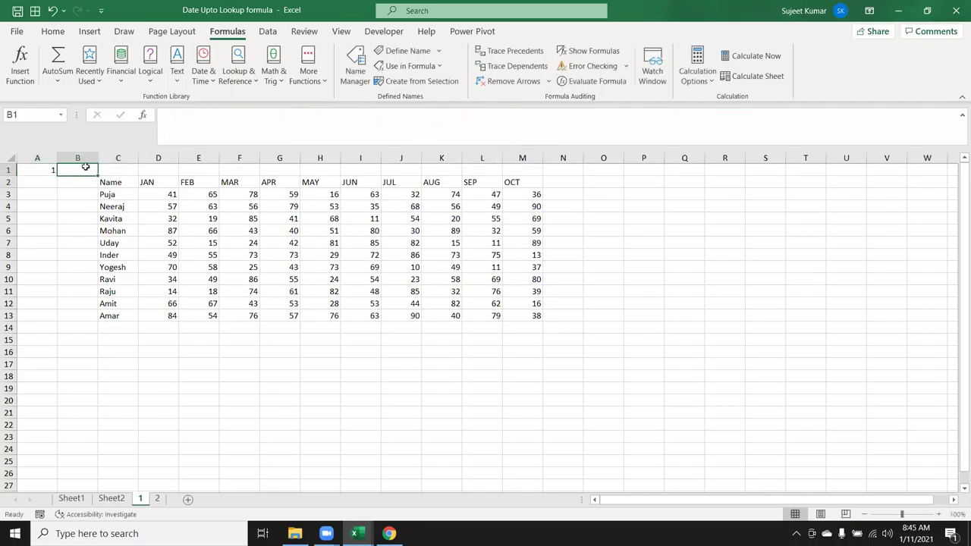
pyautogui.click(44, 168)
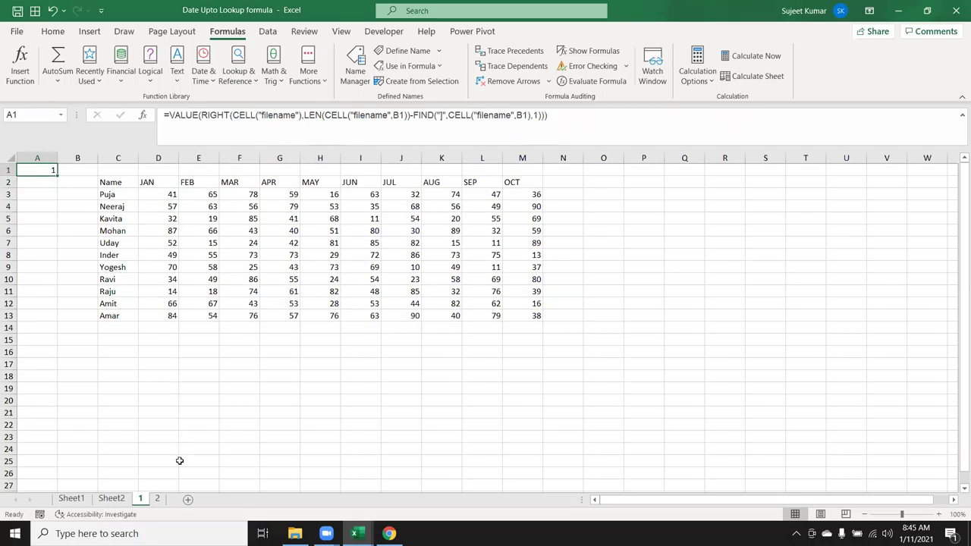
# - Delete the sheet named 2, confirming the deletion
pyautogui.click(157, 500)
pyautogui.rightClick(157, 500)
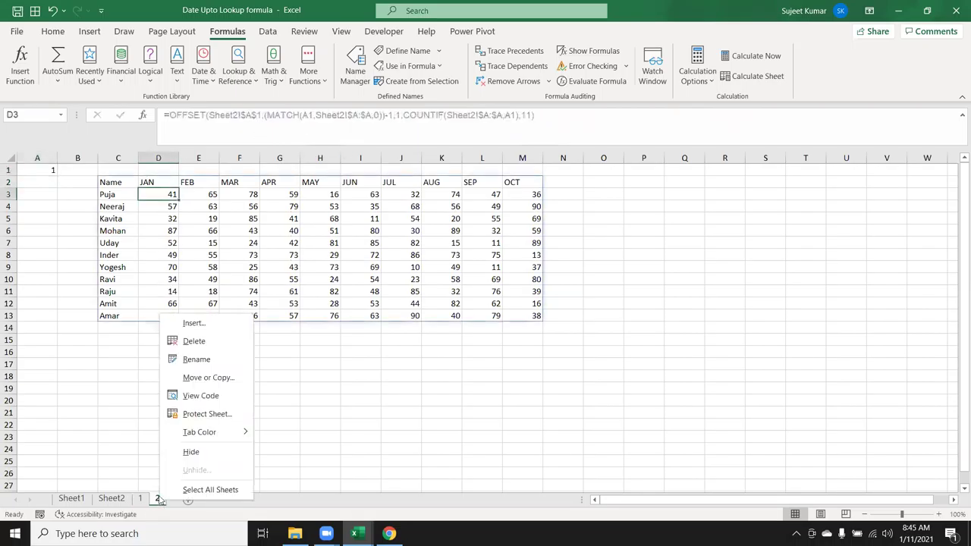
pyautogui.click(197, 341)
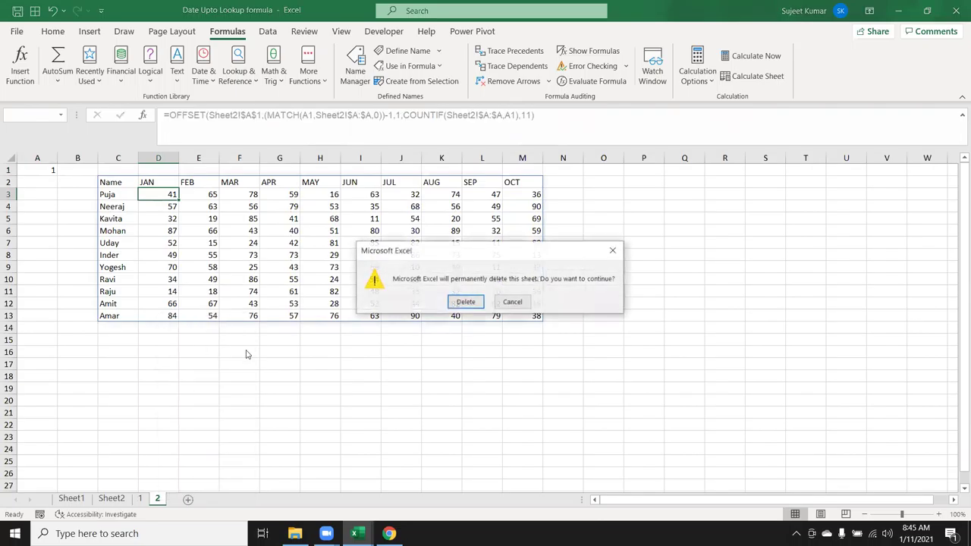
pyautogui.click(462, 301)
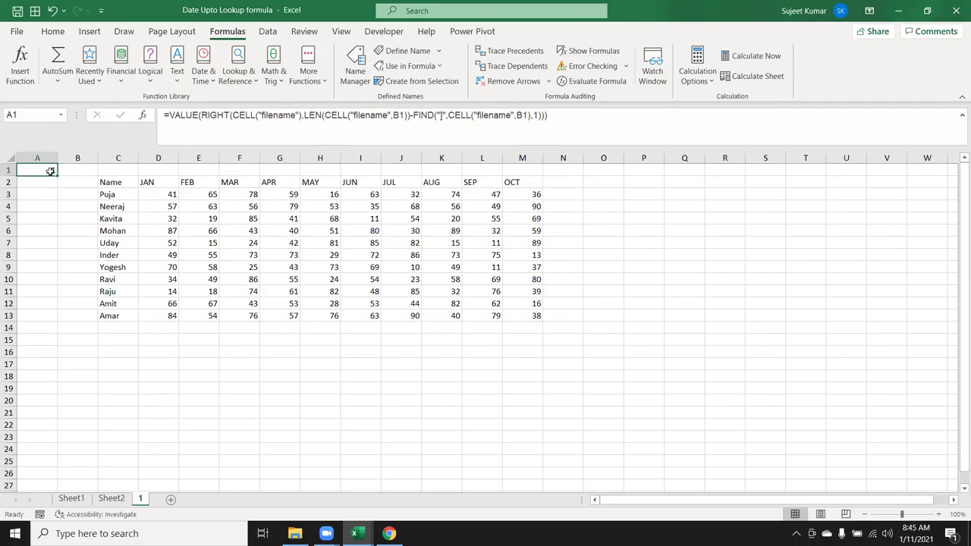
# - Copy sheet 1 as a new sheet named 2, then copy sheet 2 as sheet 3
pyautogui.moveTo(140, 501); pyautogui.dragTo(166, 502)
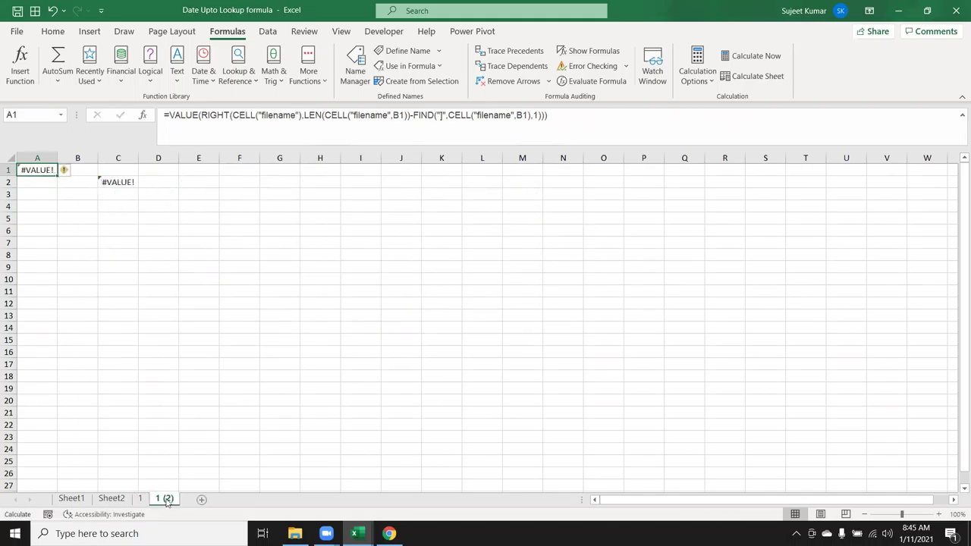
pyautogui.doubleClick(165, 500)
pyautogui.write('2')
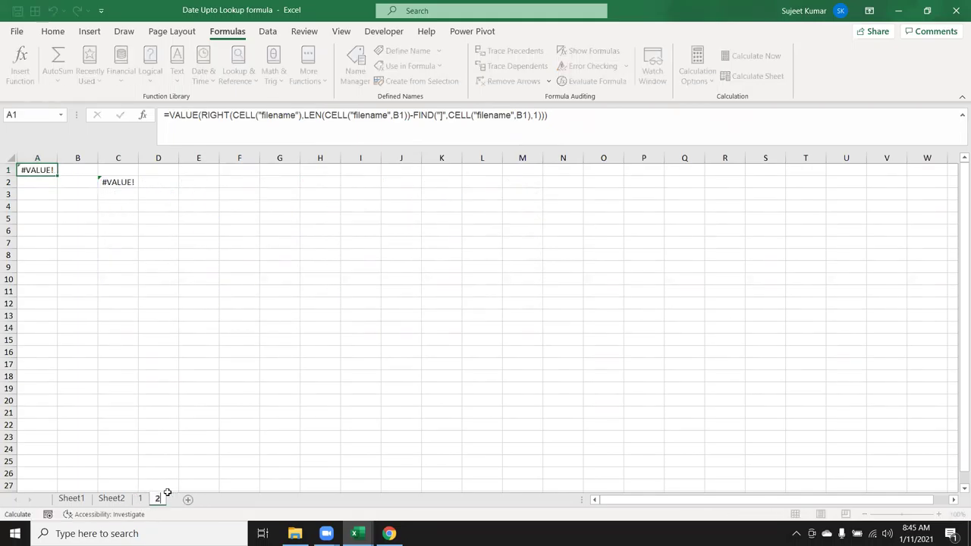
pyautogui.press('Return')
pyautogui.moveTo(166, 493); pyautogui.dragTo(184, 497)
pyautogui.doubleClick(183, 498)
pyautogui.write('3')
pyautogui.press('Return')
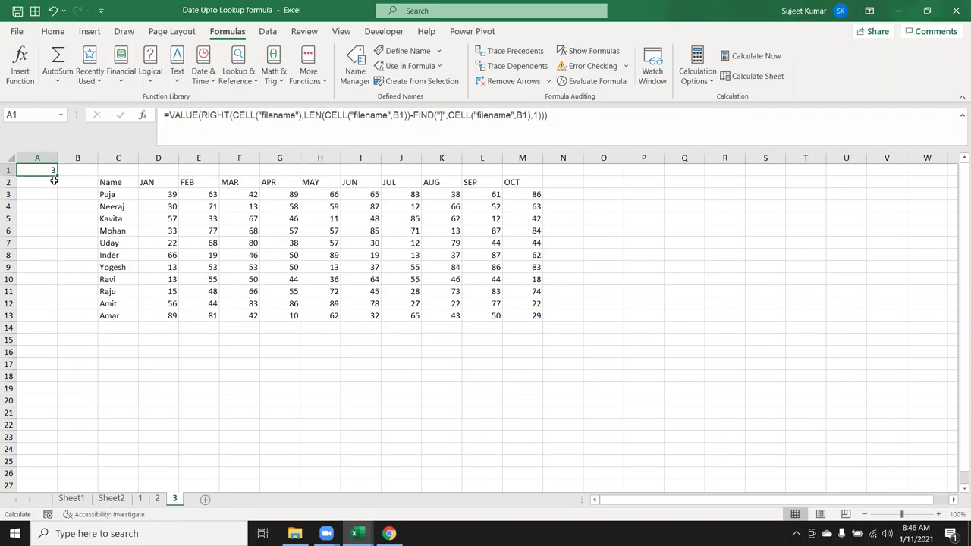
# - Inspect Sheet2's column-A numbers for blocks 1 and 3, then select sheet 1's C2 lookup formula
pyautogui.click(53, 179)
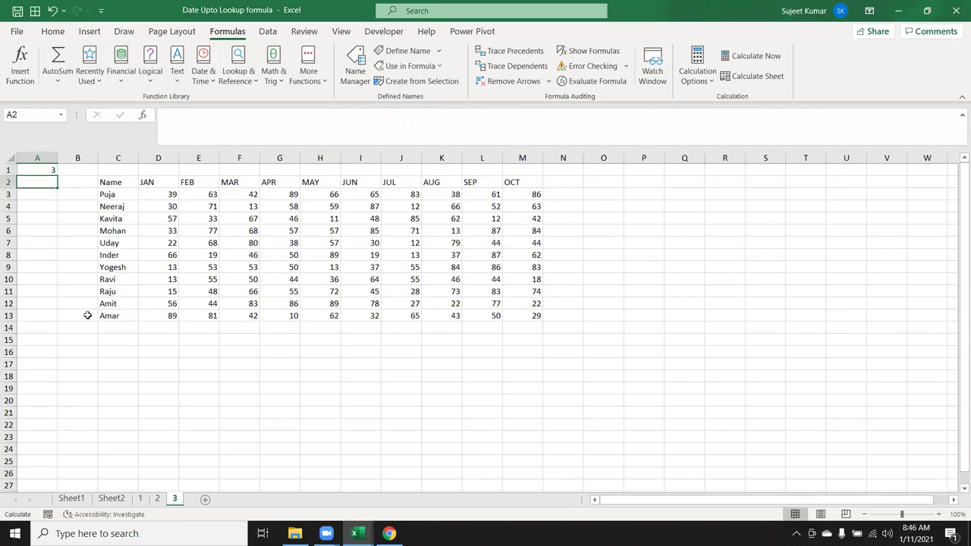
pyautogui.click(106, 499)
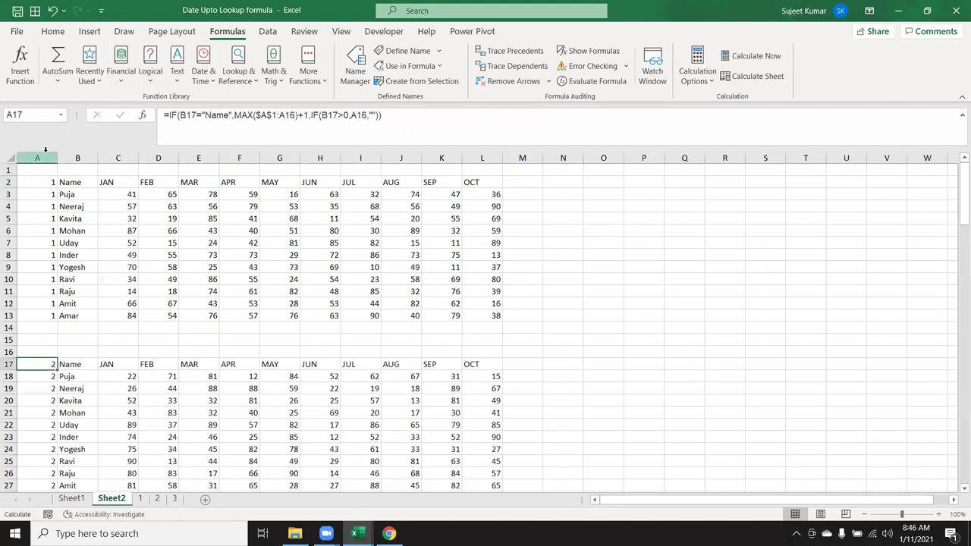
pyautogui.moveTo(36, 185); pyautogui.dragTo(36, 255)
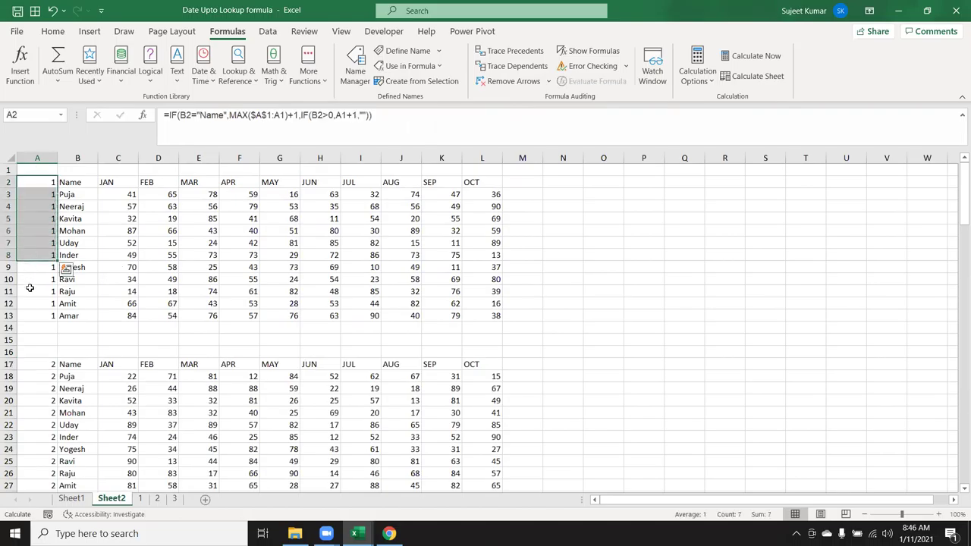
pyautogui.scroll(-4, 49, 361)
pyautogui.click(44, 400)
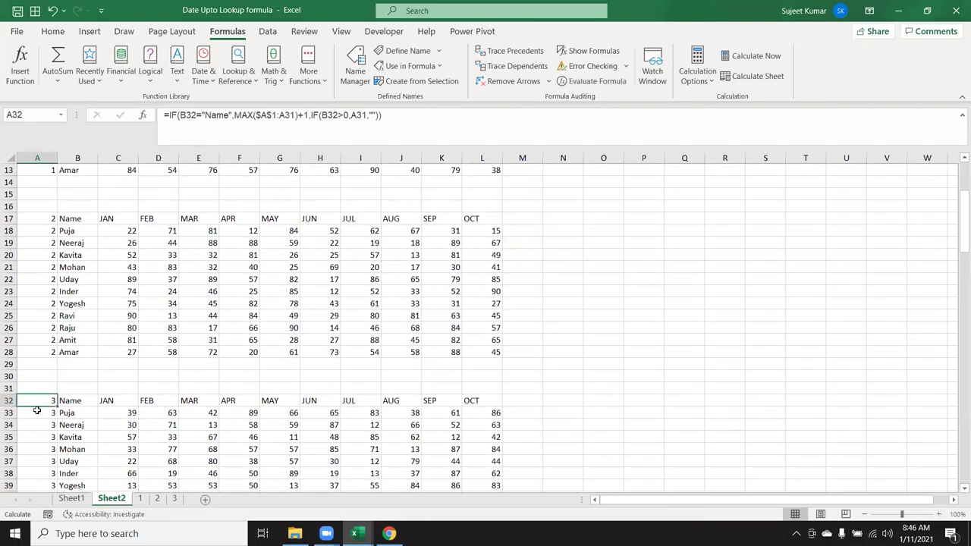
pyautogui.scroll(-1, 45, 414)
pyautogui.scroll(-3, 47, 414)
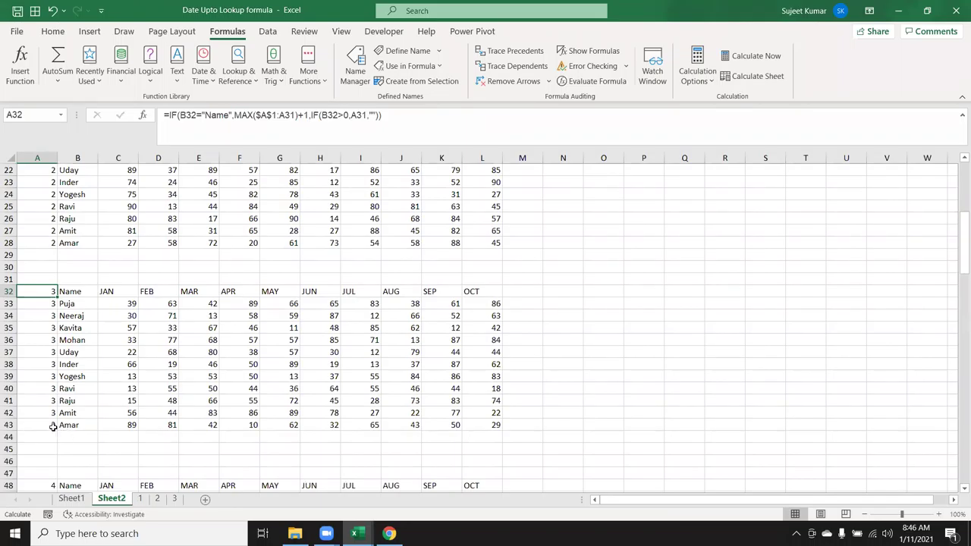
pyautogui.keyDown('shift'); pyautogui.click(53, 426); pyautogui.keyUp('shift')
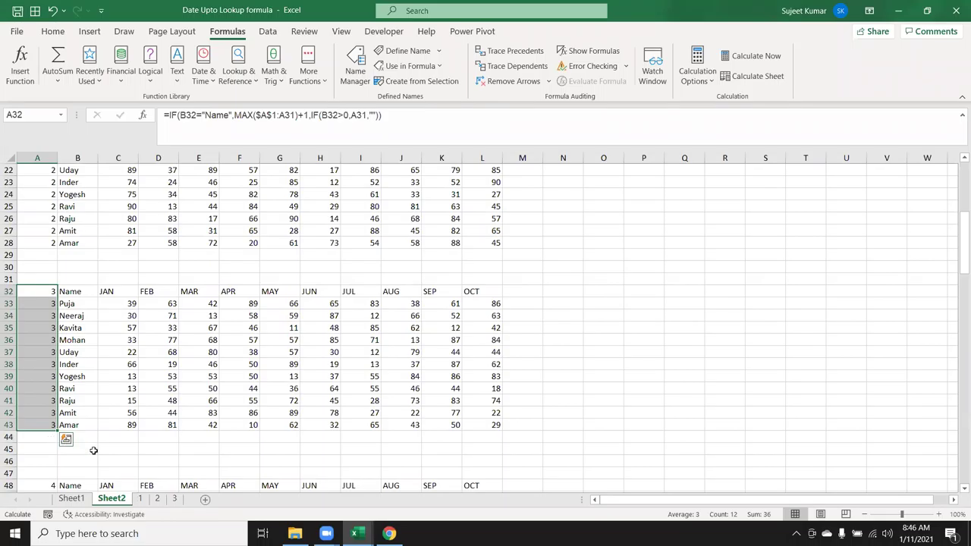
pyautogui.click(143, 499)
pyautogui.click(116, 181)
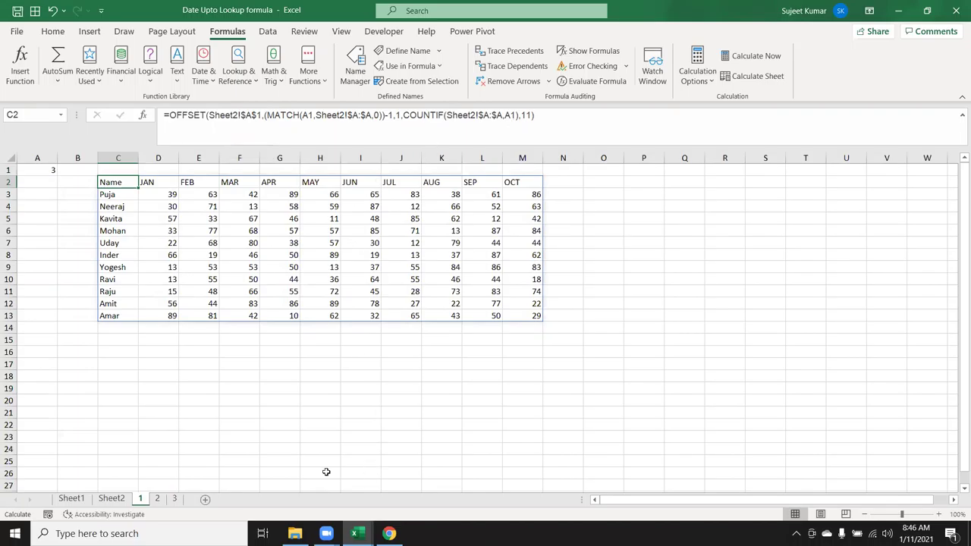
# - Flip through numbered sheets 1, 2 and 3, ending on sheet 3
pyautogui.click(158, 499)
pyautogui.click(175, 498)
pyautogui.click(140, 498)
pyautogui.click(158, 498)
pyautogui.click(173, 499)
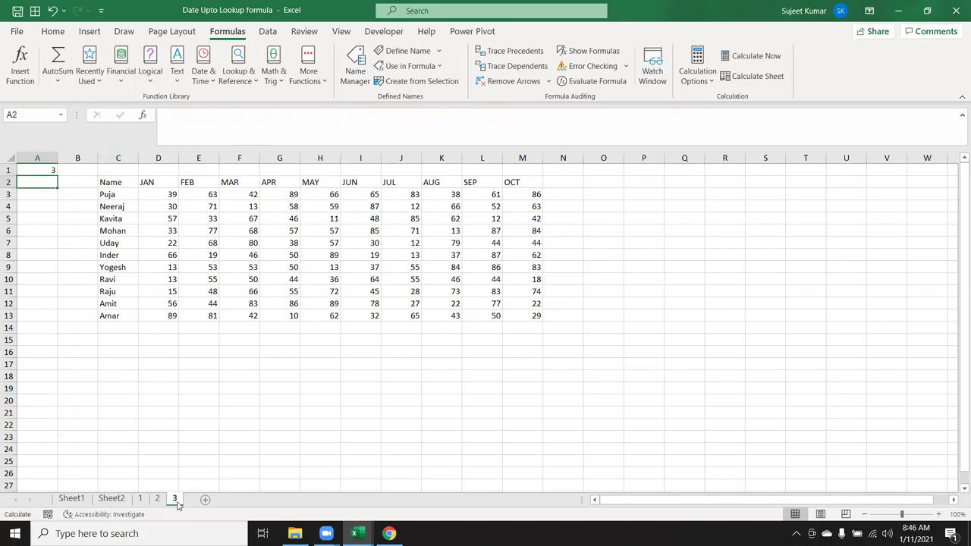
# - Duplicate the sheets into new copies named 4, 5 and 6, checking sheet 6's OFFSET formula
pyautogui.moveTo(179, 499); pyautogui.dragTo(191, 501)
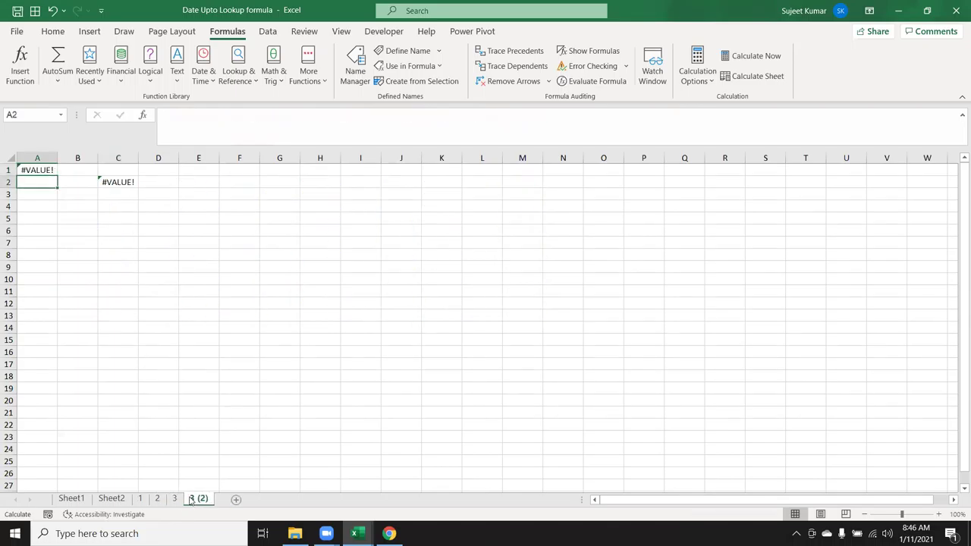
pyautogui.doubleClick(192, 498)
pyautogui.write('4')
pyautogui.press('Return')
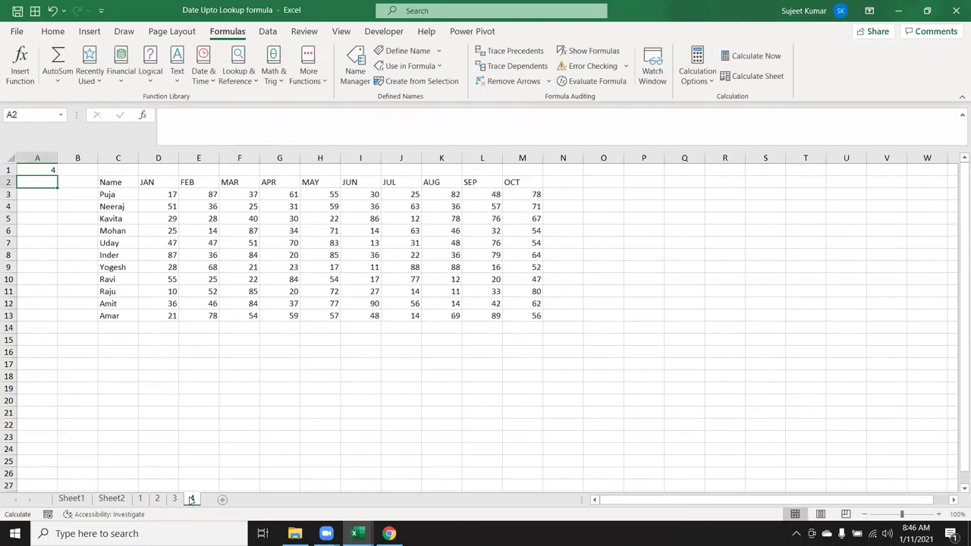
pyautogui.moveTo(221, 501); pyautogui.dragTo(217, 499)
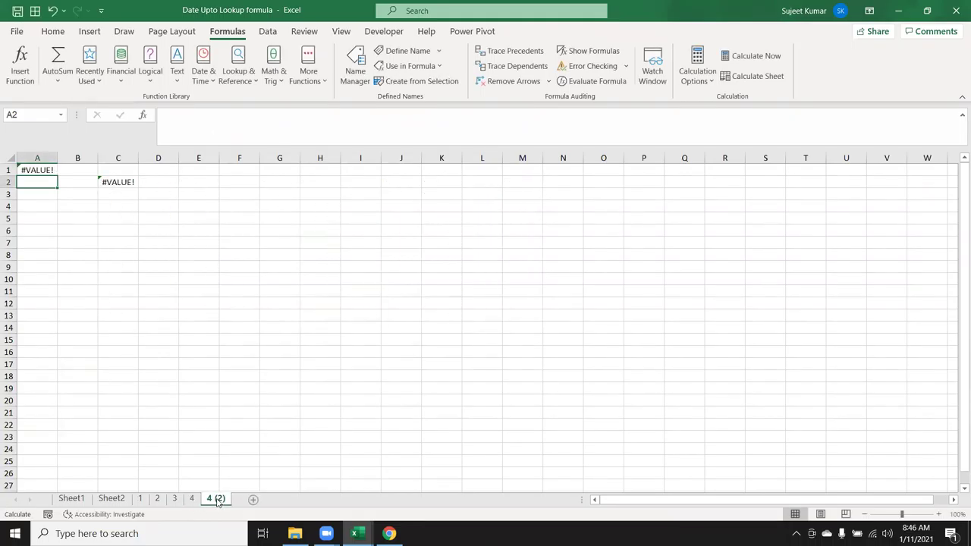
pyautogui.write('5')
pyautogui.press('Return')
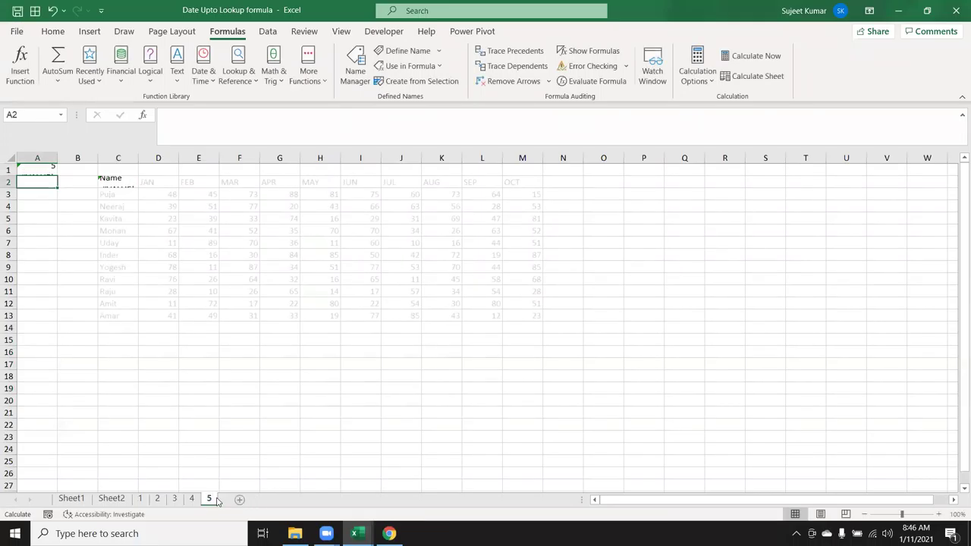
pyautogui.moveTo(209, 501); pyautogui.dragTo(229, 502)
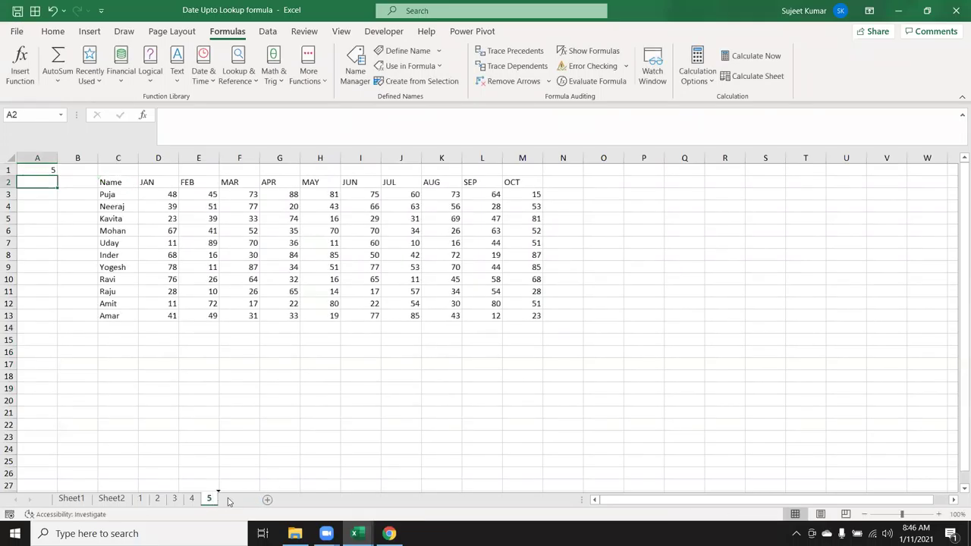
pyautogui.doubleClick(233, 499)
pyautogui.write('6')
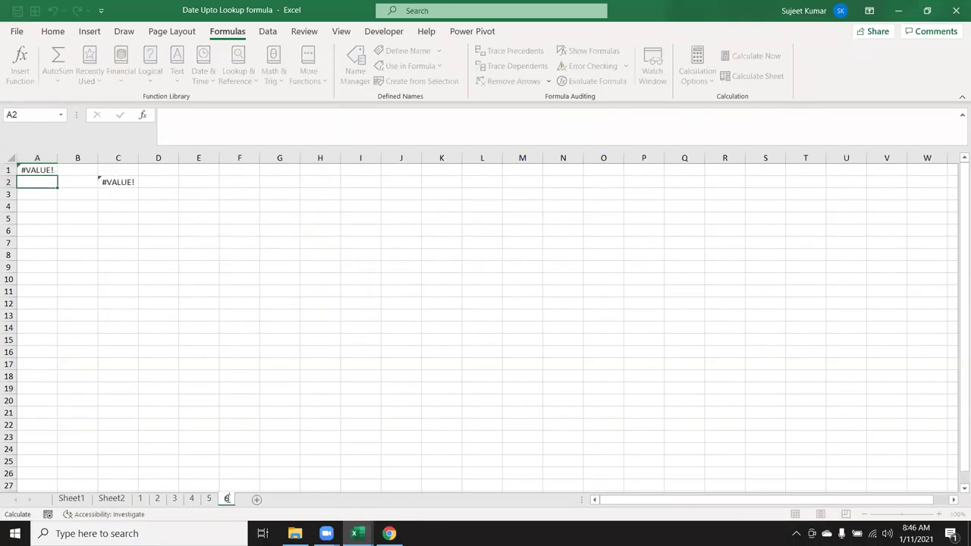
pyautogui.press('Return')
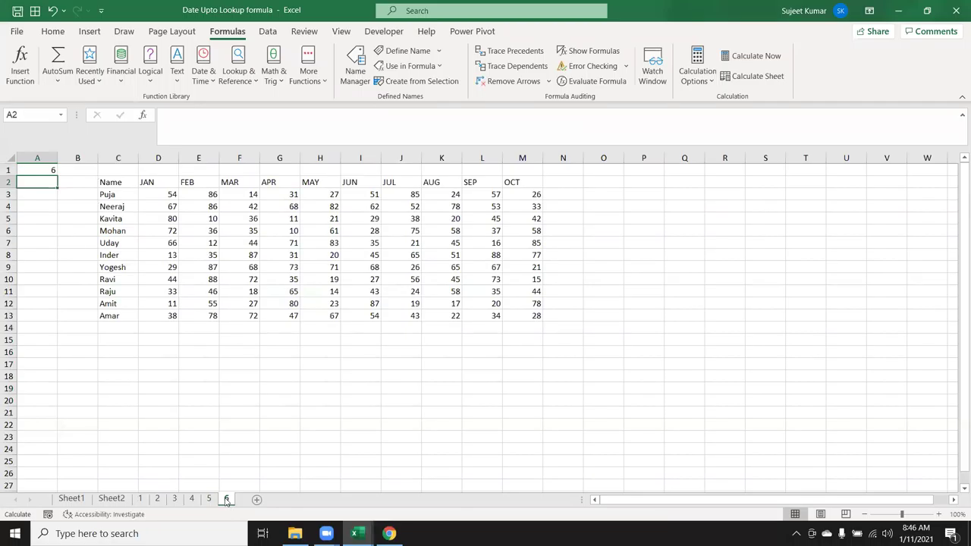
pyautogui.click(112, 195)
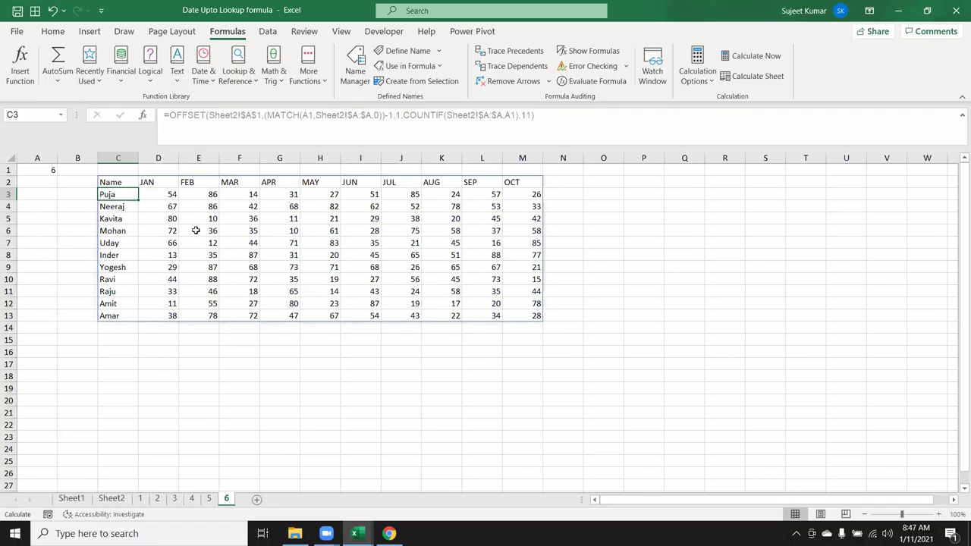
# - Step back through sheets 5 to 1 and return to the top of Sheet2
pyautogui.click(209, 500)
pyautogui.click(191, 501)
pyautogui.click(175, 500)
pyautogui.click(157, 500)
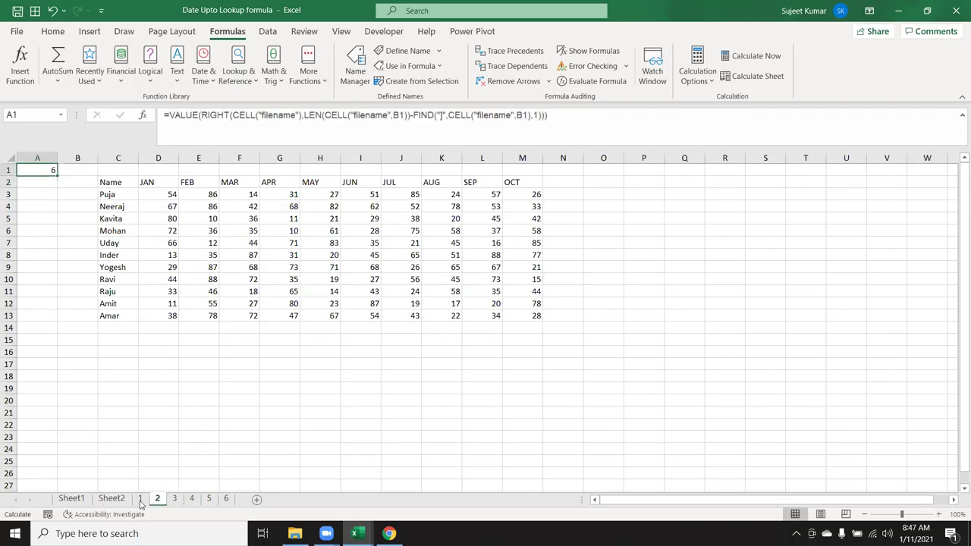
pyautogui.click(141, 499)
pyautogui.click(111, 498)
pyautogui.scroll(4, 110, 342)
pyautogui.scroll(3, 110, 342)
# - Insert a new row 7 for OM with values 85, 698, 69, 69, 58, 69, 6, 85, 68, 68
pyautogui.click(9, 243)
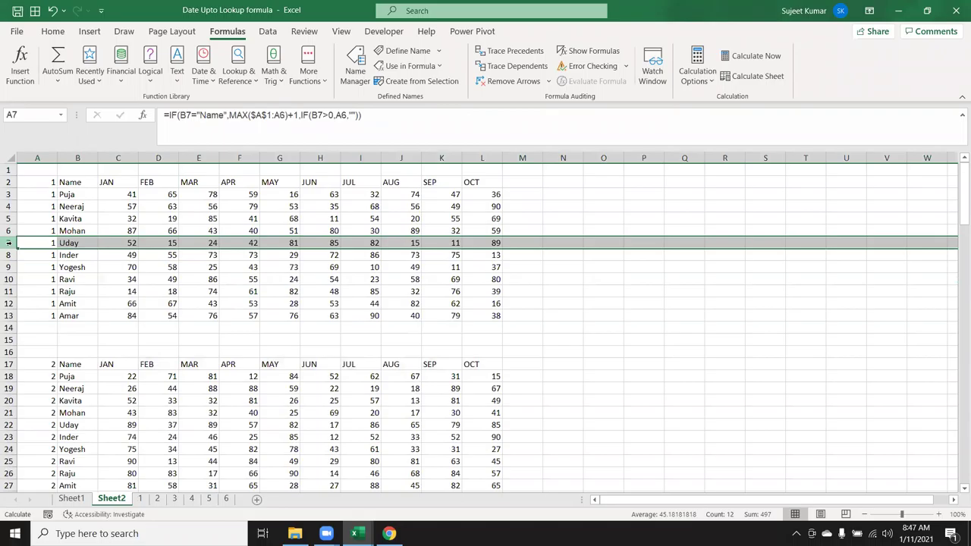
pyautogui.hotkey('ctrl', 'shift', '+')
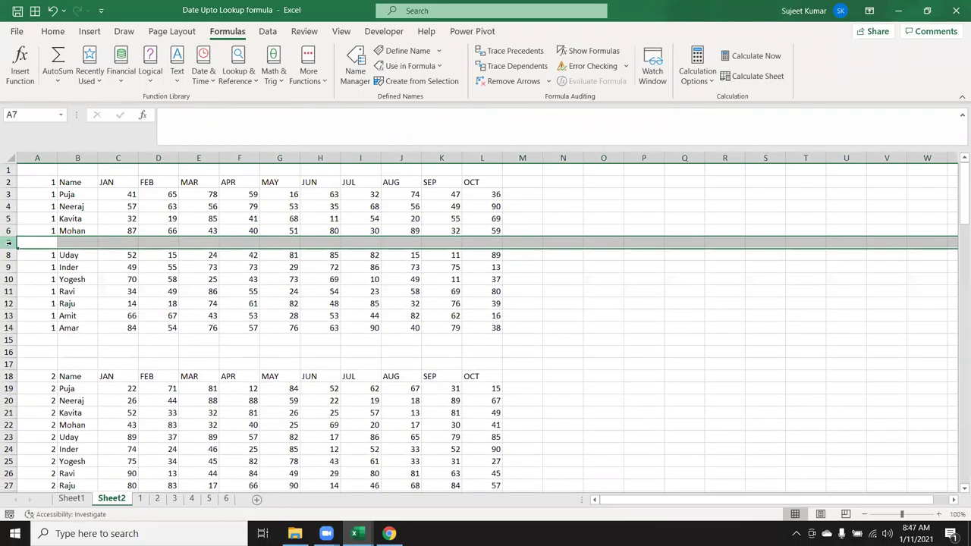
pyautogui.press('Right')
pyautogui.write('OM')
pyautogui.press('Tab')
pyautogui.write('85')
pyautogui.press('Tab')
pyautogui.write('698')
pyautogui.press('Tab')
pyautogui.write('69')
pyautogui.press('Tab')
pyautogui.write('69')
pyautogui.press('Tab')
pyautogui.write('58')
pyautogui.press('Tab')
pyautogui.write('69')
pyautogui.press('Tab')
pyautogui.write('6')
pyautogui.press('Tab')
pyautogui.write('85')
pyautogui.press('Tab')
pyautogui.write('68')
pyautogui.press('Tab')
pyautogui.write('68')
# - Fill A6's block-number formula down column A to row 27
pyautogui.moveTo(46, 232); pyautogui.dragTo(43, 247)
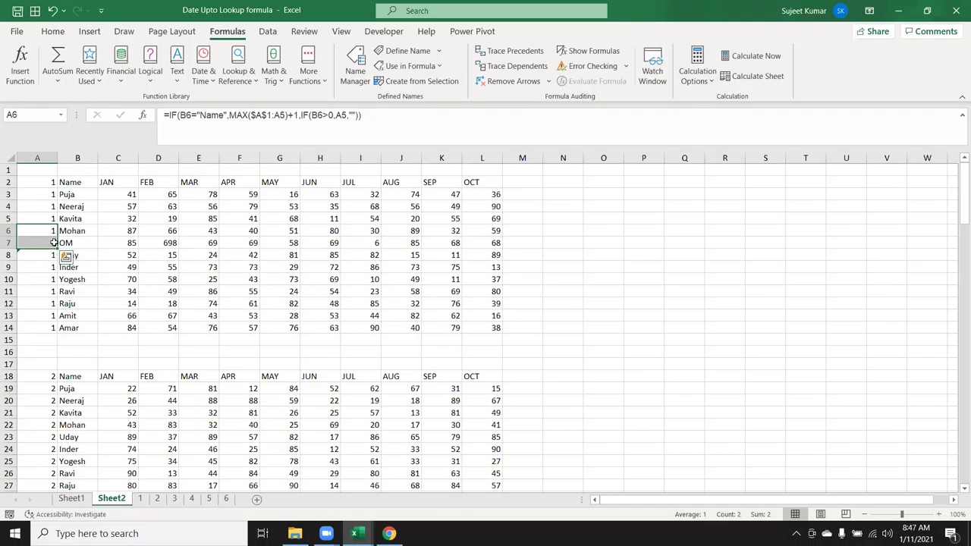
pyautogui.click(48, 236)
pyautogui.moveTo(56, 237); pyautogui.dragTo(56, 485)
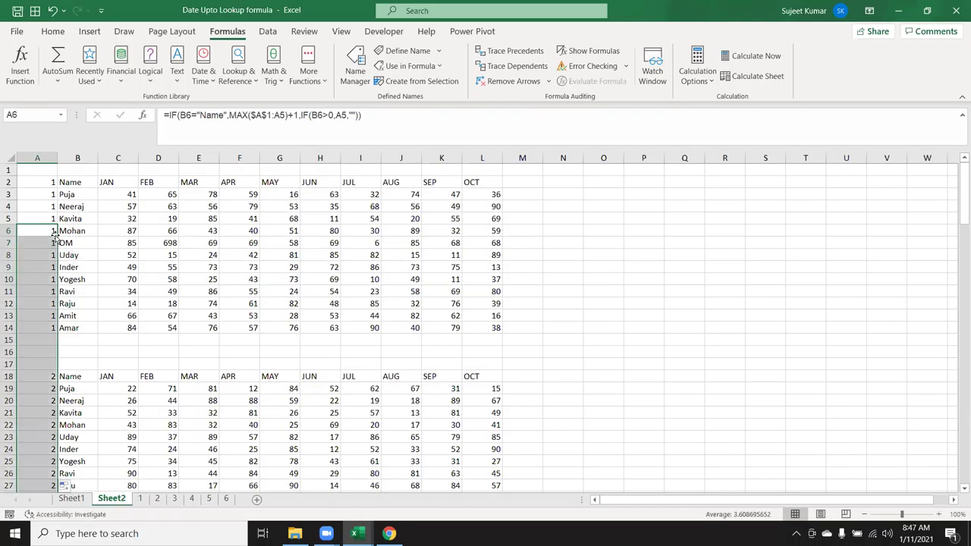
pyautogui.click(50, 242)
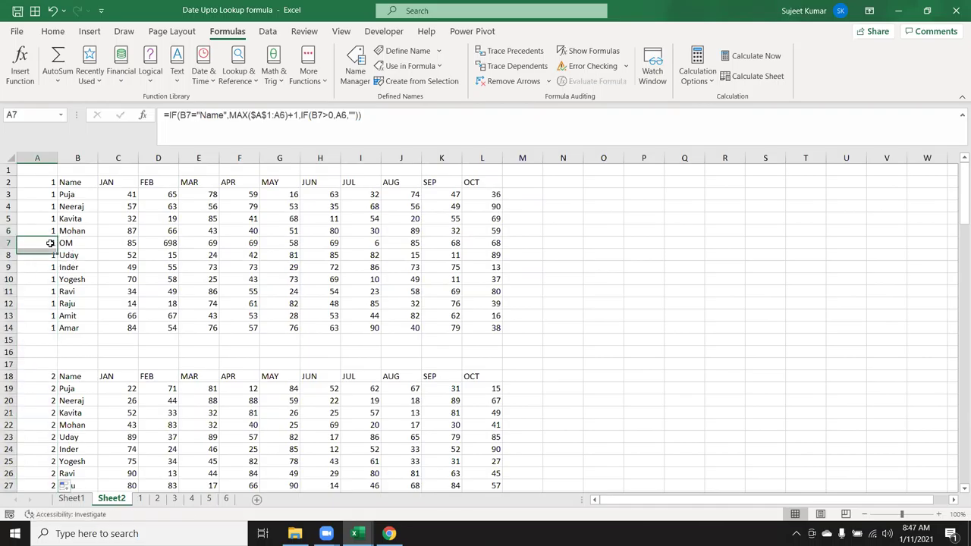
# - Compare sheet 1's lookup table against Sheet2, checking Mohan's result
pyautogui.click(139, 499)
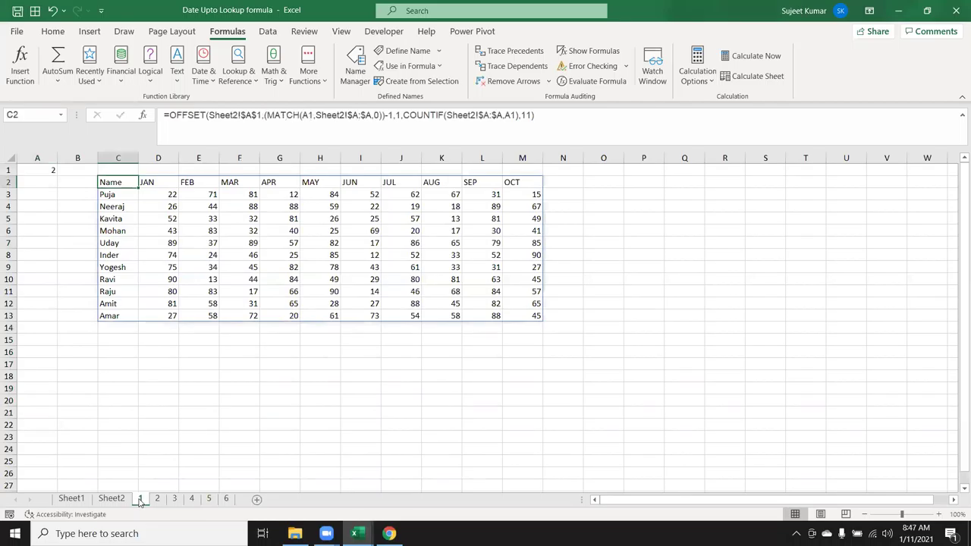
pyautogui.press('Down')
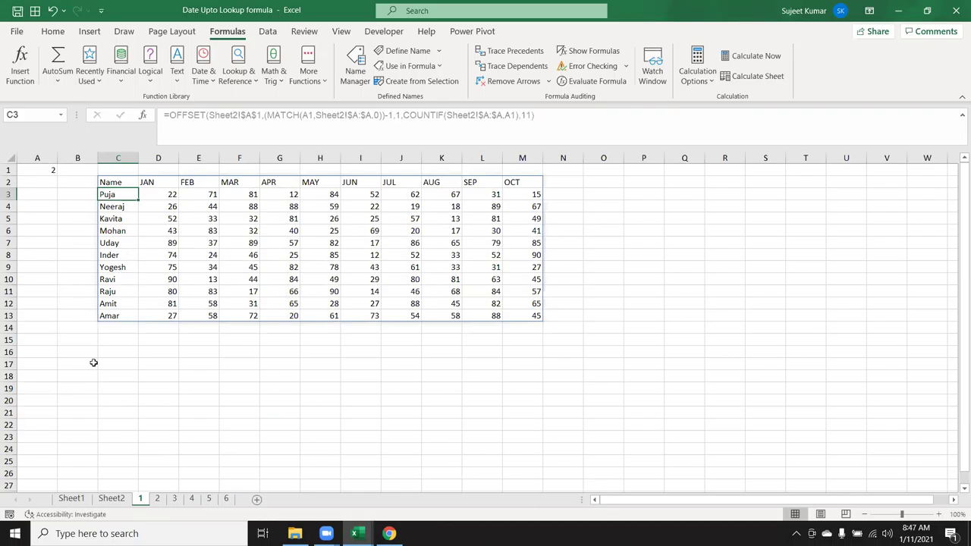
pyautogui.click(112, 498)
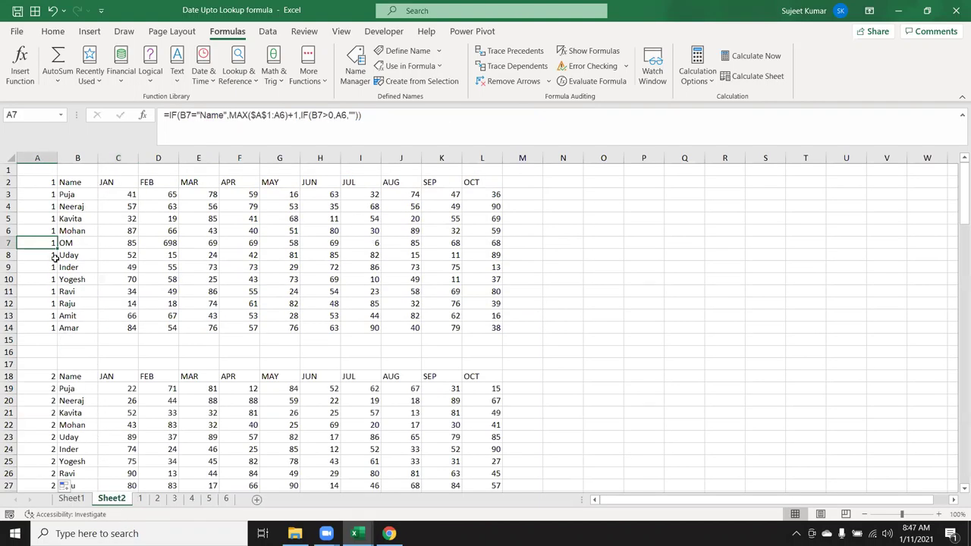
pyautogui.click(141, 498)
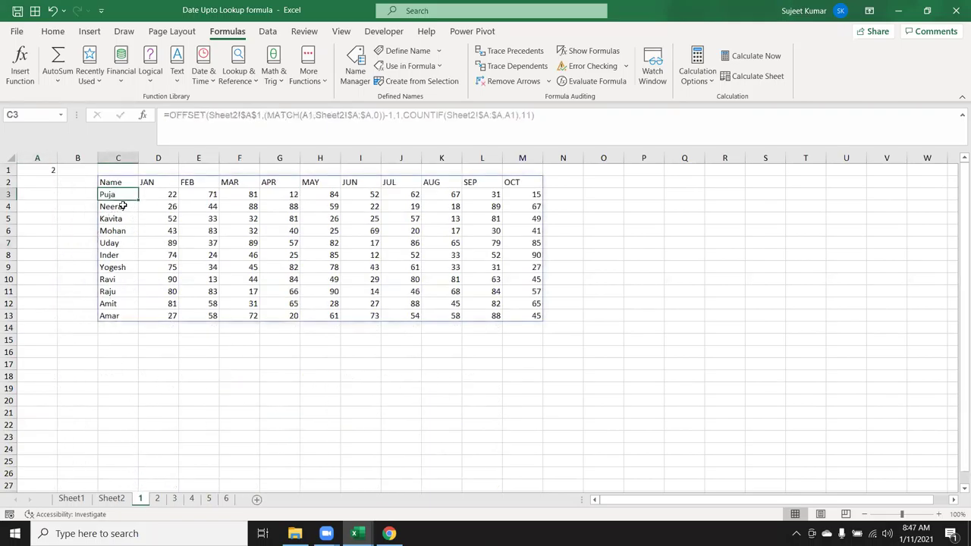
pyautogui.click(128, 234)
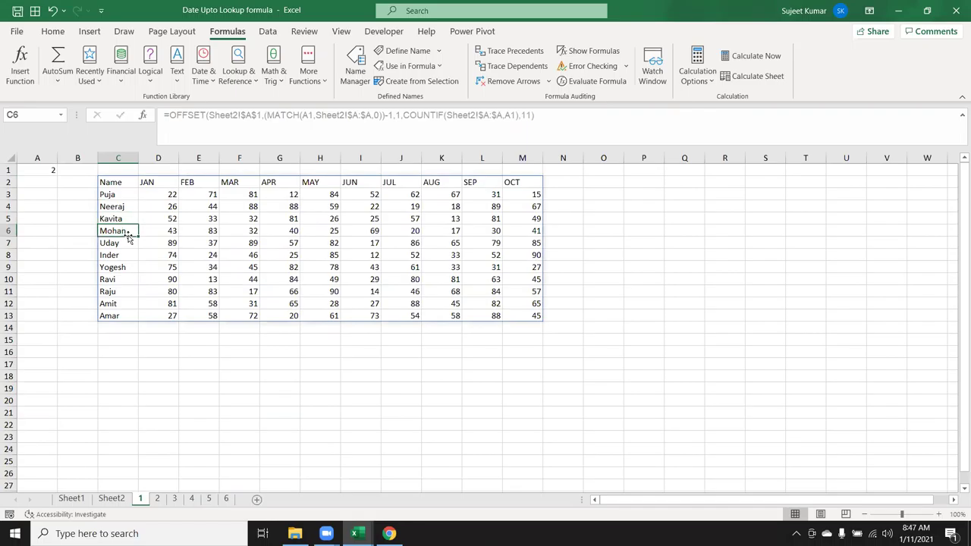
# - Re-enter C2's OFFSET formula so the table recalculates, then check the OM row
pyautogui.click(126, 184)
pyautogui.hotkey('ctrl', 'Down')
pyautogui.hotkey('ctrl', 'Up')
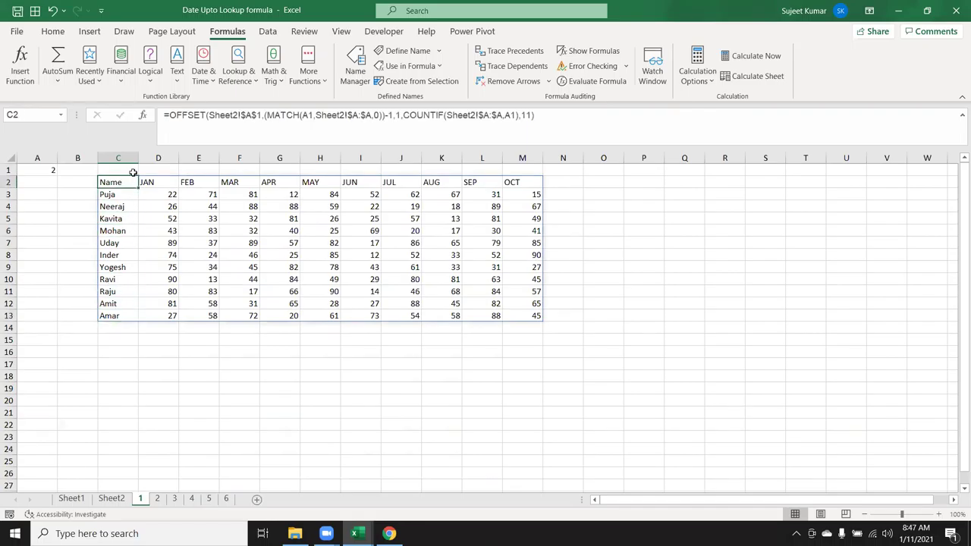
pyautogui.click(173, 135)
pyautogui.press('Return')
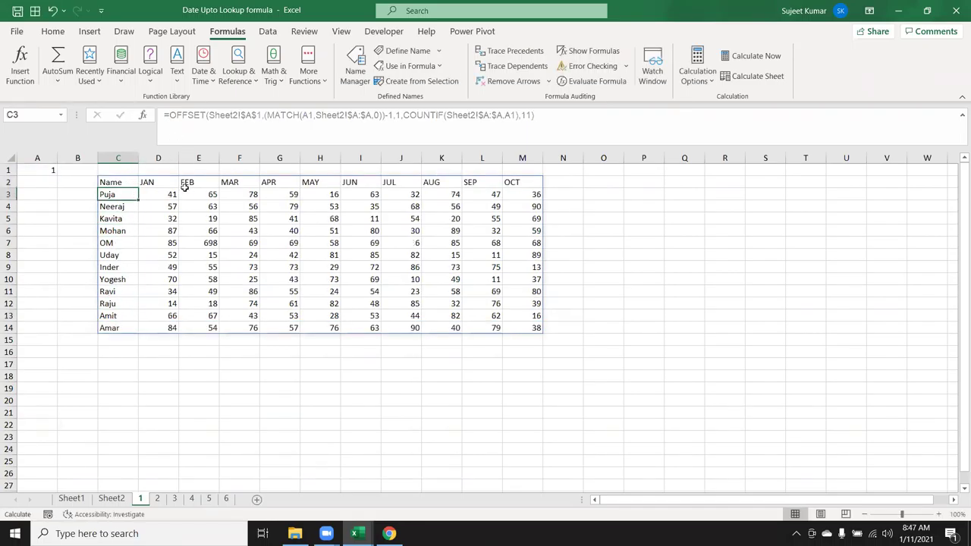
pyautogui.click(135, 242)
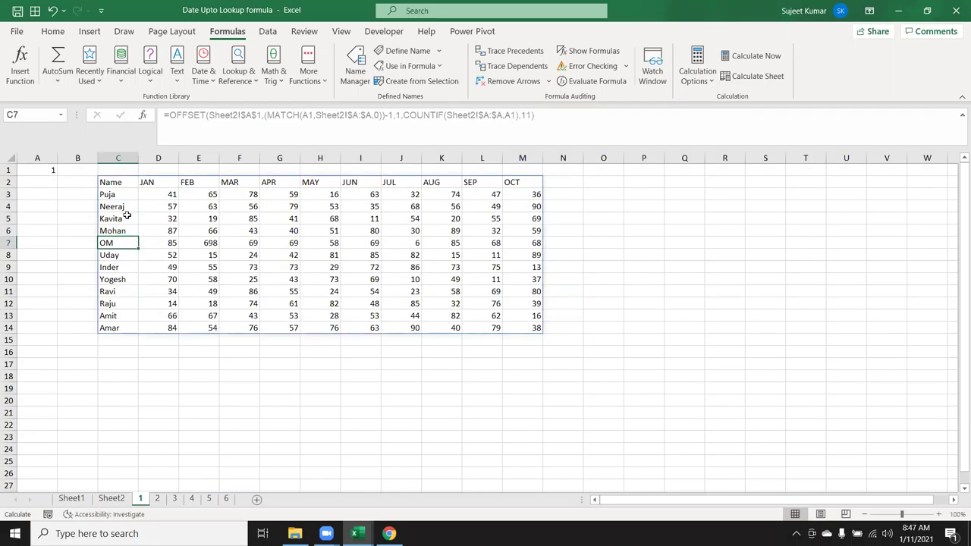
# - Commit C2's OFFSET lookup as an array formula, save the workbook, and switch to Gmail
pyautogui.click(120, 180)
pyautogui.click(192, 121)
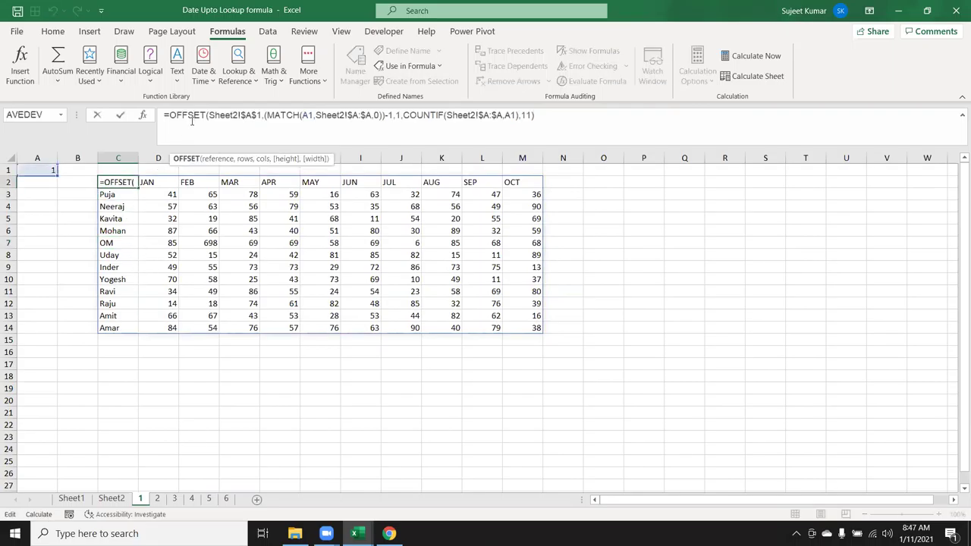
pyautogui.hotkey('ctrl', 'shift', 'Return')
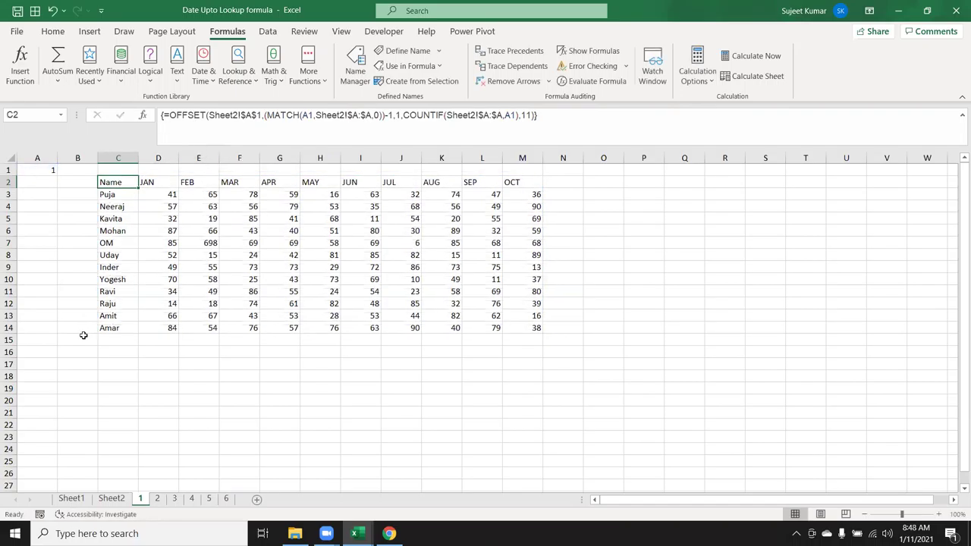
pyautogui.click(16, 10)
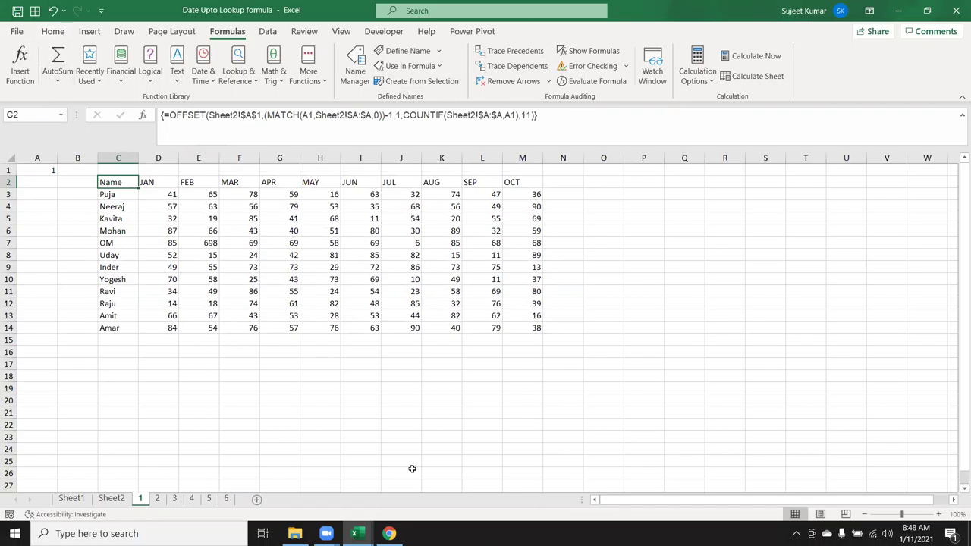
pyautogui.click(389, 533)
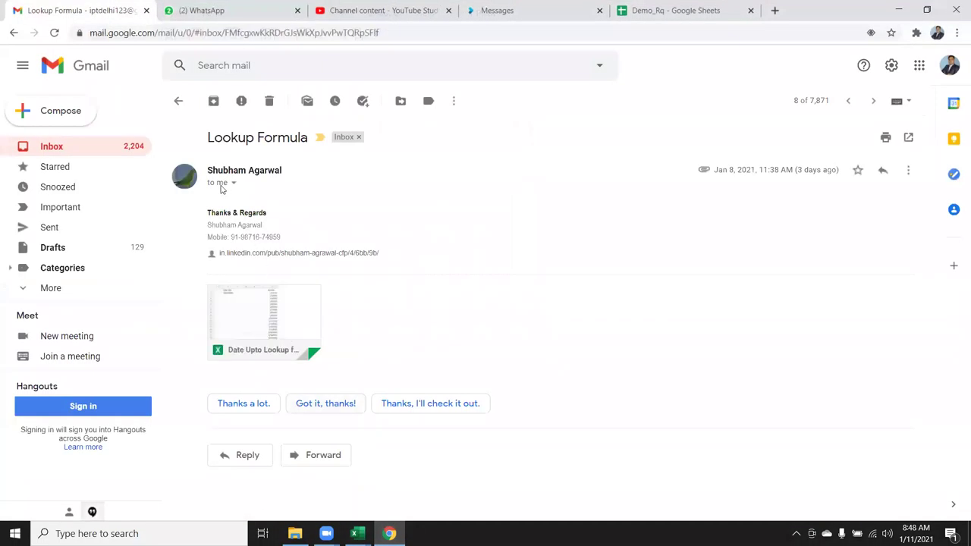
# - Start a new Gmail message addressed to four recipients chosen from the contact suggestions
pyautogui.click(67, 114)
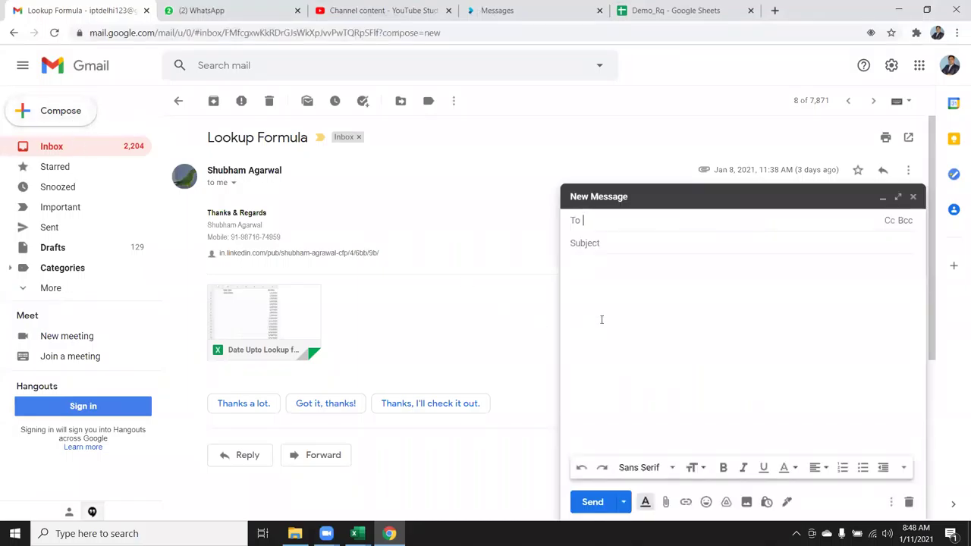
pyautogui.write('b')
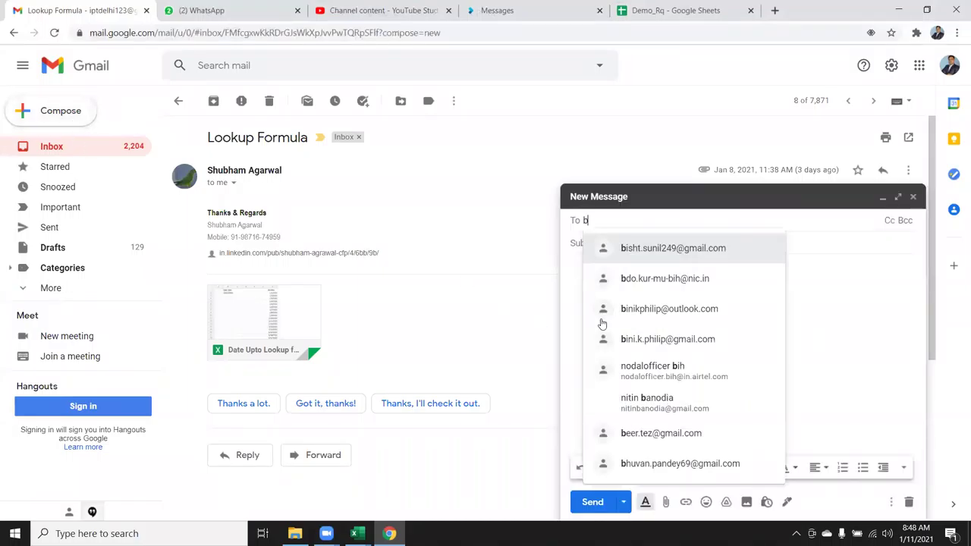
pyautogui.write('ish')
pyautogui.click(663, 258)
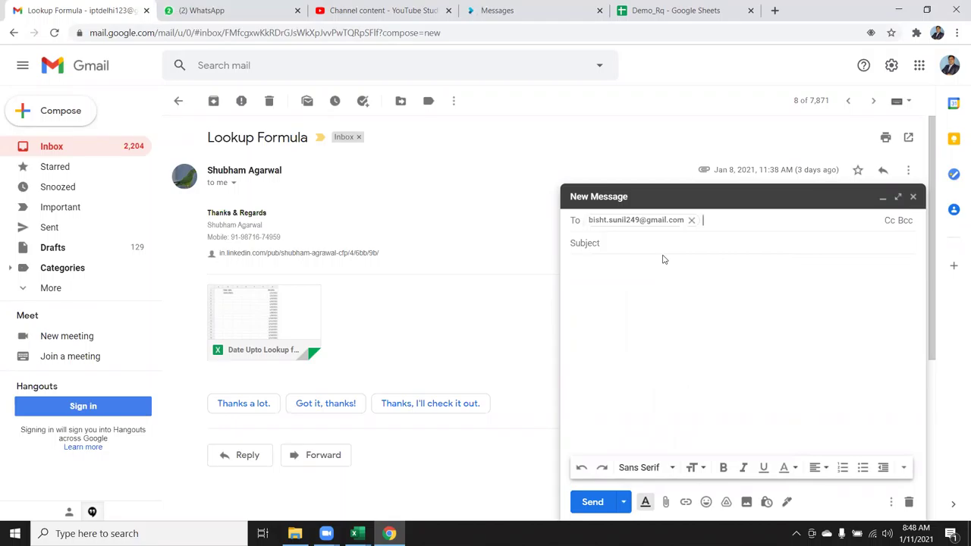
pyautogui.write(' rsu')
pyautogui.click(663, 259)
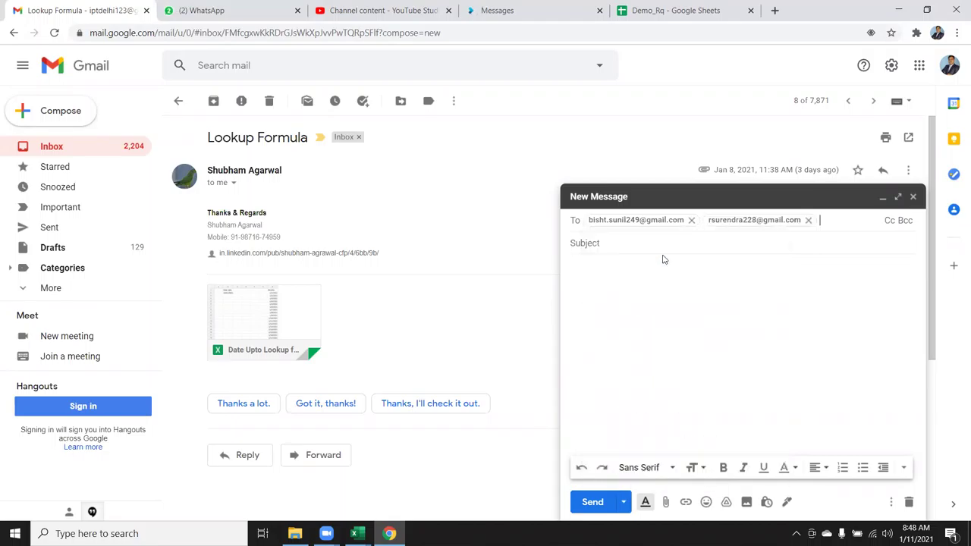
pyautogui.write('p')
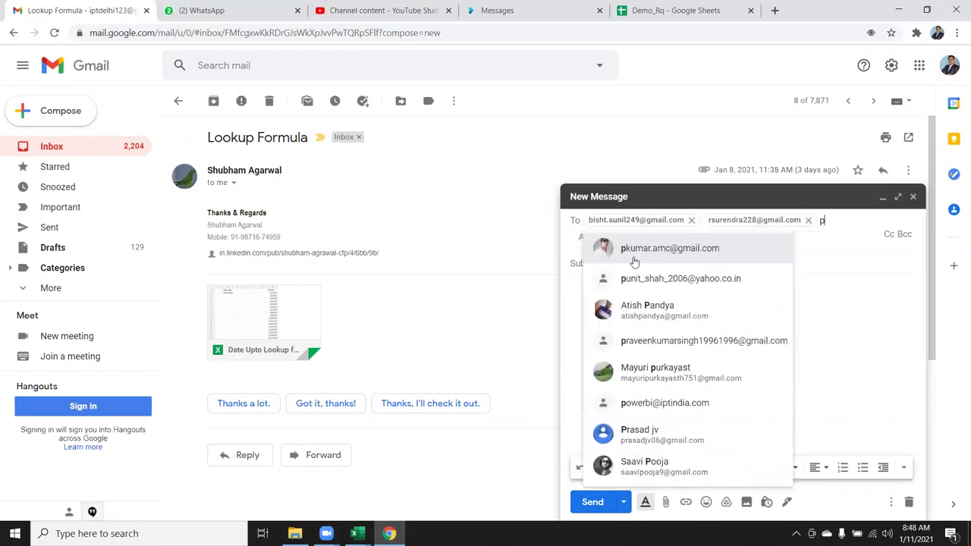
pyautogui.click(634, 260)
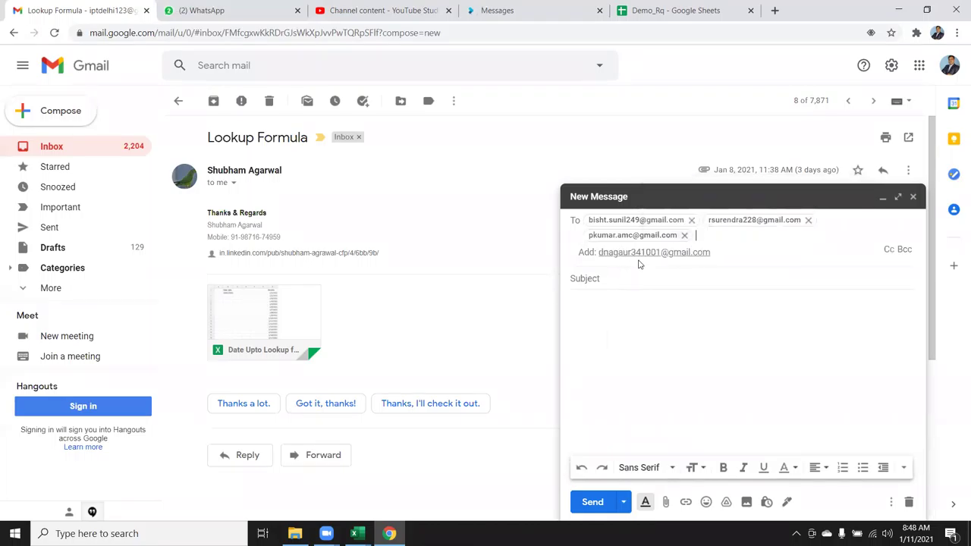
pyautogui.write('s')
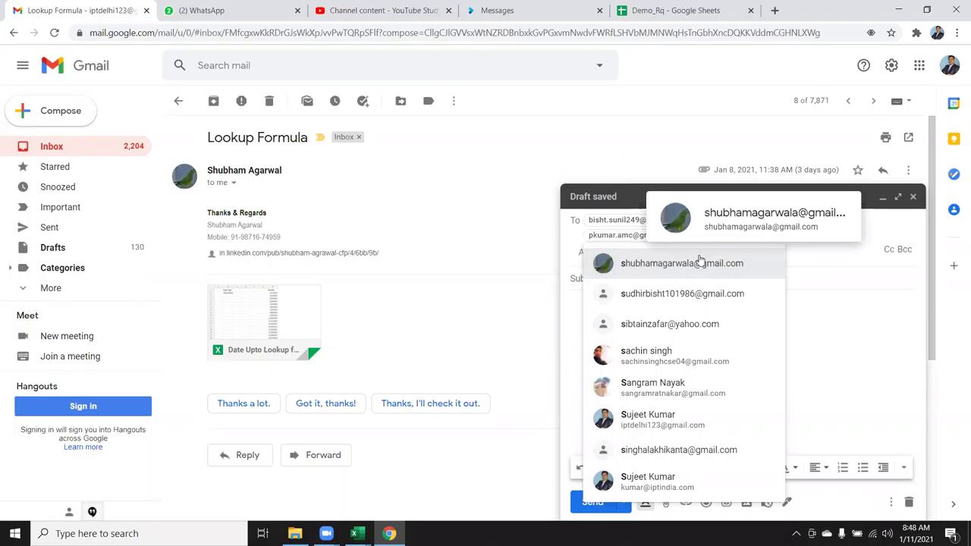
pyautogui.click(700, 258)
# - Enter 'File' as the email subject
pyautogui.click(642, 274)
pyautogui.write('F')
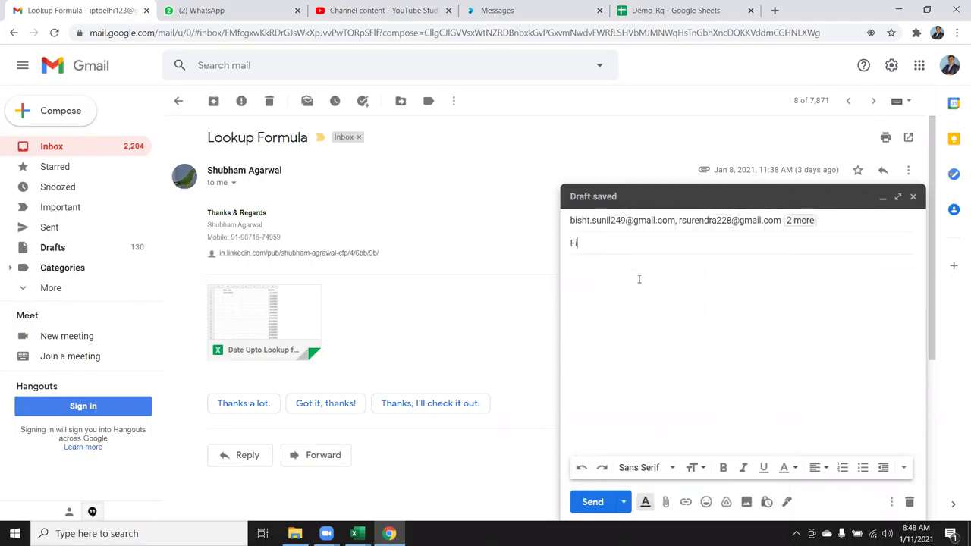
pyautogui.click(626, 295)
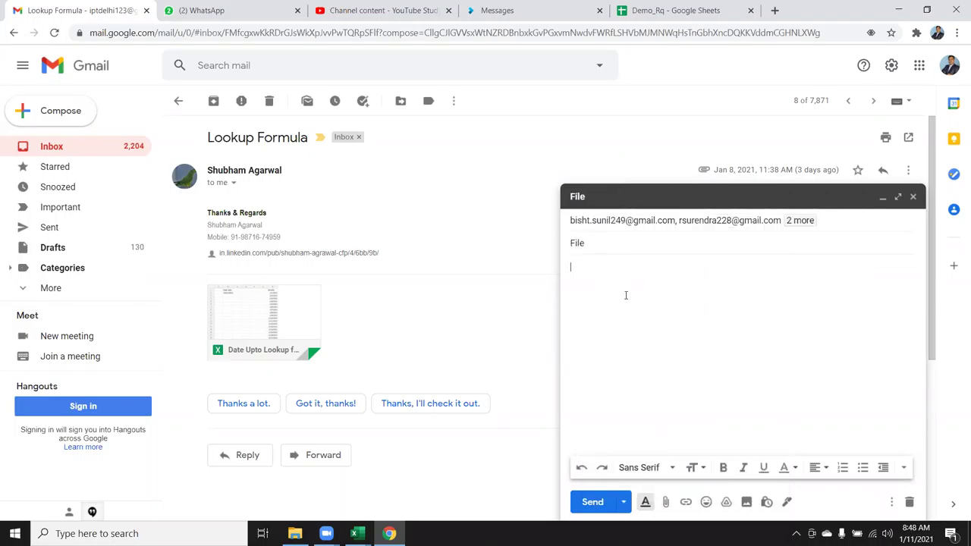
# - Attach Date Upto Lookup formula.xlsx from Downloads, send the email, and return to the inbox
pyautogui.click(666, 501)
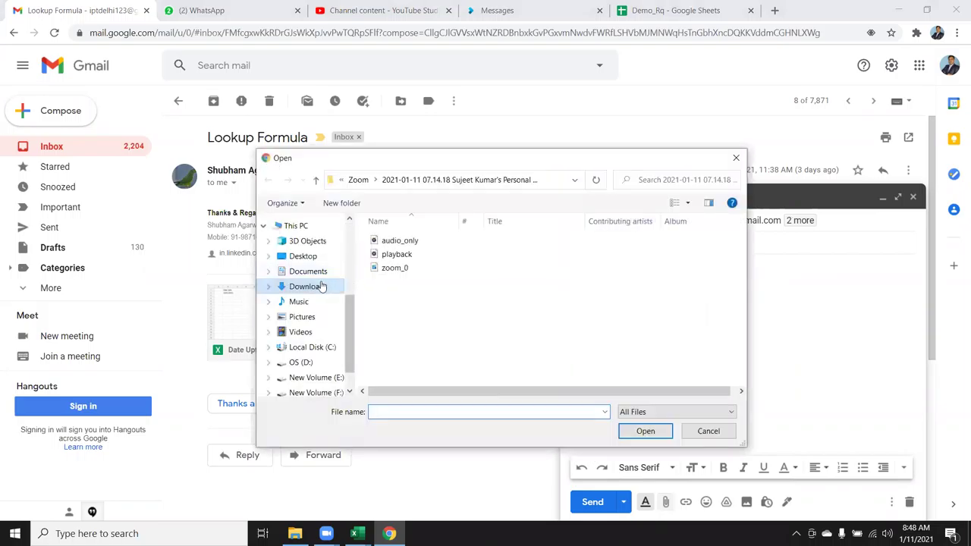
pyautogui.click(315, 271)
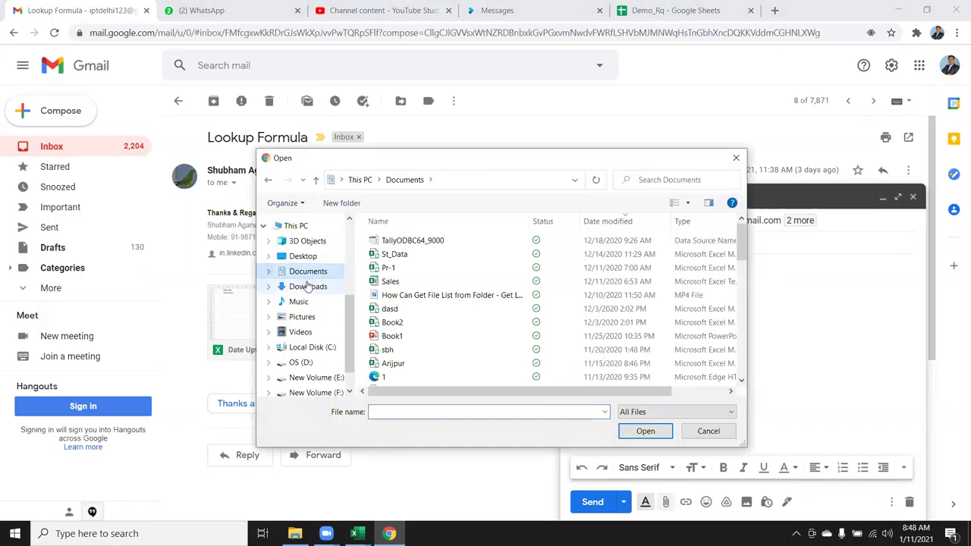
pyautogui.click(308, 286)
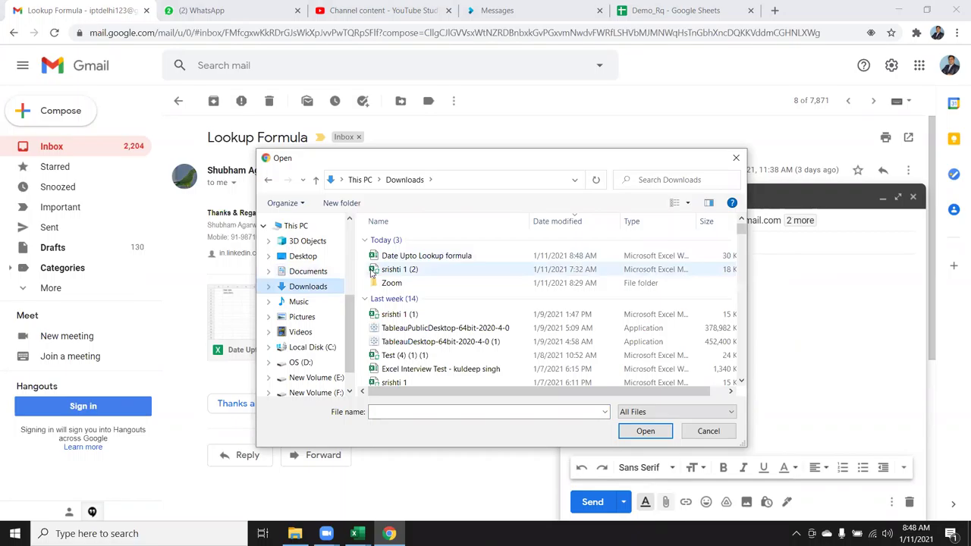
pyautogui.doubleClick(391, 258)
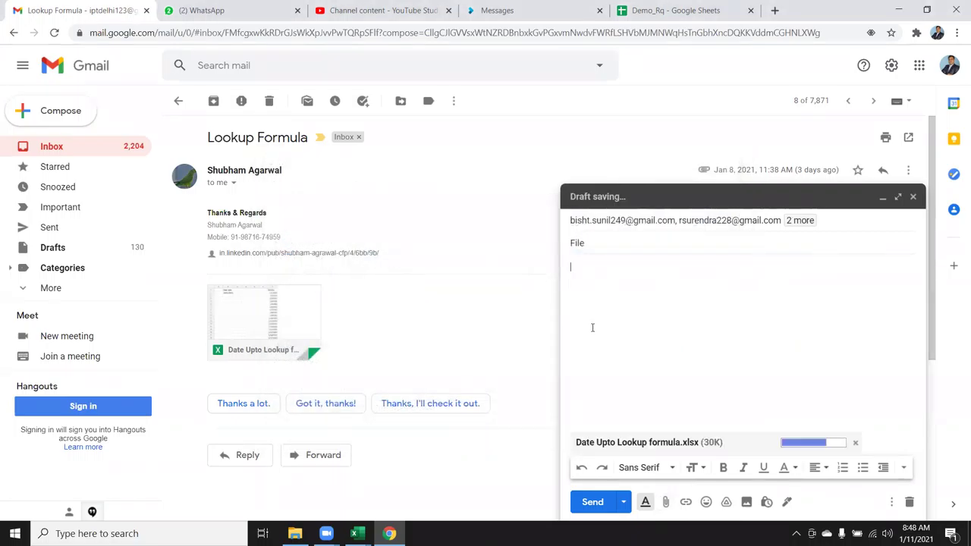
pyautogui.click(592, 504)
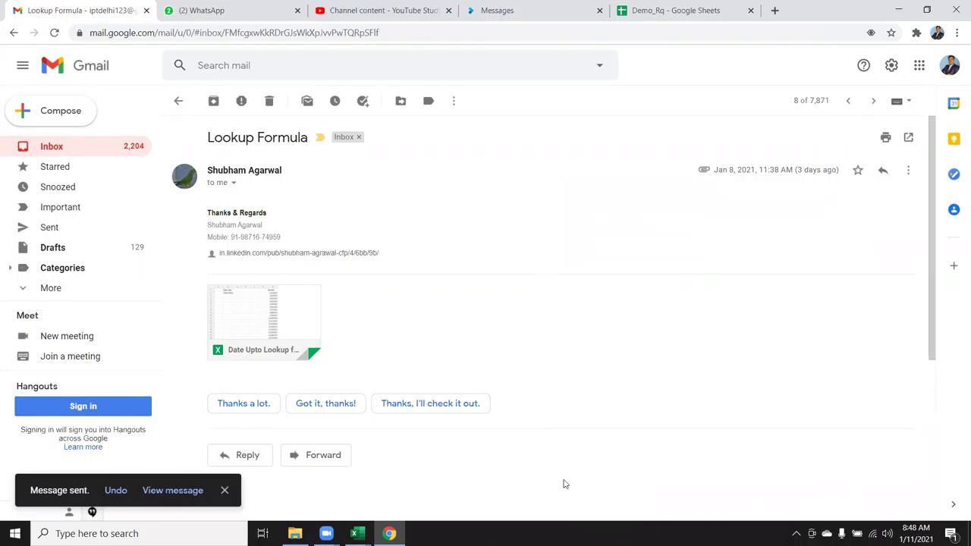
pyautogui.click(75, 145)
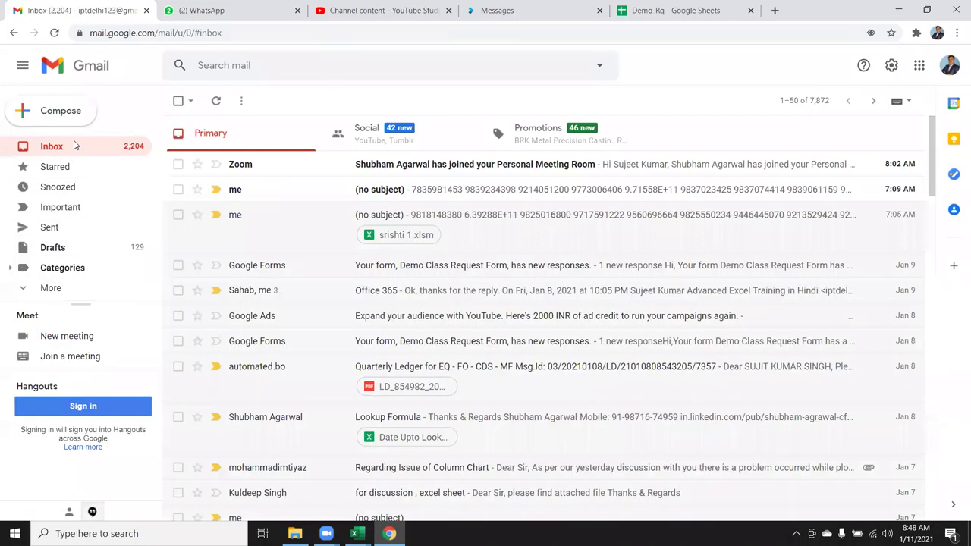